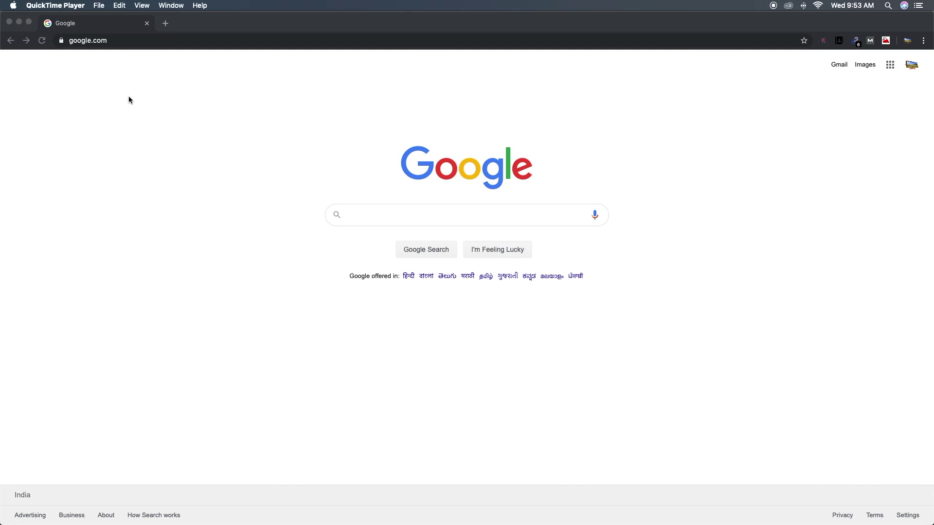
Search Google for 'blender' using the search suggestion.
{"action": "left_click", "coordinate": [368, 218]}
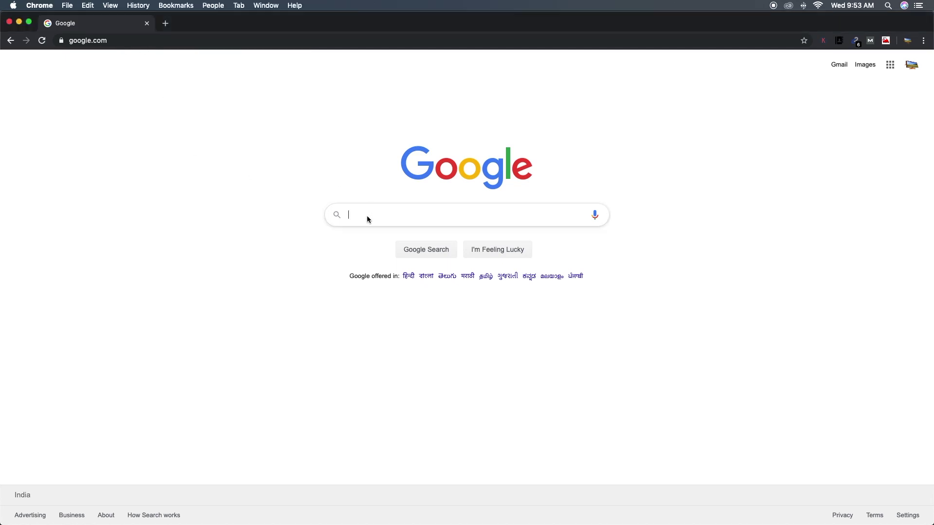
{"action": "type", "text": "bl"}
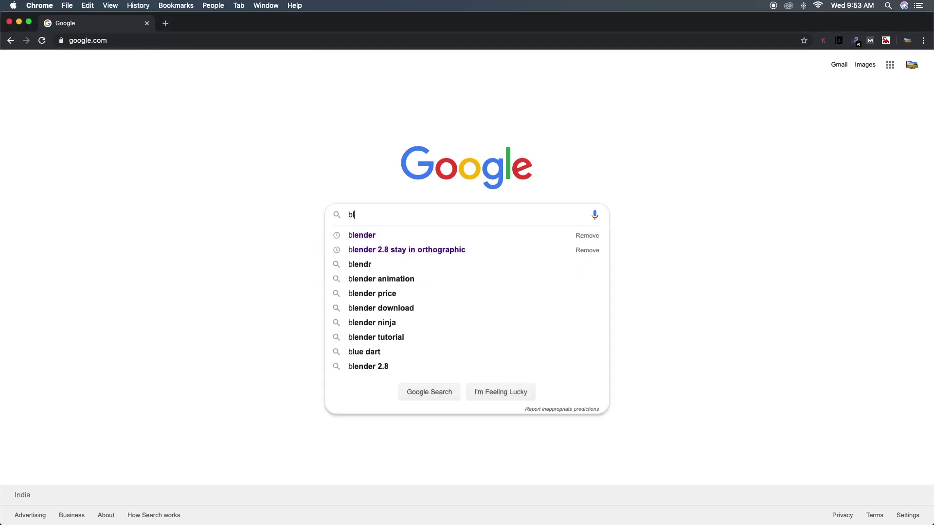
{"action": "type", "text": "ender"}
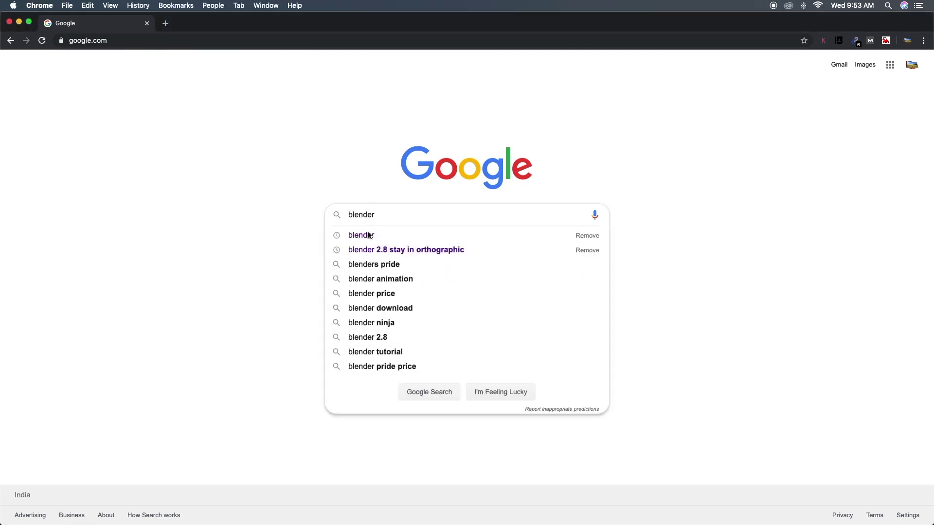
{"action": "left_click", "coordinate": [372, 235]}
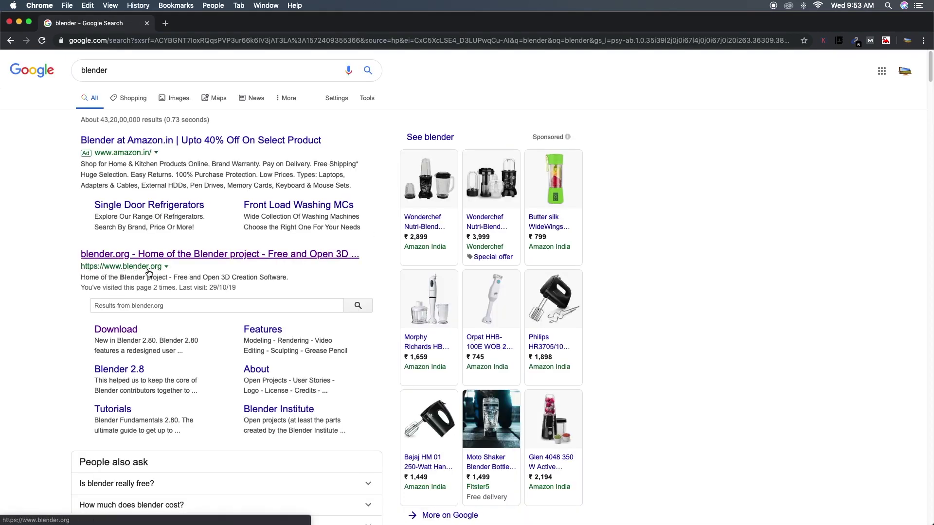
Go to the official blender.org home page from the search results.
{"action": "left_click", "coordinate": [156, 267]}
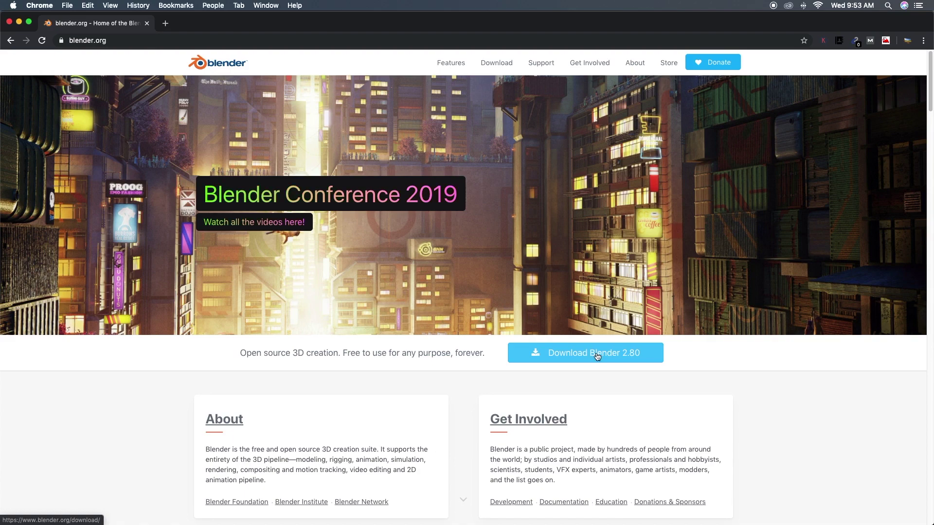
Download blender-2.80-macOS.dmg, mount it and copy Blender into Applications.
{"action": "left_click", "coordinate": [597, 356]}
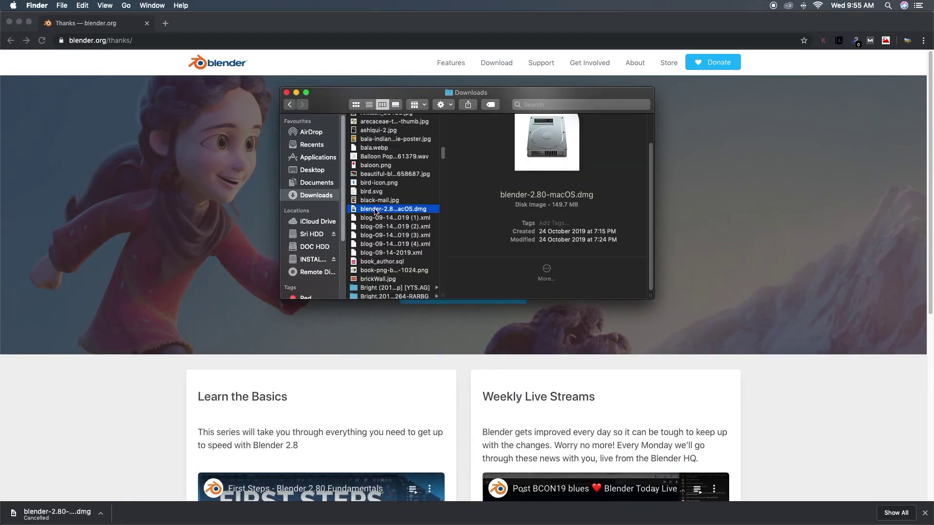
{"action": "left_click_drag", "start_coordinate": [387, 213], "coordinate": [354, 210]}
{"action": "double_click", "coordinate": [385, 211]}
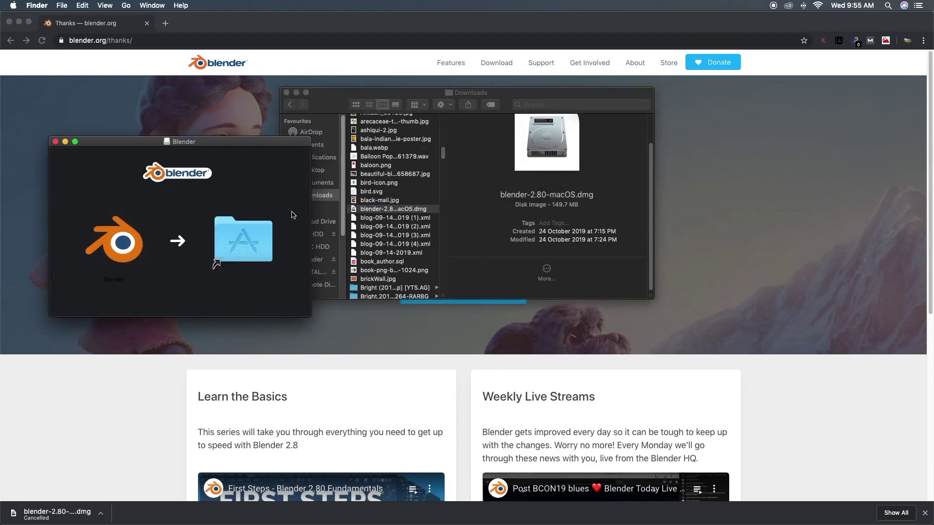
{"action": "mouse_move", "coordinate": [264, 145]}
{"action": "left_mouse_down"}
{"action": "mouse_move", "coordinate": [459, 117]}
{"action": "mouse_move", "coordinate": [471, 126]}
{"action": "left_mouse_up"}
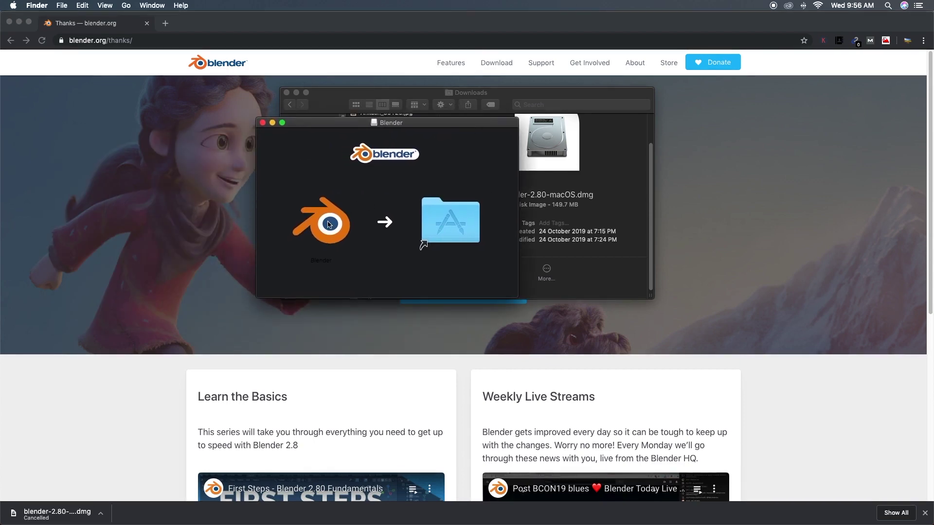
{"action": "left_click_drag", "start_coordinate": [329, 224], "coordinate": [452, 224]}
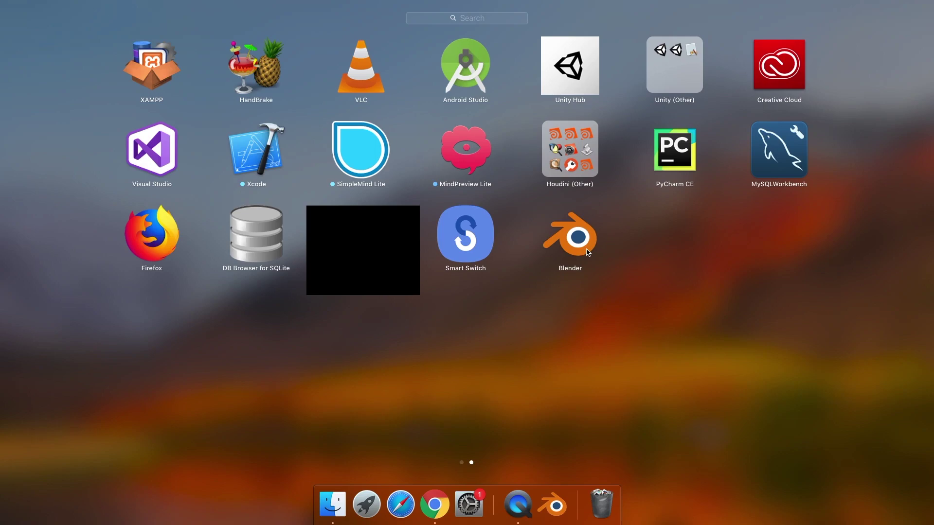
Start Blender 2.80 from its Launchpad icon.
{"action": "left_click", "coordinate": [573, 246]}
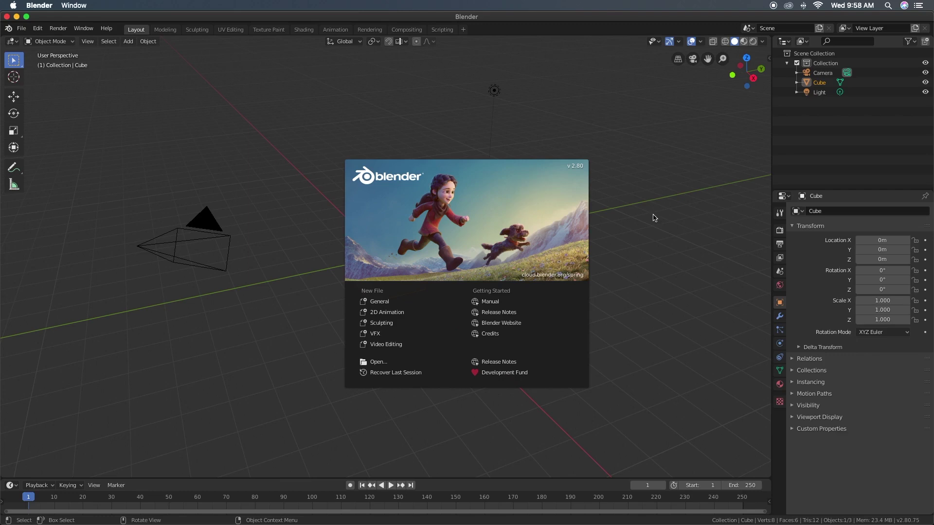
Close the splash screen, then select the camera, the light and the cube in turn.
{"action": "left_click", "coordinate": [654, 218]}
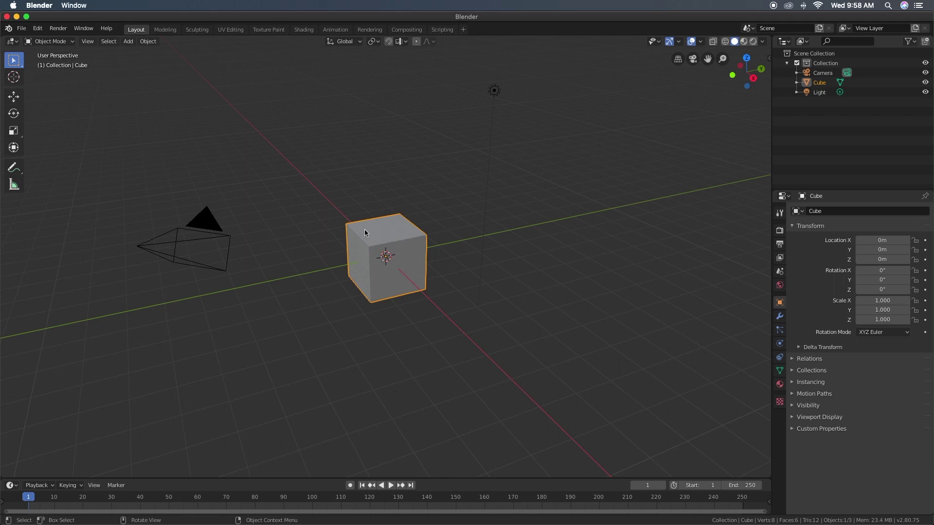
{"action": "left_click", "coordinate": [208, 222]}
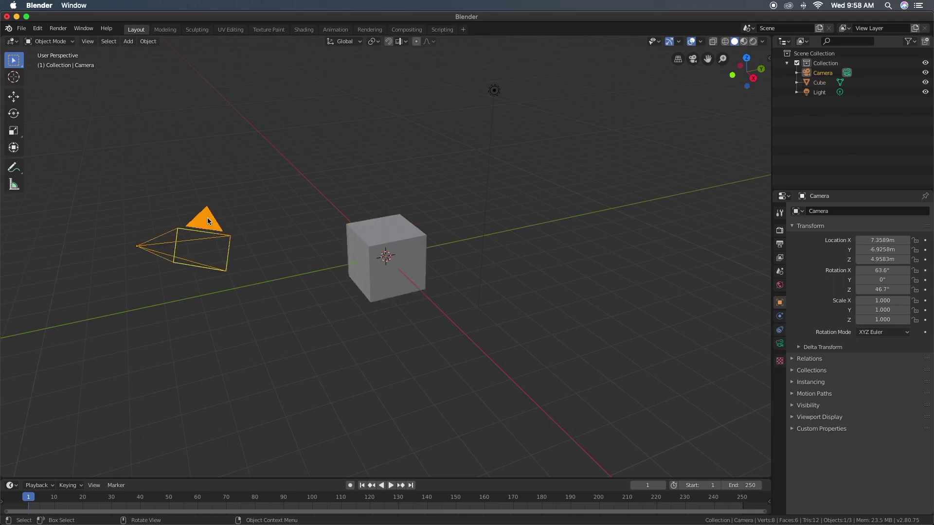
{"action": "left_click", "coordinate": [494, 92]}
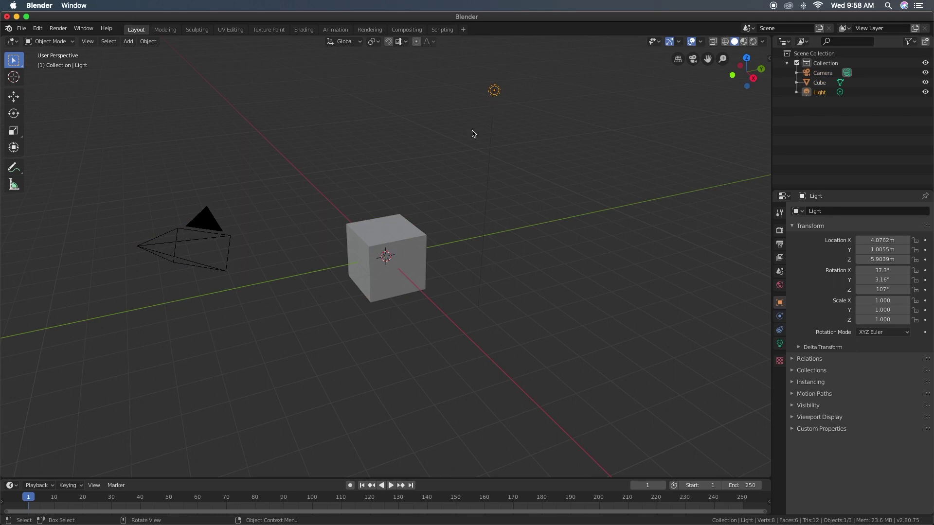
{"action": "left_click", "coordinate": [388, 283]}
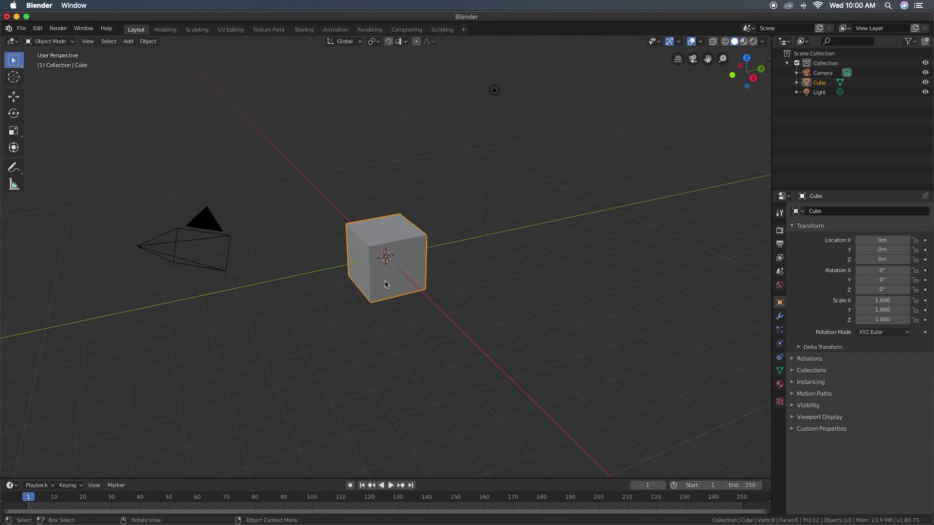
Zoom in close on the cube until the view is inside it.
{"action": "scroll", "coordinate": [386, 284], "scroll_direction": "up", "scroll_amount": 1}
{"action": "scroll", "coordinate": [385, 284], "scroll_direction": "up", "scroll_amount": 2}
{"action": "scroll", "coordinate": [385, 284], "scroll_direction": "up", "scroll_amount": 1}
{"action": "scroll", "coordinate": [385, 285], "scroll_direction": "up", "scroll_amount": 3}
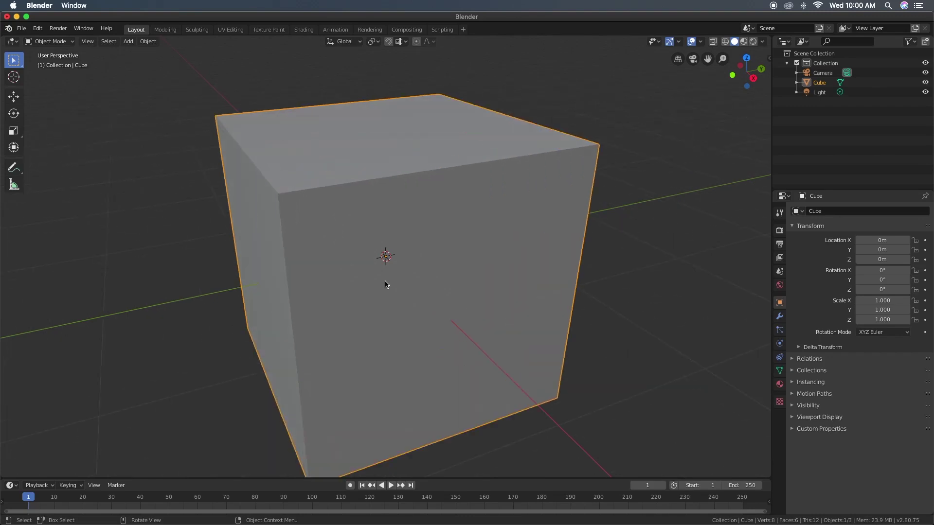
{"action": "scroll", "coordinate": [385, 284], "scroll_direction": "up", "scroll_amount": 1}
{"action": "scroll", "coordinate": [385, 285], "scroll_direction": "up", "scroll_amount": 2}
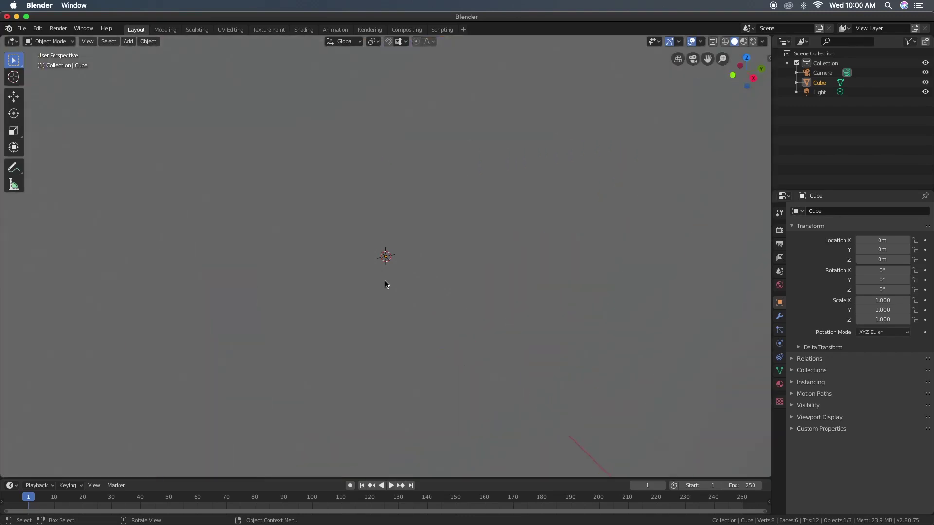
Zoom back out to see the whole scene again.
{"action": "scroll", "coordinate": [386, 285], "scroll_direction": "down", "scroll_amount": 3}
{"action": "scroll", "coordinate": [386, 284], "scroll_direction": "down", "scroll_amount": 3}
{"action": "scroll", "coordinate": [385, 284], "scroll_direction": "down", "scroll_amount": 3}
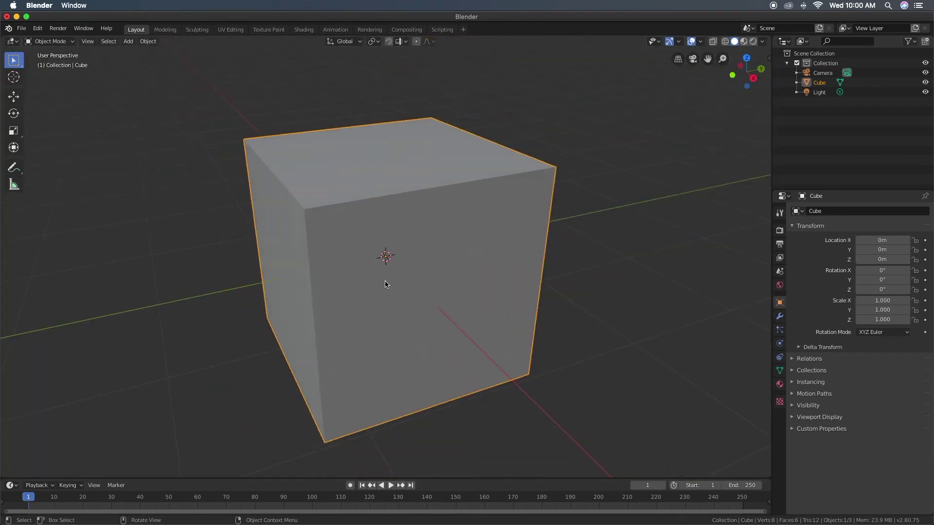
{"action": "scroll", "coordinate": [386, 284], "scroll_direction": "down", "scroll_amount": 2}
{"action": "scroll", "coordinate": [386, 285], "scroll_direction": "down", "scroll_amount": 1}
{"action": "scroll", "coordinate": [385, 285], "scroll_direction": "down", "scroll_amount": 3}
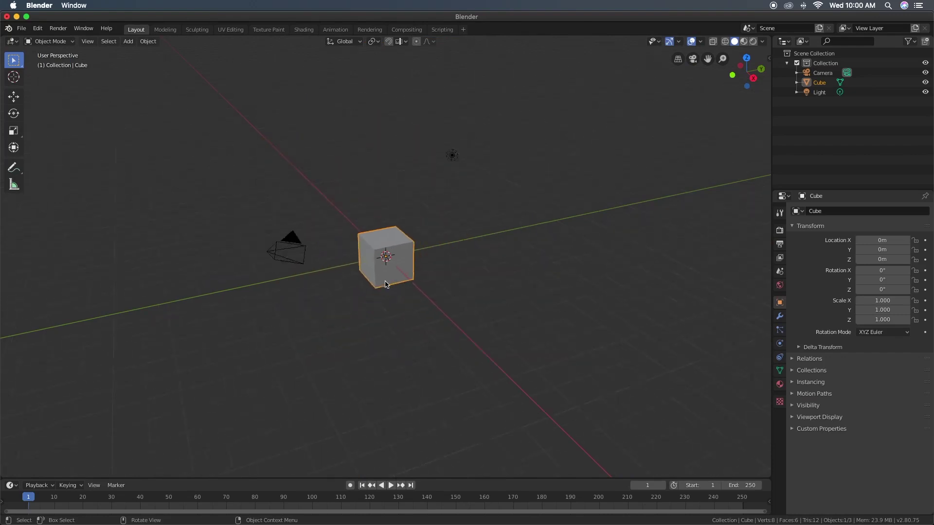
{"action": "scroll", "coordinate": [386, 285], "scroll_direction": "down", "scroll_amount": 1}
{"action": "scroll", "coordinate": [385, 284], "scroll_direction": "down", "scroll_amount": 2}
{"action": "scroll", "coordinate": [386, 285], "scroll_direction": "up", "scroll_amount": 5}
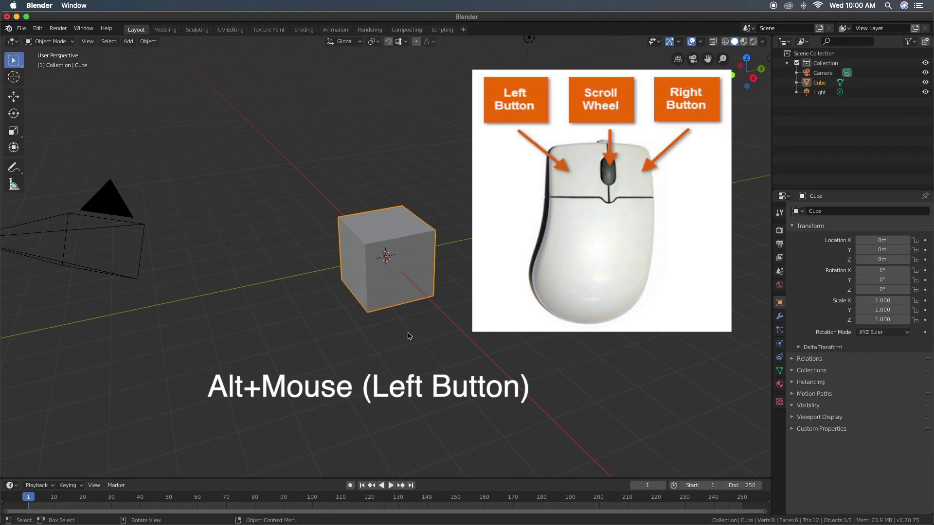
Orbit the view to look at the cube from a lower, front-on angle.
{"action": "mouse_move", "coordinate": [421, 335]}
{"action": "left_mouse_down", "text": "alt"}
{"action": "mouse_move", "coordinate": [327, 310]}
{"action": "mouse_move", "coordinate": [505, 334]}
{"action": "mouse_move", "coordinate": [385, 310]}
{"action": "mouse_move", "coordinate": [333, 316]}
{"action": "mouse_move", "coordinate": [498, 381]}
{"action": "mouse_move", "coordinate": [437, 297]}
{"action": "mouse_move", "coordinate": [358, 296]}
{"action": "mouse_move", "coordinate": [415, 327]}
{"action": "mouse_move", "coordinate": [443, 427]}
{"action": "mouse_move", "coordinate": [552, 396]}
{"action": "mouse_move", "coordinate": [367, 329]}
{"action": "mouse_move", "coordinate": [509, 327]}
{"action": "mouse_move", "coordinate": [458, 304]}
{"action": "mouse_move", "coordinate": [454, 292]}
{"action": "mouse_move", "coordinate": [448, 309]}
{"action": "left_mouse_up", "text": "alt"}
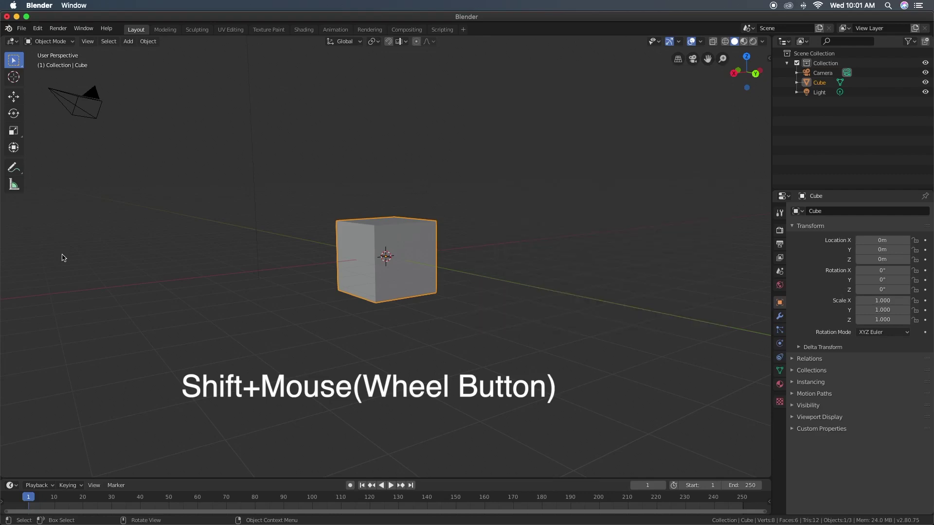
Pan the view sideways across the scene, ending with the cube near the centre.
{"action": "mouse_move", "coordinate": [63, 258]}
{"action": "middle_mouse_down", "text": "shift"}
{"action": "mouse_move", "coordinate": [162, 269]}
{"action": "mouse_move", "coordinate": [754, 258]}
{"action": "middle_mouse_up", "text": "shift"}
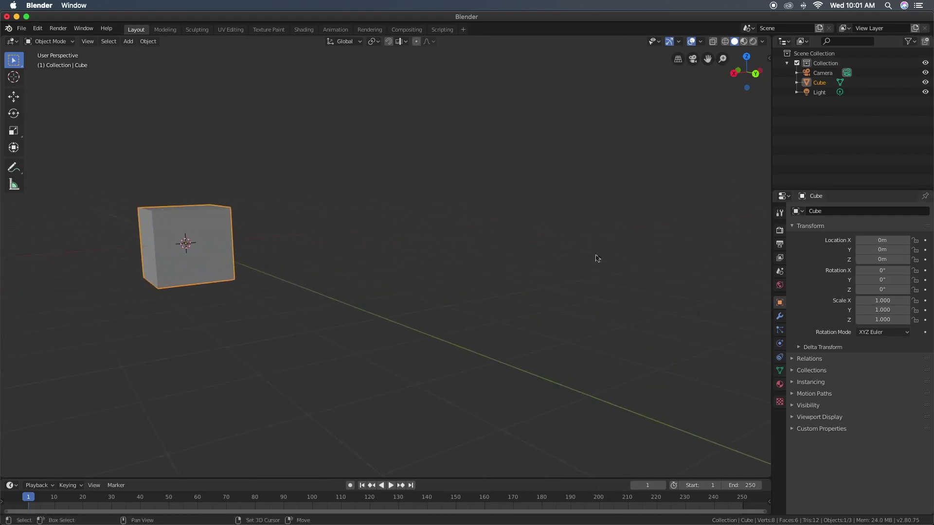
{"action": "mouse_move", "coordinate": [597, 259]}
{"action": "middle_mouse_down", "text": "shift"}
{"action": "mouse_move", "coordinate": [433, 267]}
{"action": "mouse_move", "coordinate": [548, 281]}
{"action": "middle_mouse_up", "text": "shift"}
{"action": "middle_click_drag", "start_coordinate": [246, 253], "coordinate": [573, 254], "text": "shift"}
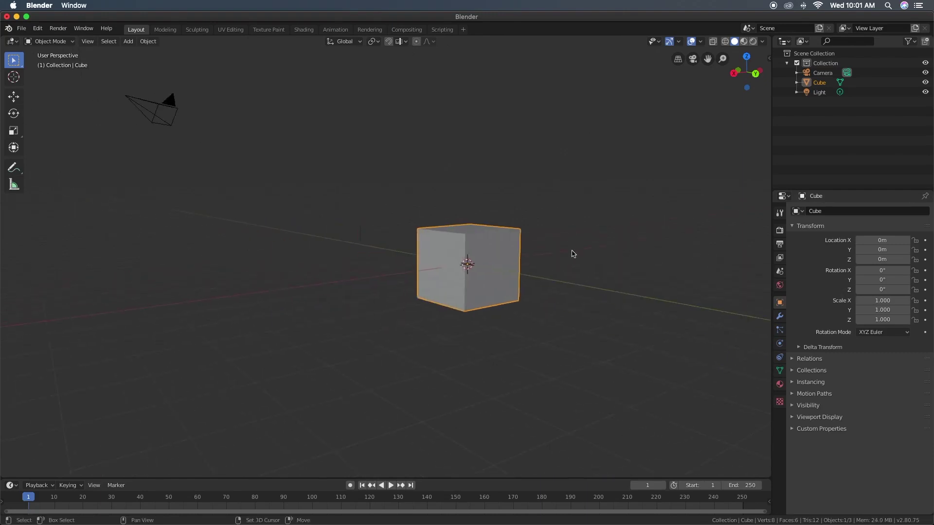
{"action": "mouse_move", "coordinate": [405, 225]}
{"action": "middle_mouse_down", "text": "shift"}
{"action": "mouse_move", "coordinate": [563, 236]}
{"action": "mouse_move", "coordinate": [423, 211]}
{"action": "mouse_move", "coordinate": [161, 198]}
{"action": "mouse_move", "coordinate": [511, 229]}
{"action": "mouse_move", "coordinate": [503, 229]}
{"action": "middle_mouse_up", "text": "shift"}
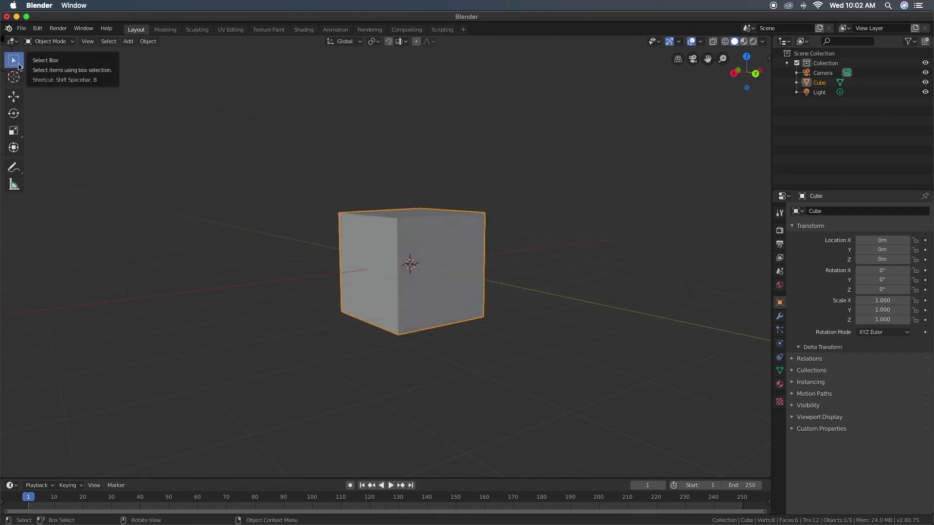
Zoom out slightly, then pick the camera, the light and finally the cube.
{"action": "scroll", "coordinate": [353, 217], "scroll_direction": "down", "scroll_amount": 4}
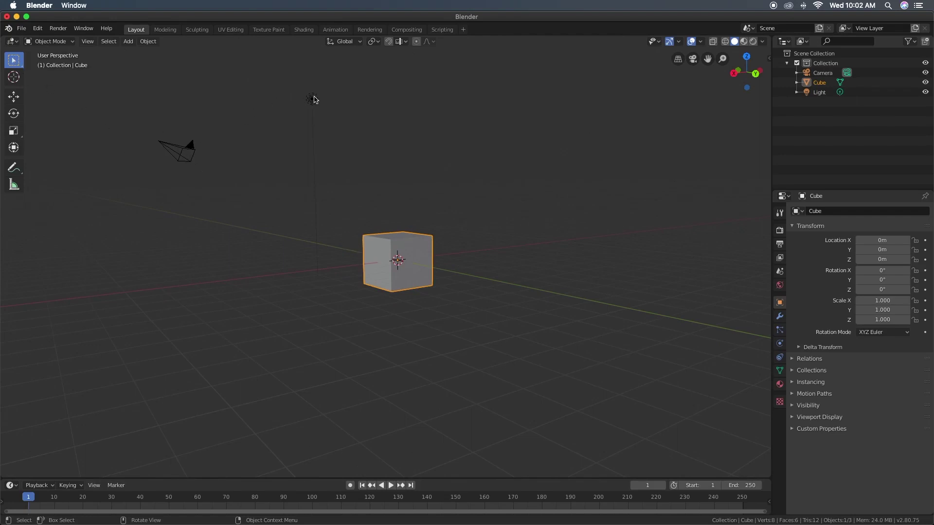
{"action": "left_click", "coordinate": [184, 153]}
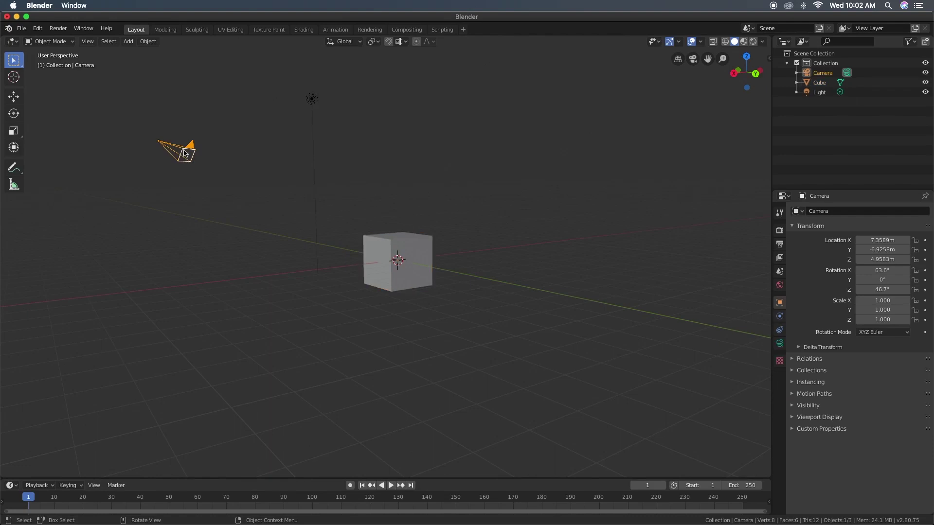
{"action": "left_click", "coordinate": [317, 99]}
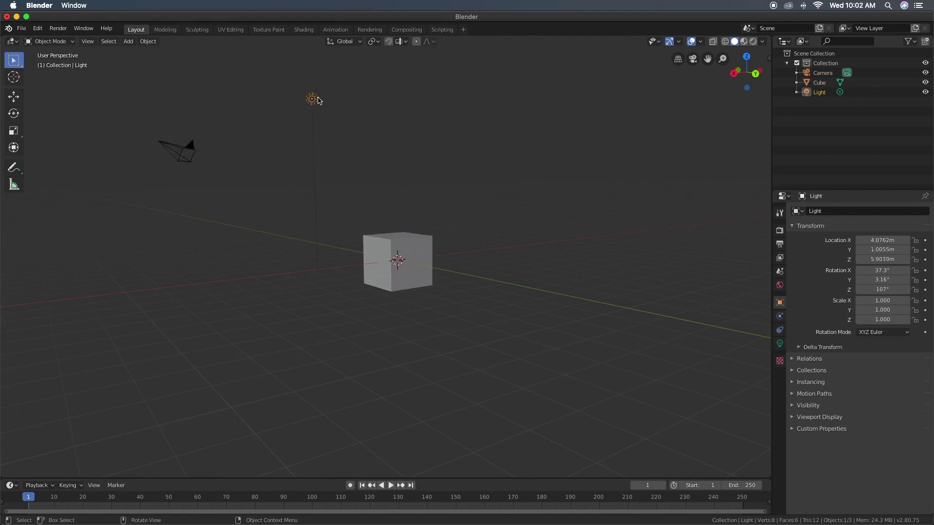
{"action": "left_click", "coordinate": [414, 263]}
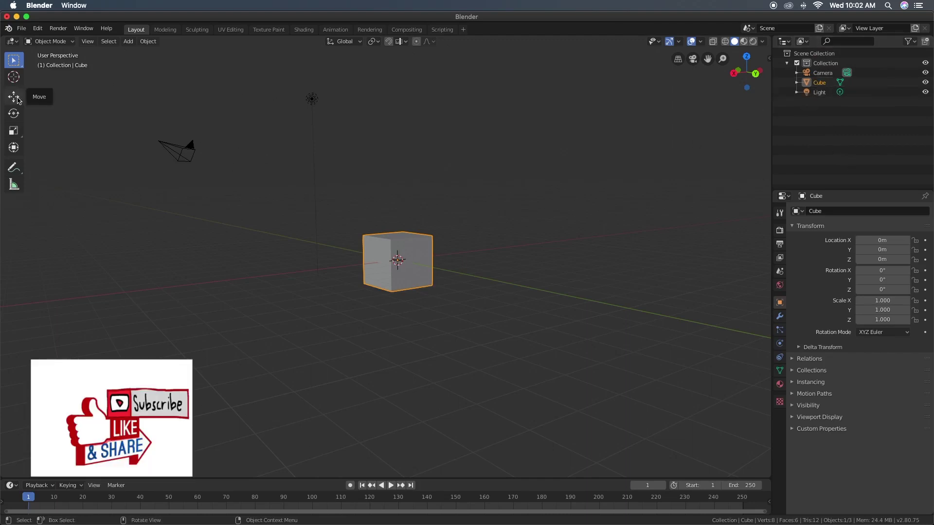
With the Move tool, drag the cube along its Y-axis arrow to about 0.11974 m.
{"action": "left_click", "coordinate": [18, 100]}
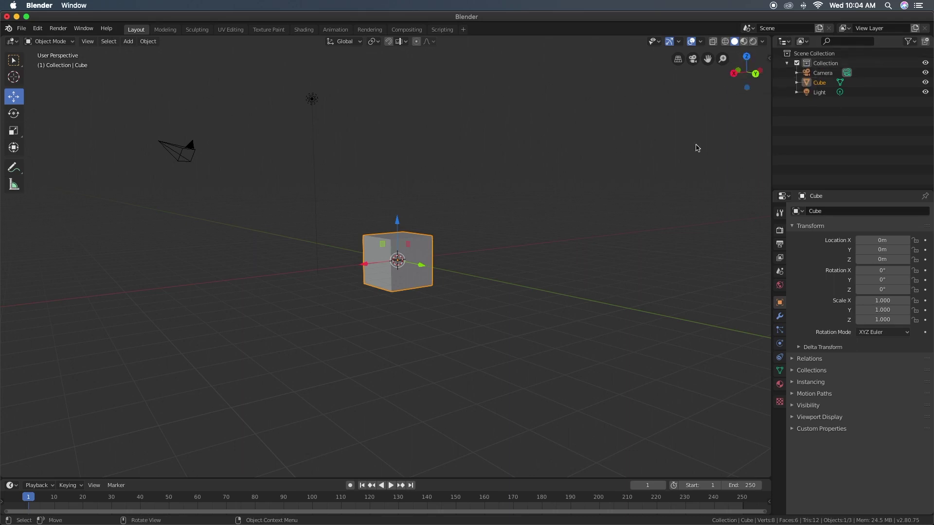
{"action": "mouse_move", "coordinate": [421, 265]}
{"action": "left_mouse_down"}
{"action": "mouse_move", "coordinate": [363, 265]}
{"action": "mouse_move", "coordinate": [418, 277]}
{"action": "left_mouse_up"}
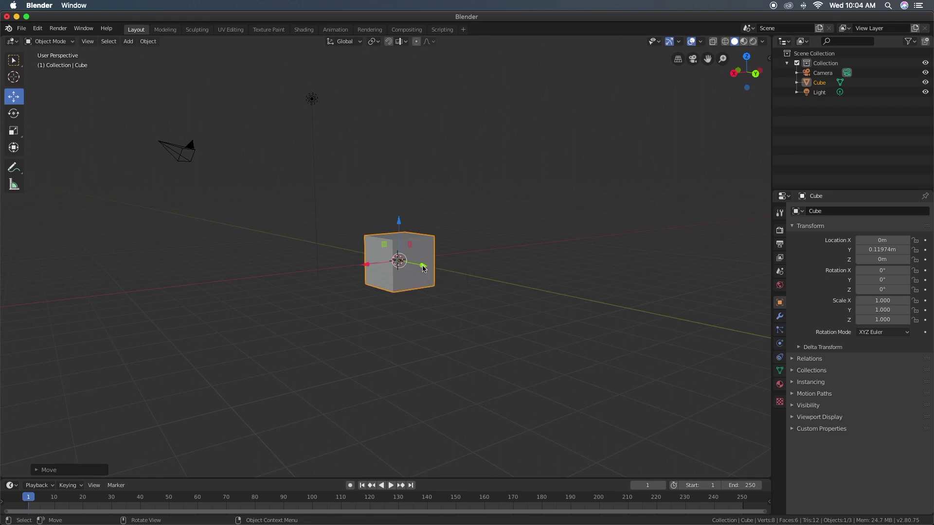
{"action": "left_click_drag", "start_coordinate": [422, 267], "coordinate": [422, 266]}
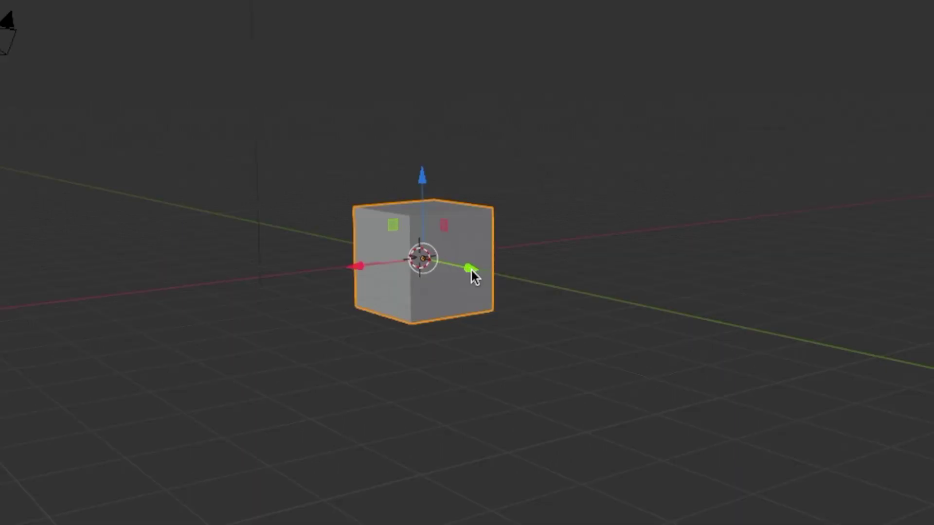
{"action": "mouse_move", "coordinate": [471, 268]}
{"action": "left_mouse_down"}
{"action": "mouse_move", "coordinate": [183, 207]}
{"action": "mouse_move", "coordinate": [876, 388]}
{"action": "left_mouse_up"}
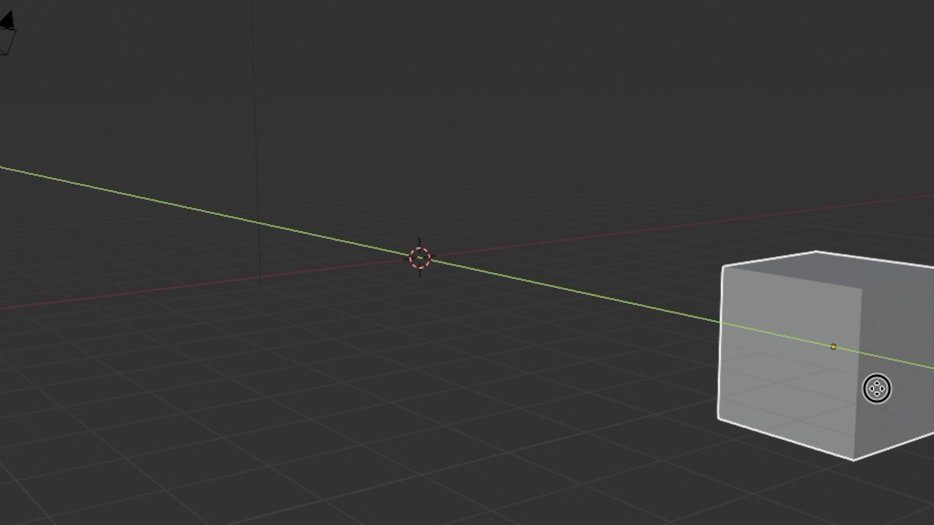
Drag the cube along X, Z and Y to location -4.0102, -5.388, -0.92356 m.
{"action": "left_click", "coordinate": [876, 388]}
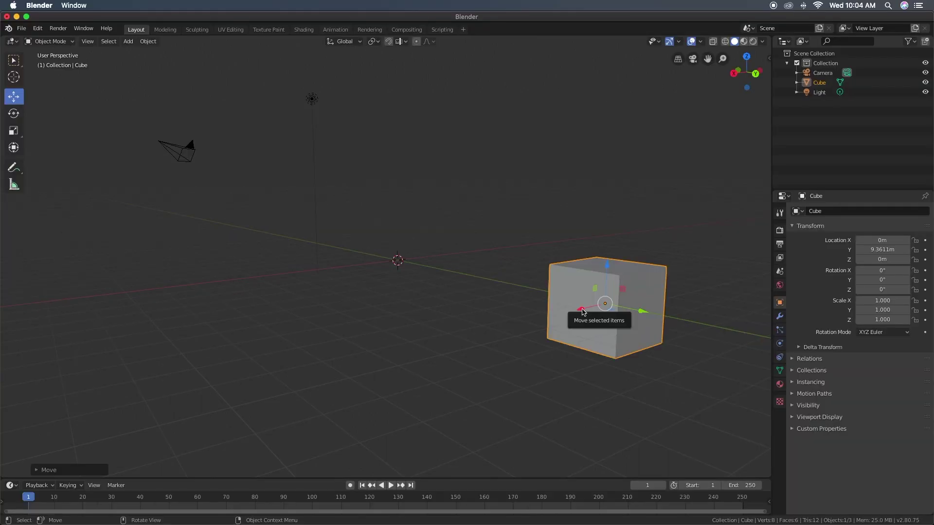
{"action": "mouse_move", "coordinate": [582, 309]}
{"action": "left_mouse_down"}
{"action": "mouse_move", "coordinate": [615, 356]}
{"action": "mouse_move", "coordinate": [682, 345]}
{"action": "left_mouse_up"}
{"action": "left_click_drag", "start_coordinate": [689, 247], "coordinate": [693, 105]}
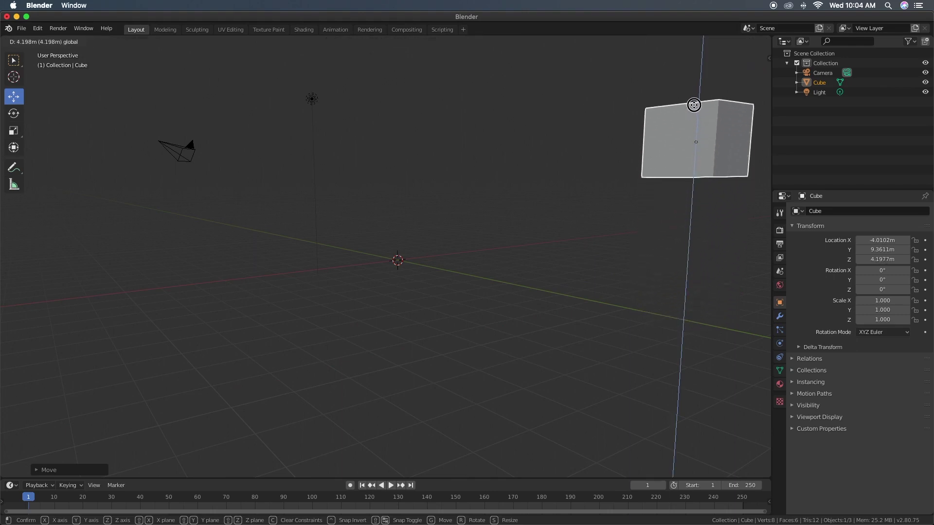
{"action": "left_click_drag", "start_coordinate": [693, 105], "coordinate": [686, 273]}
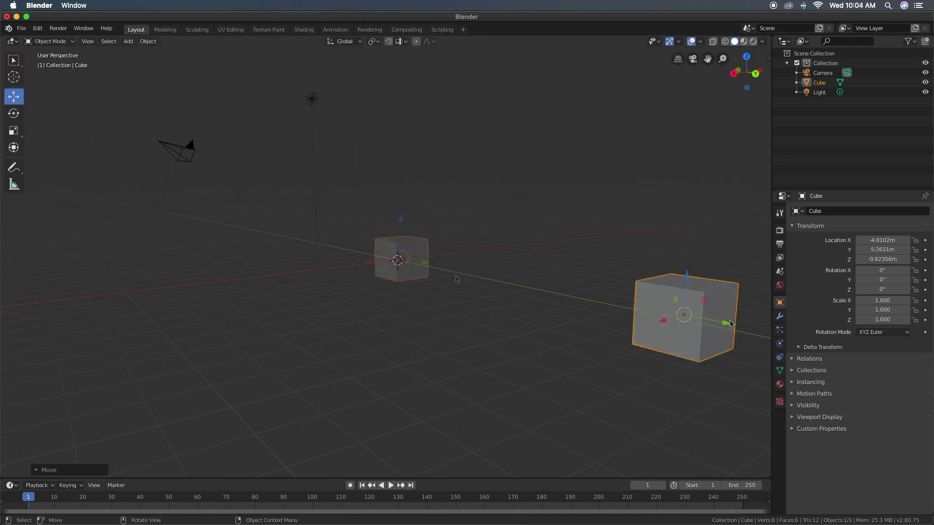
{"action": "left_click_drag", "start_coordinate": [729, 323], "coordinate": [427, 263]}
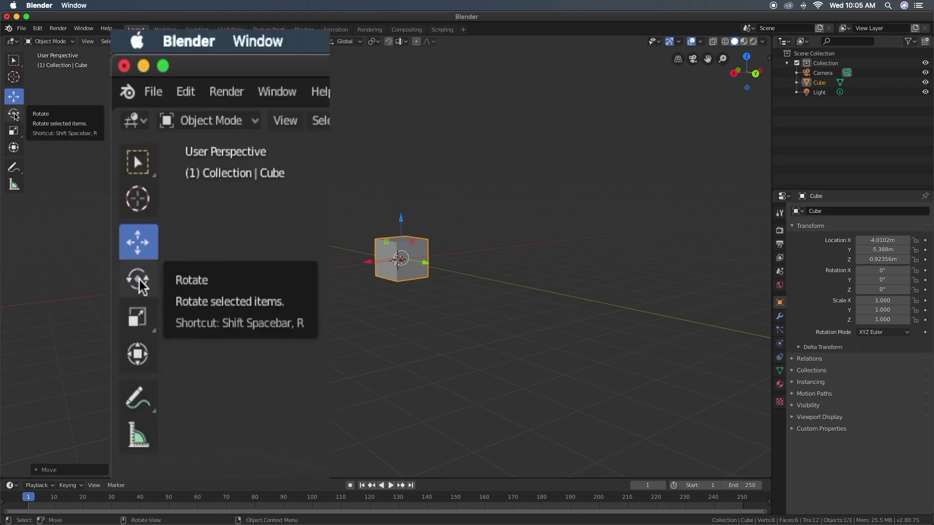
Rotate the cube around X and Y to -119°, -36.7°, -158° with the Rotate tool.
{"action": "left_click", "coordinate": [14, 116]}
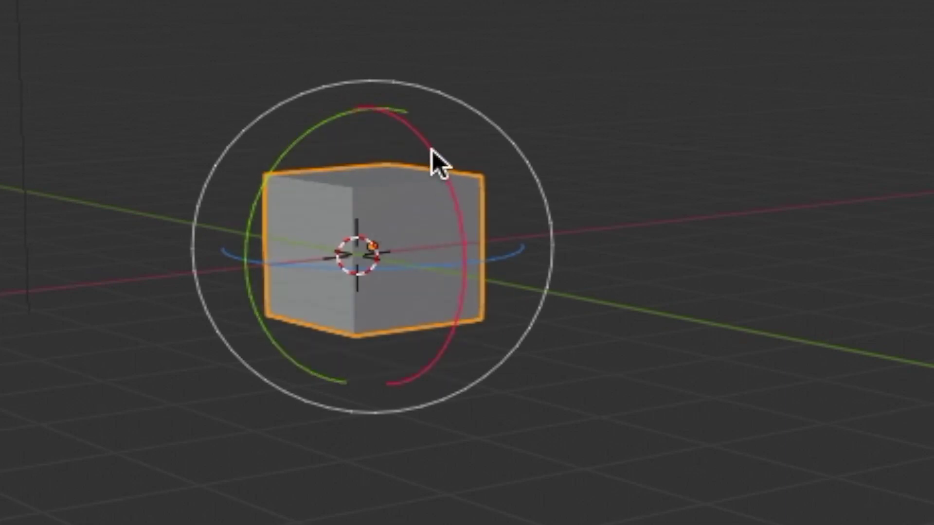
{"action": "key", "text": "r"}
{"action": "mouse_move", "coordinate": [432, 152]}
{"action": "left_mouse_down"}
{"action": "mouse_move", "coordinate": [453, 280]}
{"action": "mouse_move", "coordinate": [421, 362]}
{"action": "mouse_move", "coordinate": [425, 347]}
{"action": "left_mouse_up"}
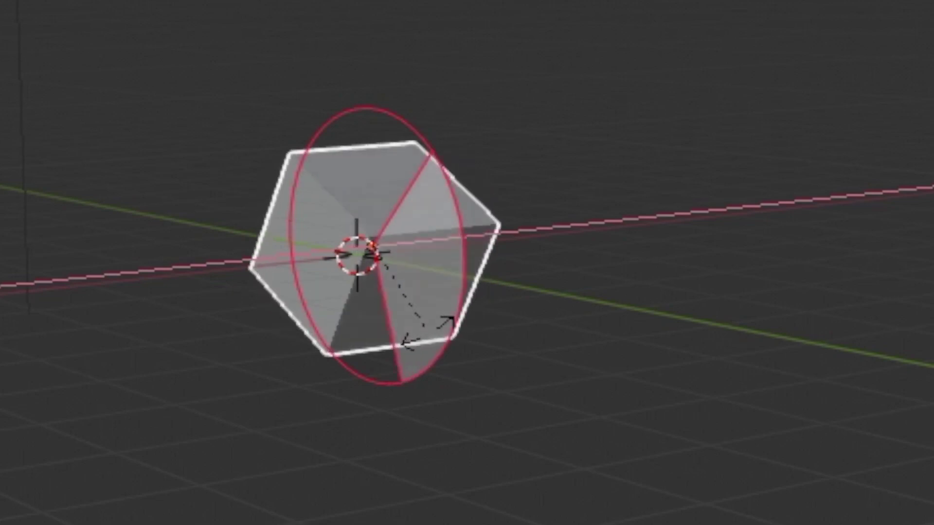
{"action": "left_click_drag", "start_coordinate": [448, 340], "coordinate": [430, 334]}
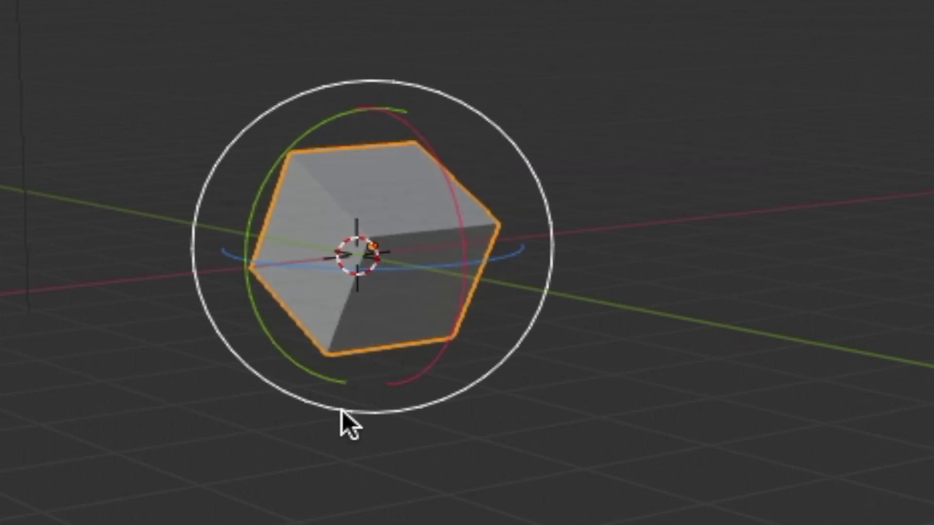
{"action": "mouse_move", "coordinate": [310, 369]}
{"action": "left_mouse_down"}
{"action": "mouse_move", "coordinate": [291, 367]}
{"action": "mouse_move", "coordinate": [389, 257]}
{"action": "left_mouse_up"}
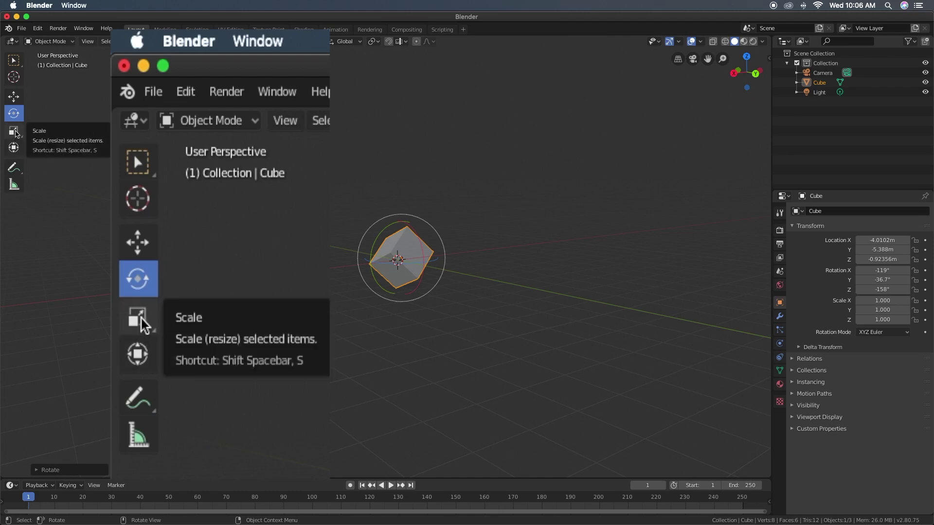
Scale the cube along Y, X and Z to 3.919, 2.831 and 5.231 with the Scale tool.
{"action": "left_click", "coordinate": [15, 135]}
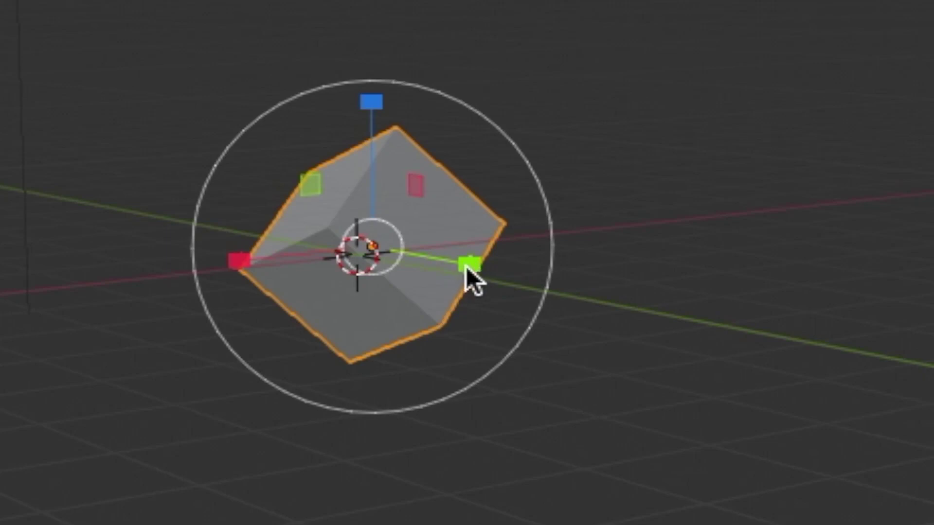
{"action": "mouse_move", "coordinate": [466, 266]}
{"action": "left_mouse_down"}
{"action": "mouse_move", "coordinate": [930, 365]}
{"action": "mouse_move", "coordinate": [490, 298]}
{"action": "mouse_move", "coordinate": [447, 277]}
{"action": "mouse_move", "coordinate": [729, 338]}
{"action": "mouse_move", "coordinate": [926, 366]}
{"action": "left_mouse_up"}
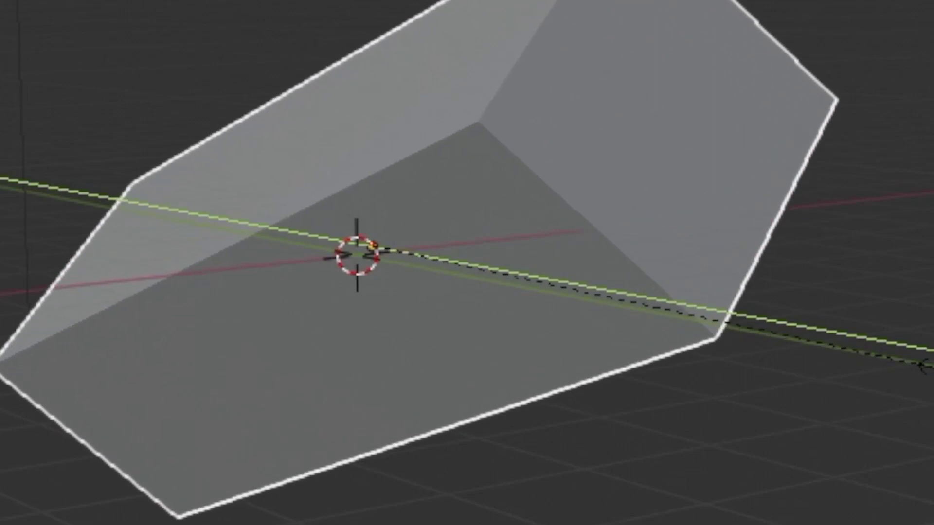
{"action": "left_click_drag", "start_coordinate": [921, 365], "coordinate": [922, 364]}
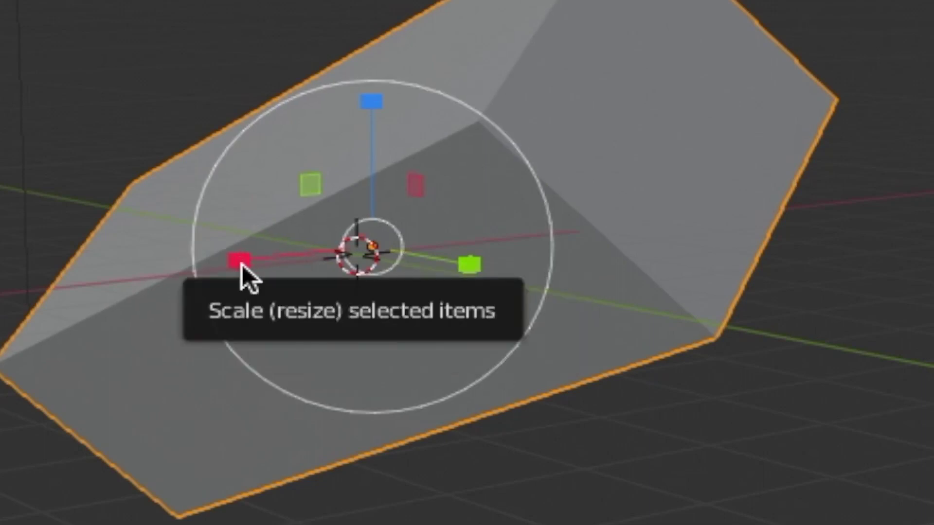
{"action": "mouse_move", "coordinate": [235, 262]}
{"action": "left_mouse_down"}
{"action": "mouse_move", "coordinate": [21, 292]}
{"action": "mouse_move", "coordinate": [2, 321]}
{"action": "mouse_move", "coordinate": [1, 309]}
{"action": "mouse_move", "coordinate": [48, 293]}
{"action": "mouse_move", "coordinate": [198, 254]}
{"action": "mouse_move", "coordinate": [270, 241]}
{"action": "mouse_move", "coordinate": [356, 249]}
{"action": "mouse_move", "coordinate": [238, 295]}
{"action": "left_mouse_up"}
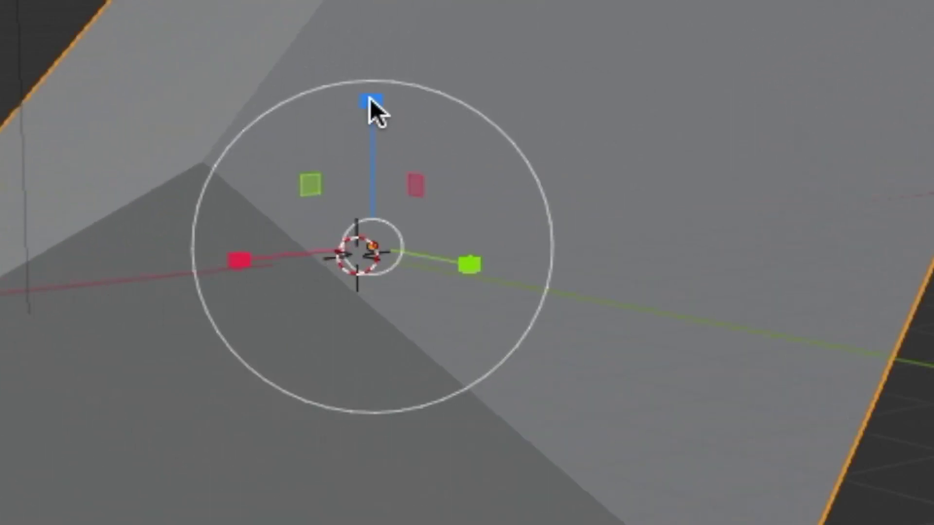
{"action": "left_click_drag", "start_coordinate": [372, 105], "coordinate": [389, 258]}
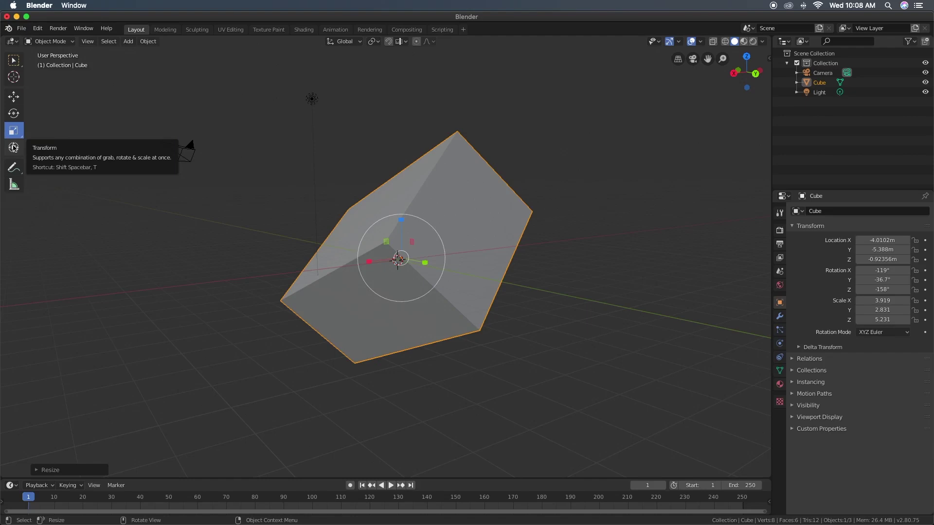
With the Transform tool, nudge the cube to Y -5.6108 m, shrink it to 3.833, 2.787, 4.066, and tilt it slightly.
{"action": "left_click", "coordinate": [14, 148]}
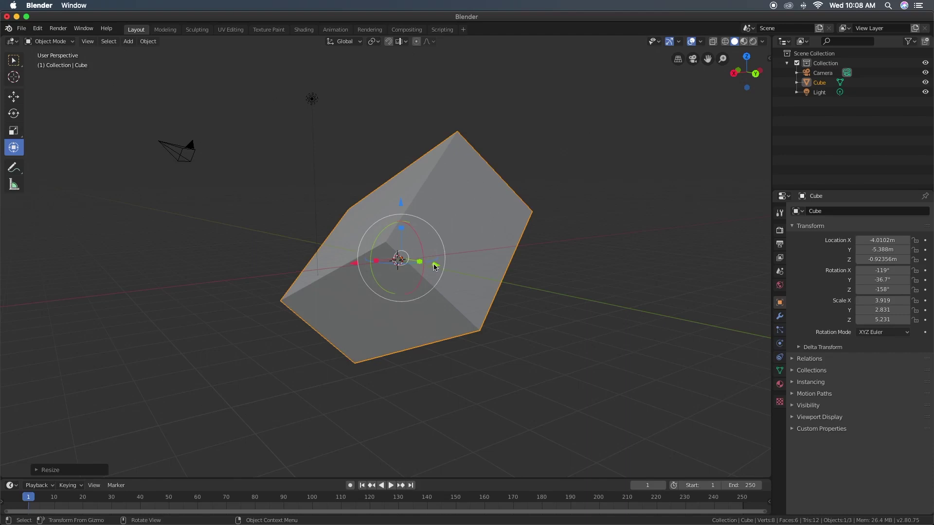
{"action": "mouse_move", "coordinate": [434, 266]}
{"action": "left_mouse_down"}
{"action": "mouse_move", "coordinate": [423, 268]}
{"action": "mouse_move", "coordinate": [430, 265]}
{"action": "left_mouse_up"}
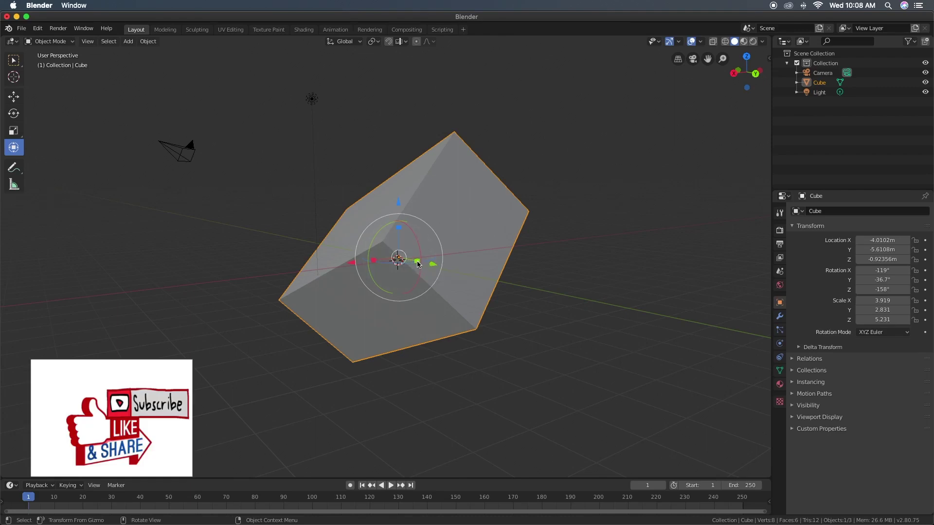
{"action": "mouse_move", "coordinate": [417, 264]}
{"action": "left_mouse_down"}
{"action": "mouse_move", "coordinate": [397, 258]}
{"action": "mouse_move", "coordinate": [440, 271]}
{"action": "left_mouse_up"}
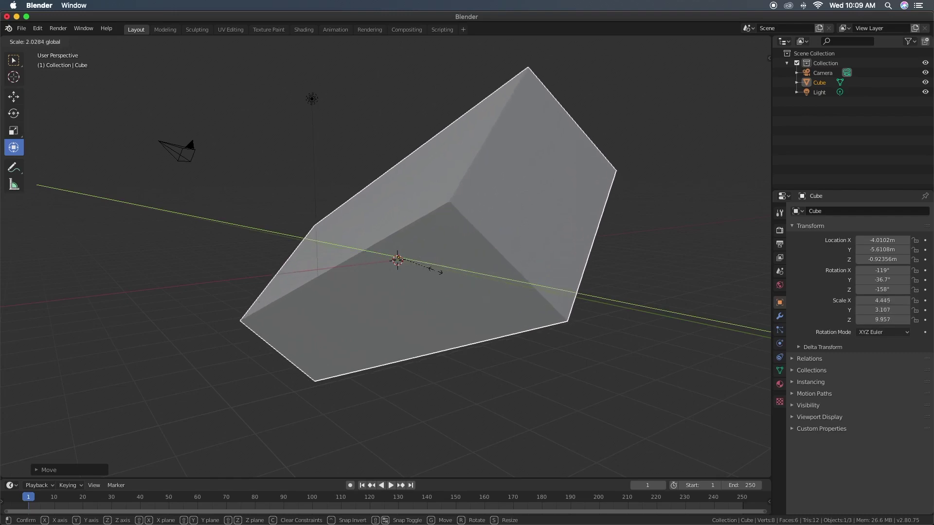
{"action": "left_click_drag", "start_coordinate": [440, 271], "coordinate": [409, 254]}
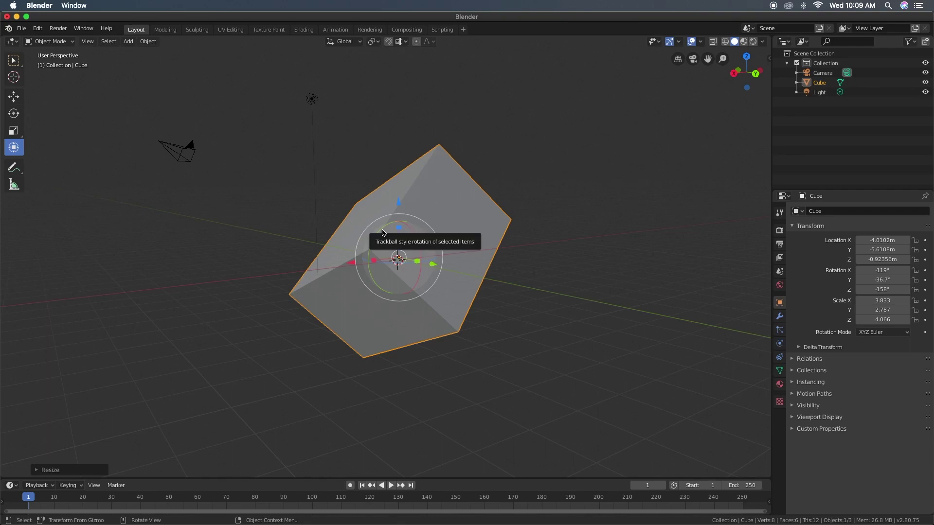
{"action": "left_click_drag", "start_coordinate": [385, 236], "coordinate": [386, 264]}
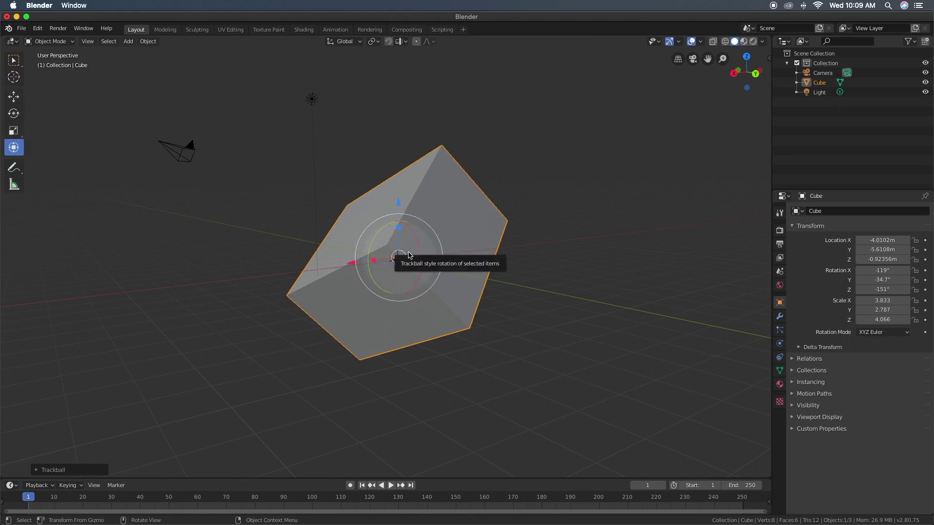
{"action": "scroll", "coordinate": [409, 255], "scroll_direction": "down", "scroll_amount": 2}
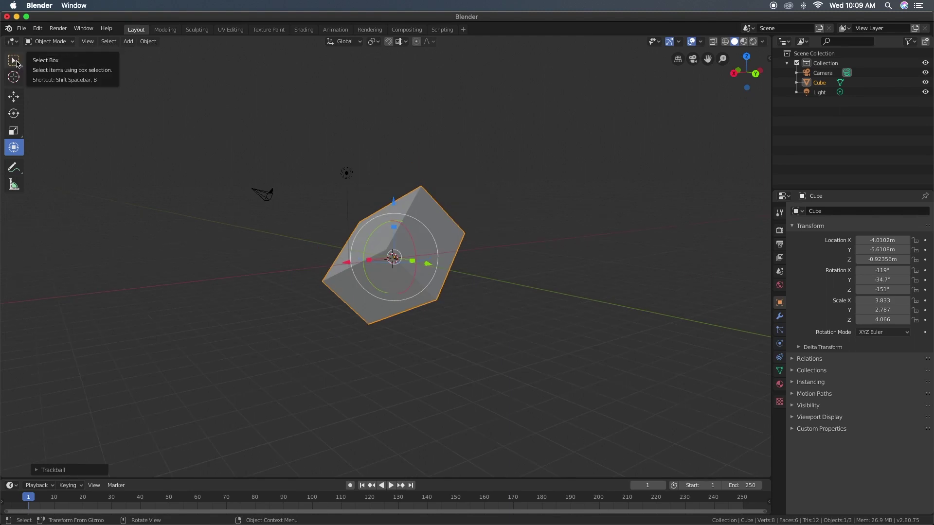
Return to Select Box and orbit the view to see the stretched cube from another side.
{"action": "left_click", "coordinate": [15, 61]}
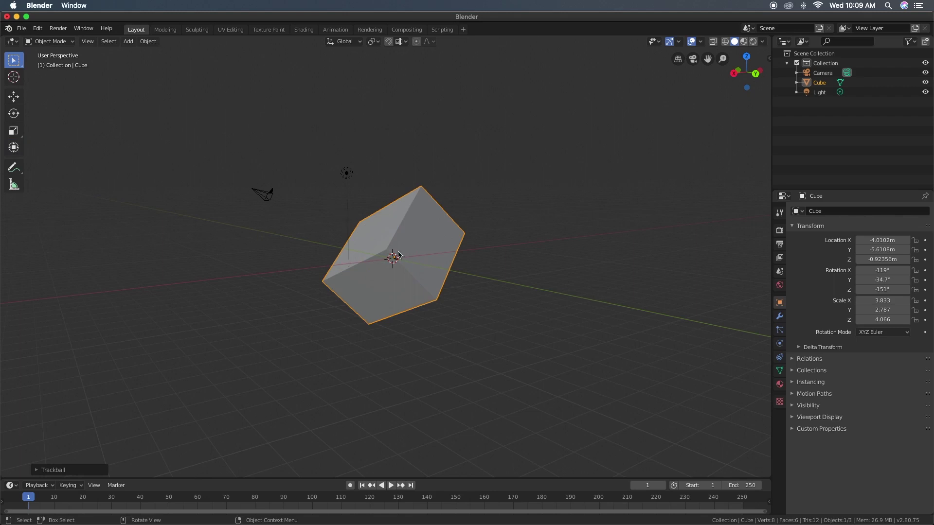
{"action": "scroll", "coordinate": [451, 271], "scroll_direction": "up", "scroll_amount": 2}
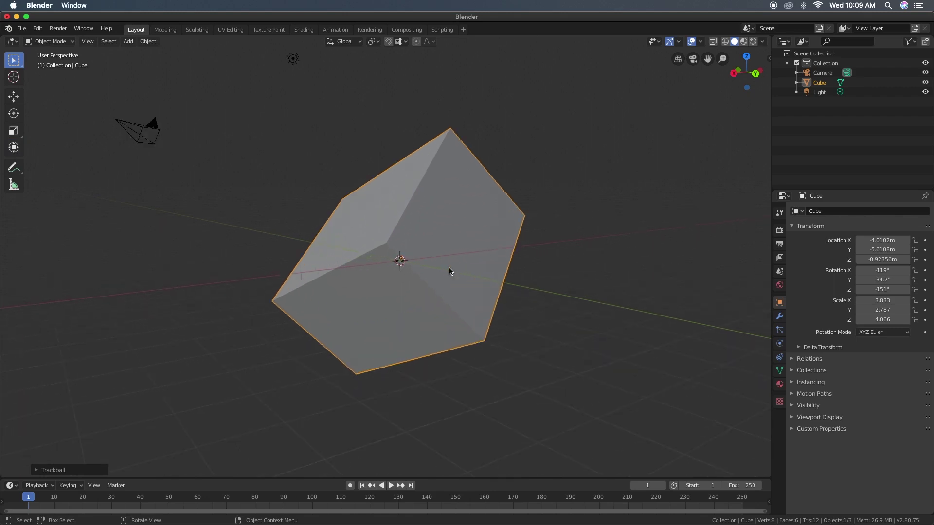
{"action": "scroll", "coordinate": [470, 286], "scroll_direction": "down", "scroll_amount": 1}
{"action": "middle_click_drag", "start_coordinate": [471, 286], "coordinate": [425, 287]}
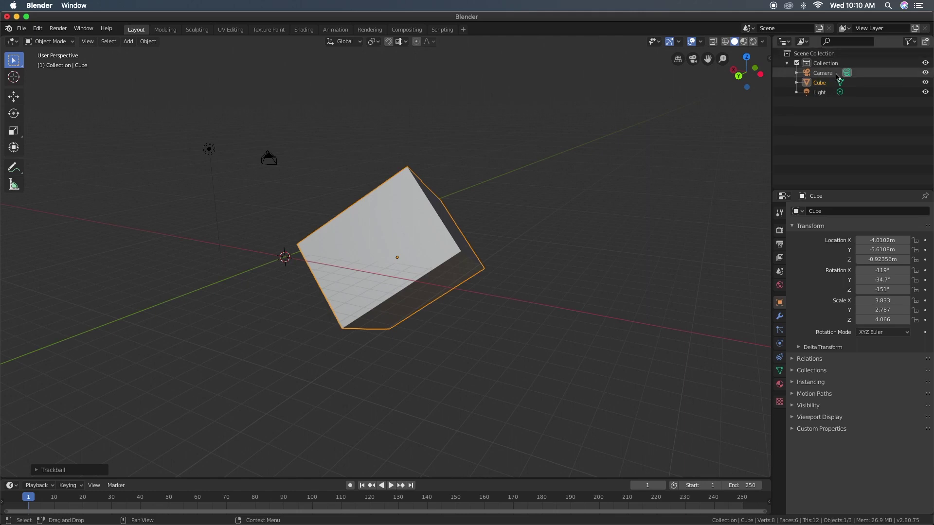
{"action": "left_click", "coordinate": [926, 73]}
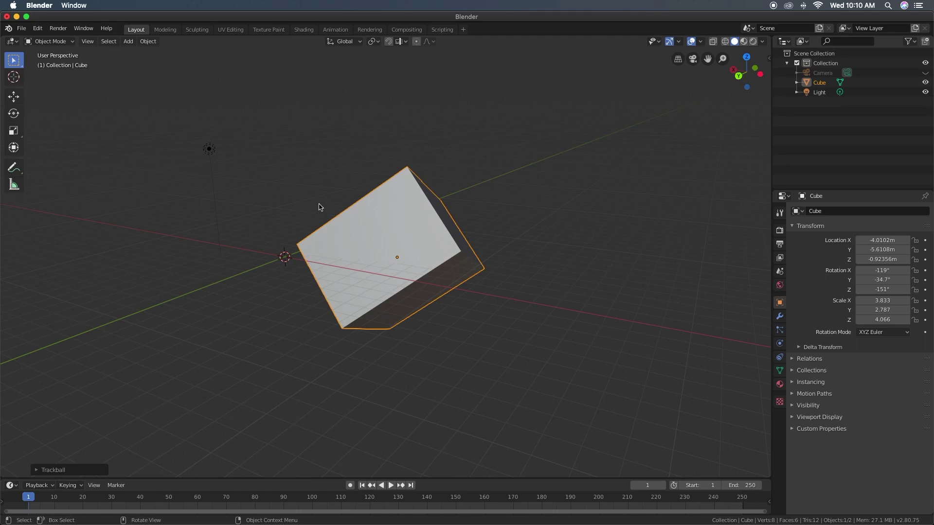
{"action": "left_click", "coordinate": [925, 74]}
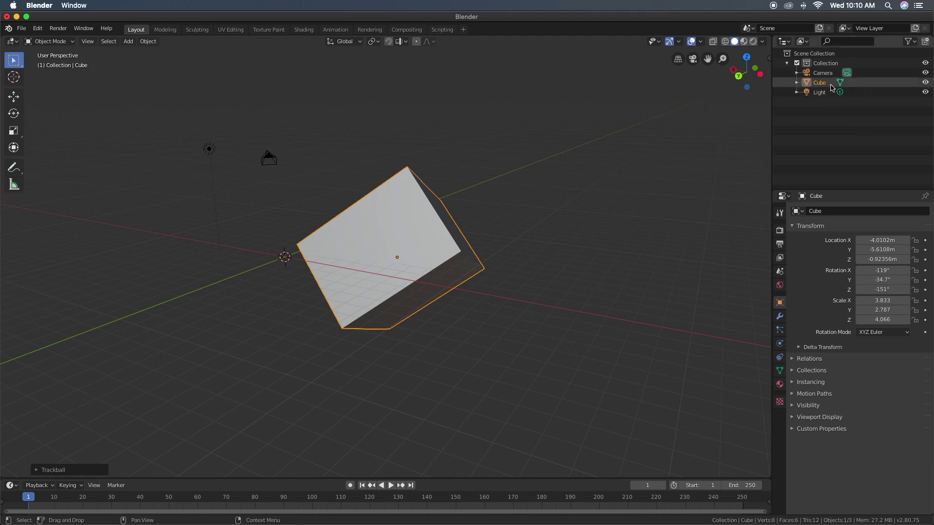
{"action": "left_click", "coordinate": [926, 83]}
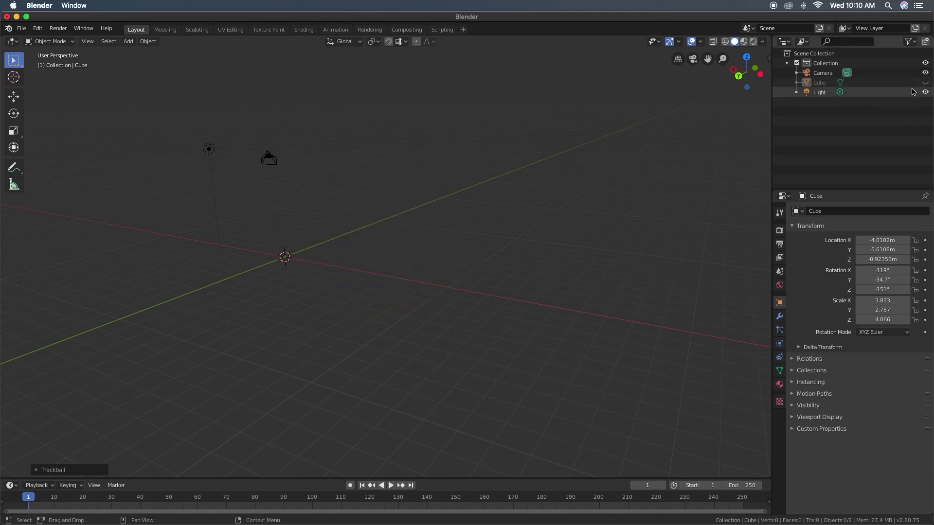
{"action": "left_click", "coordinate": [925, 82]}
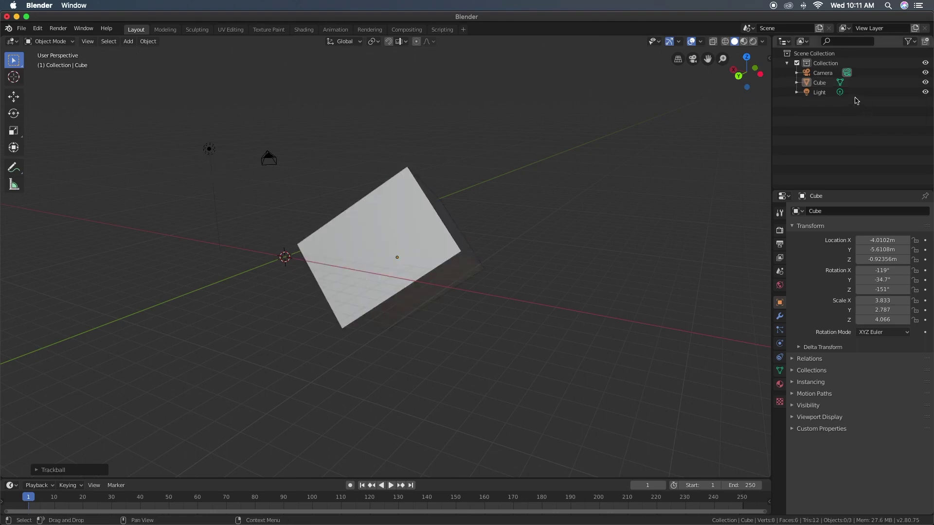
{"action": "left_click", "coordinate": [925, 92]}
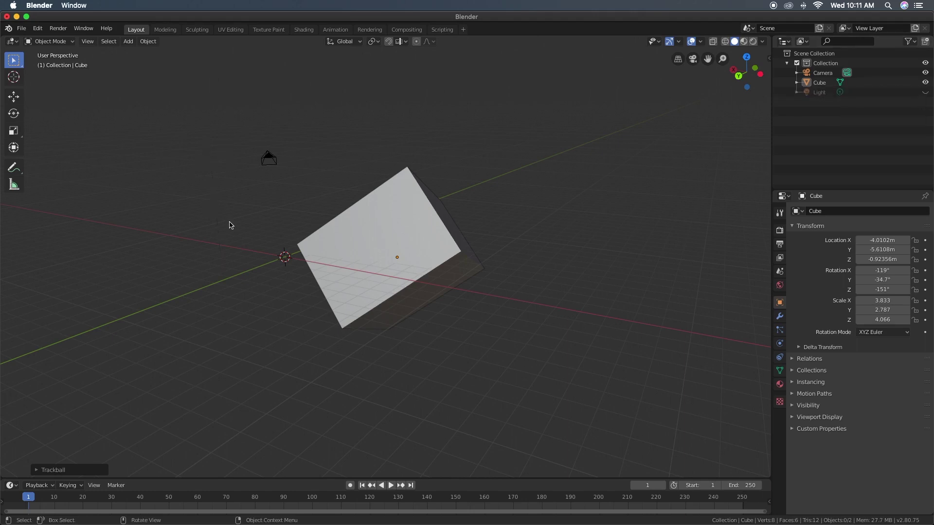
{"action": "left_click", "coordinate": [925, 92]}
{"action": "left_click", "coordinate": [377, 228]}
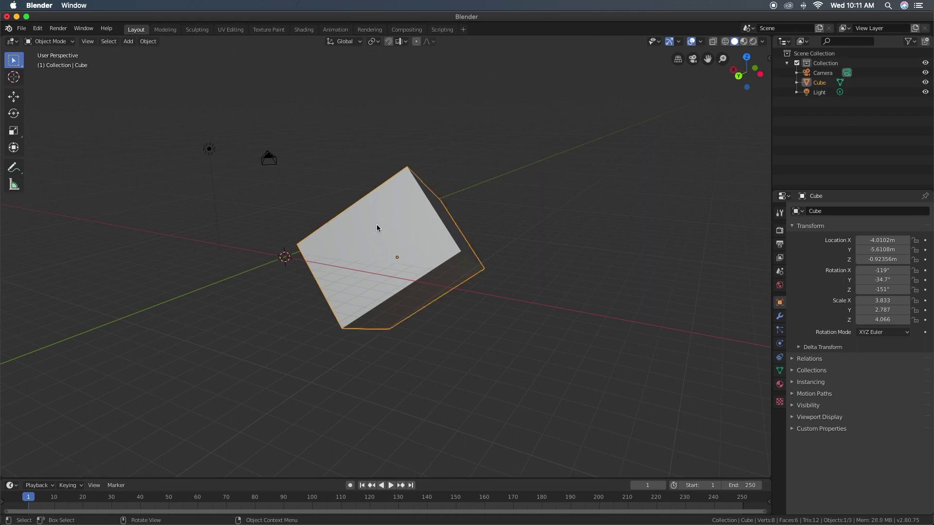
Hide the cube with H, reveal it with Alt+H, then hide it again.
{"action": "key", "text": "h"}
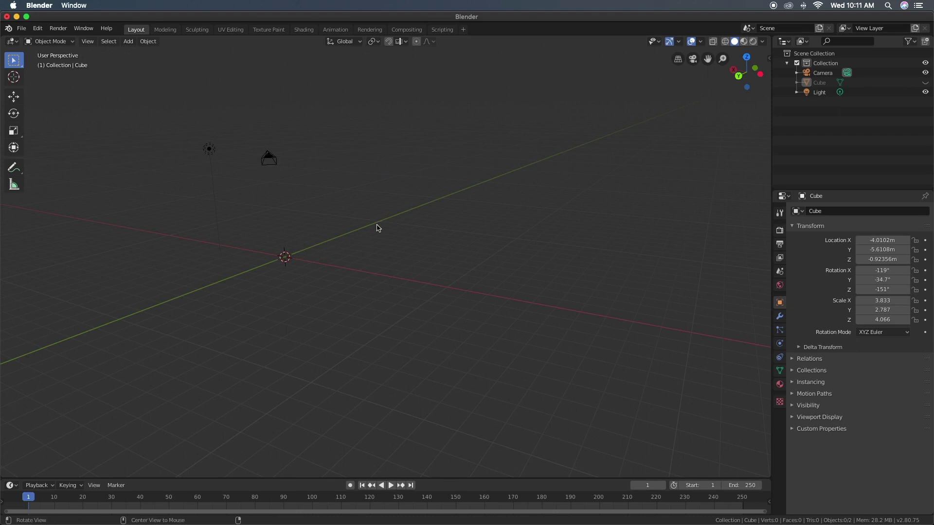
{"action": "key", "text": "alt+h"}
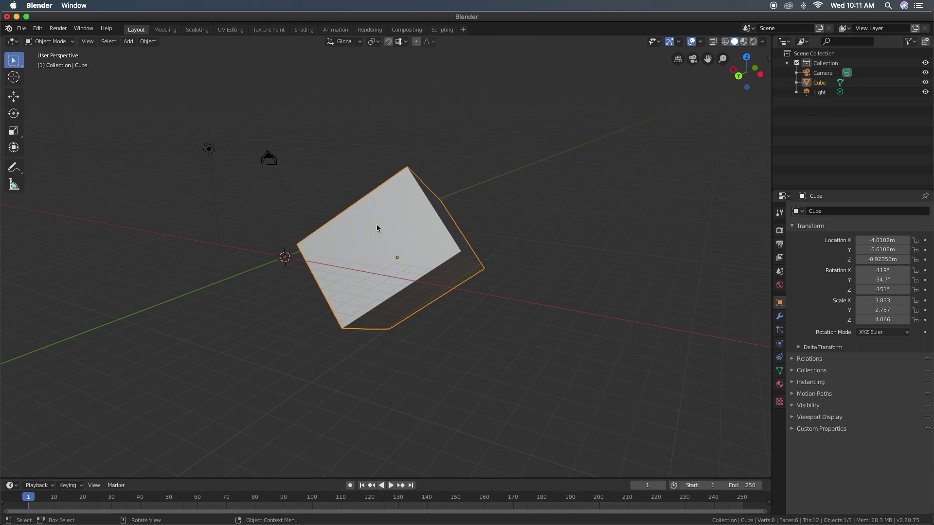
{"action": "key", "text": "h"}
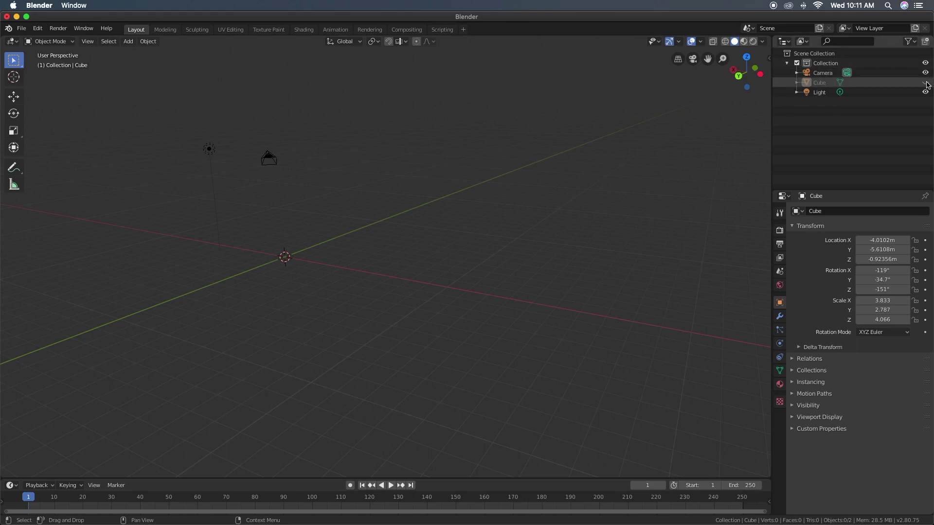
Toggle the cube's Outliner eye icon on and off, then reveal it with Alt+H.
{"action": "left_click", "coordinate": [925, 82]}
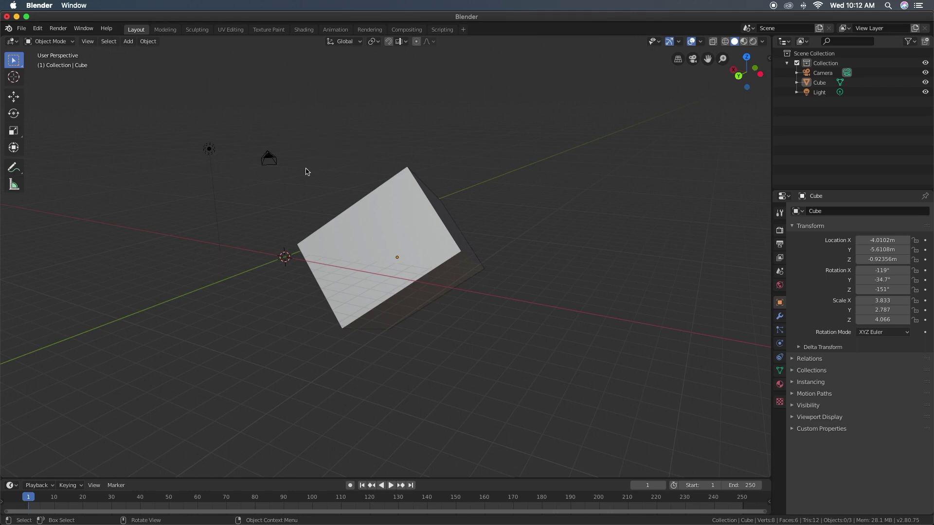
{"action": "left_click", "coordinate": [387, 225]}
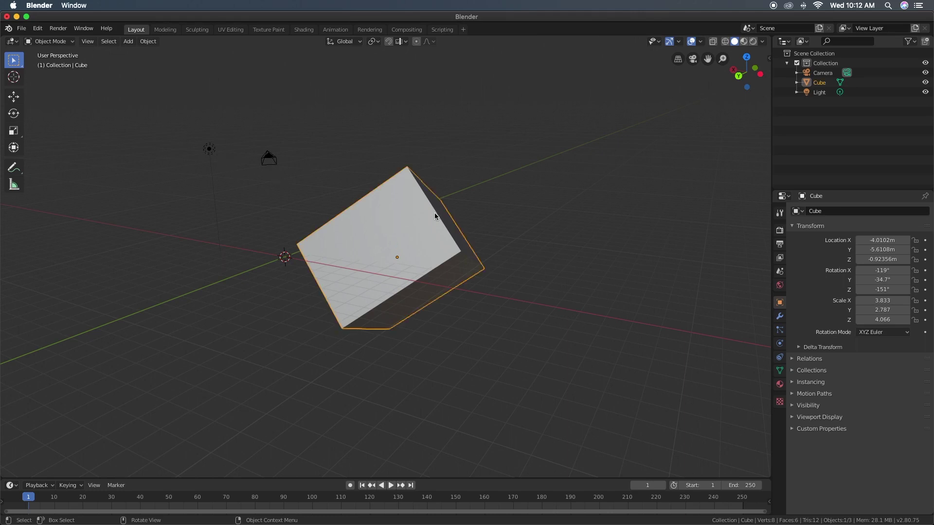
{"action": "left_click", "coordinate": [925, 82]}
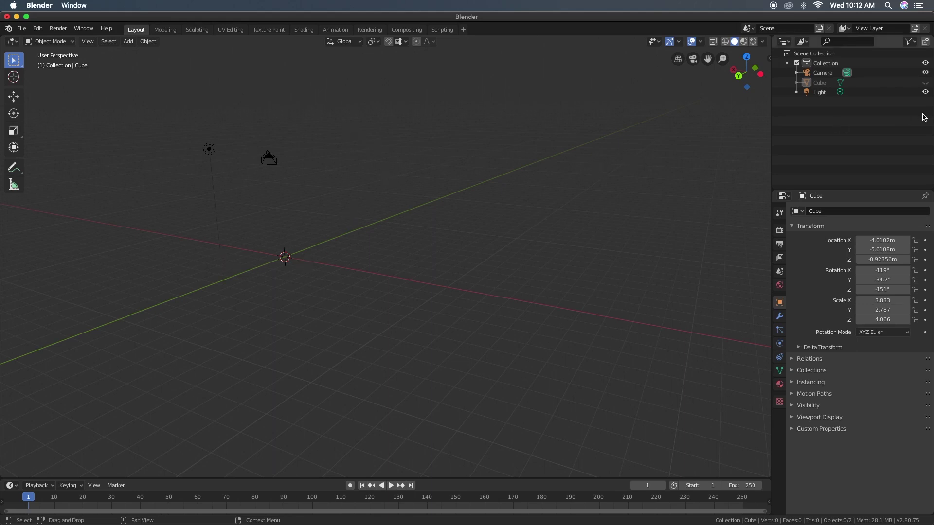
{"action": "key", "text": "alt+h"}
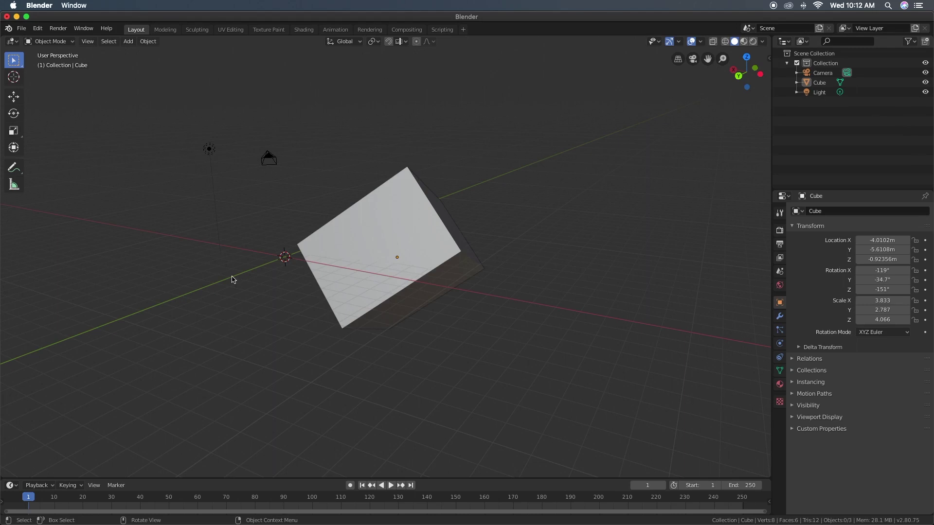
Delete the camera and the light, then select the remaining cube.
{"action": "left_click", "coordinate": [272, 158]}
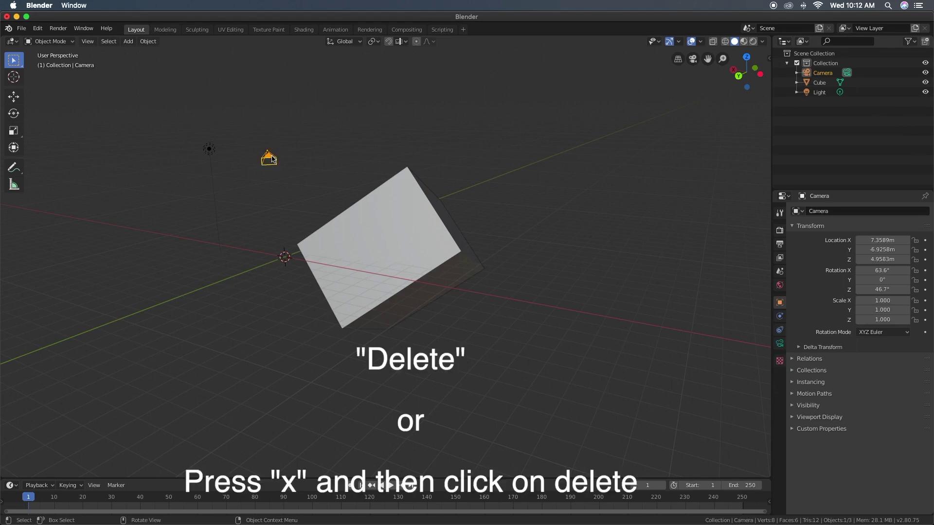
{"action": "key", "text": "Delete"}
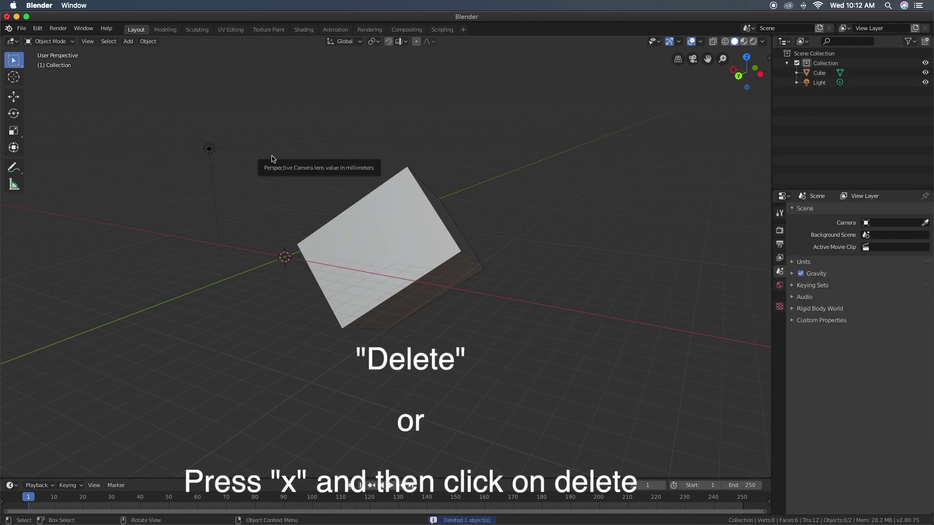
{"action": "left_click", "coordinate": [210, 150]}
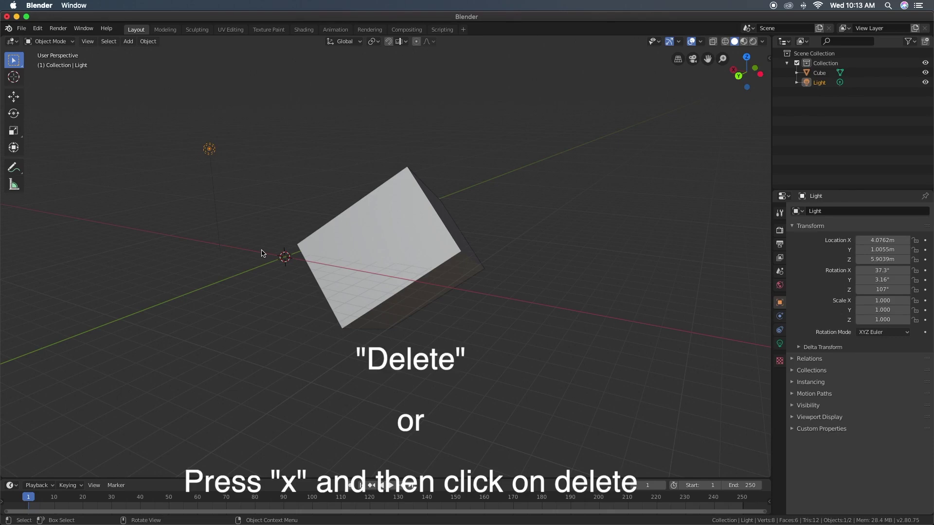
{"action": "key", "text": "Delete"}
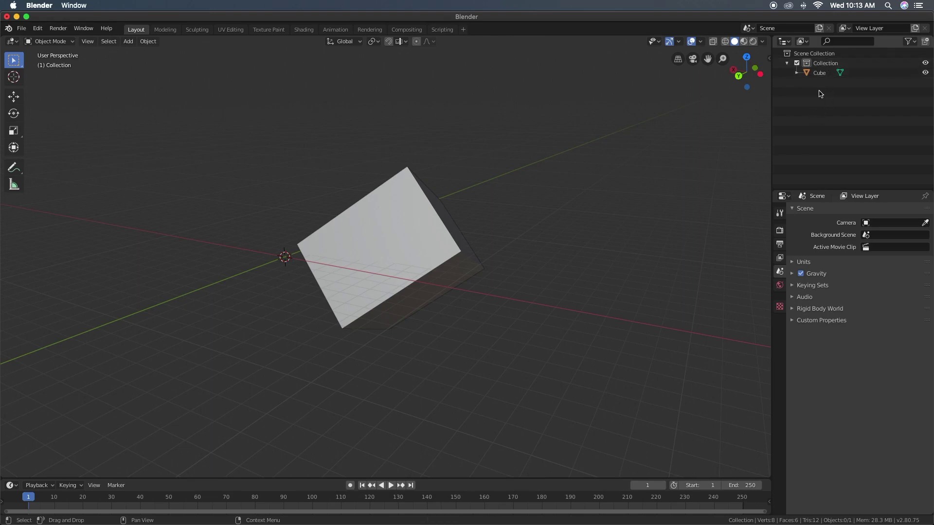
{"action": "left_click", "coordinate": [819, 73]}
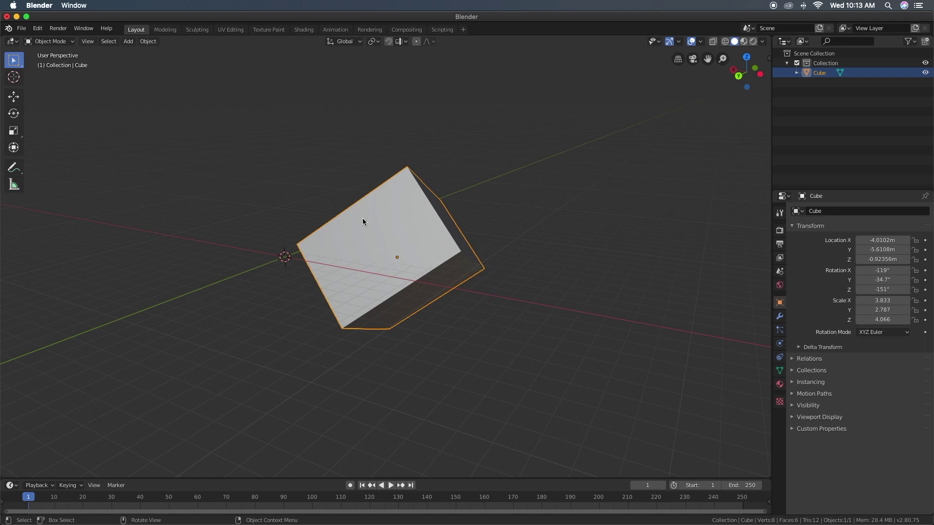
{"action": "middle_click_drag", "start_coordinate": [366, 218], "coordinate": [384, 248]}
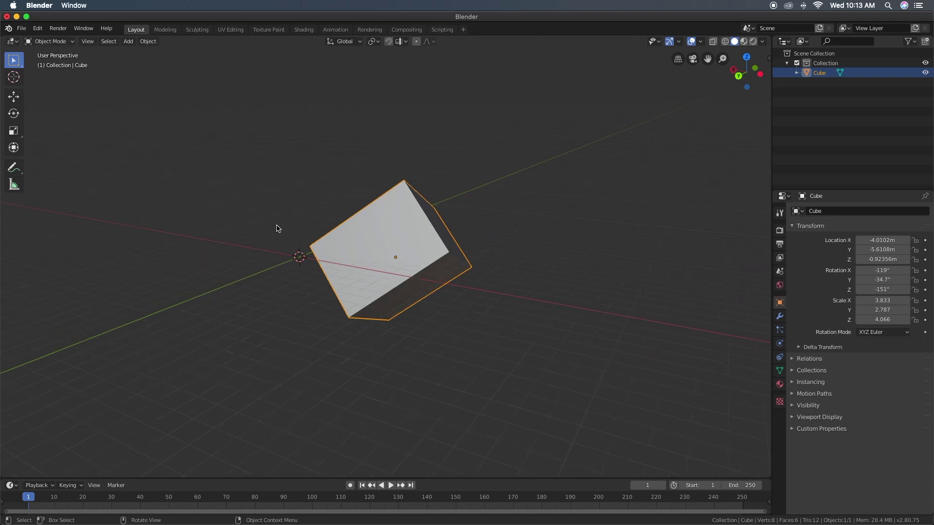
Create a new General file, discarding unsaved changes, and select the light.
{"action": "left_click", "coordinate": [22, 30]}
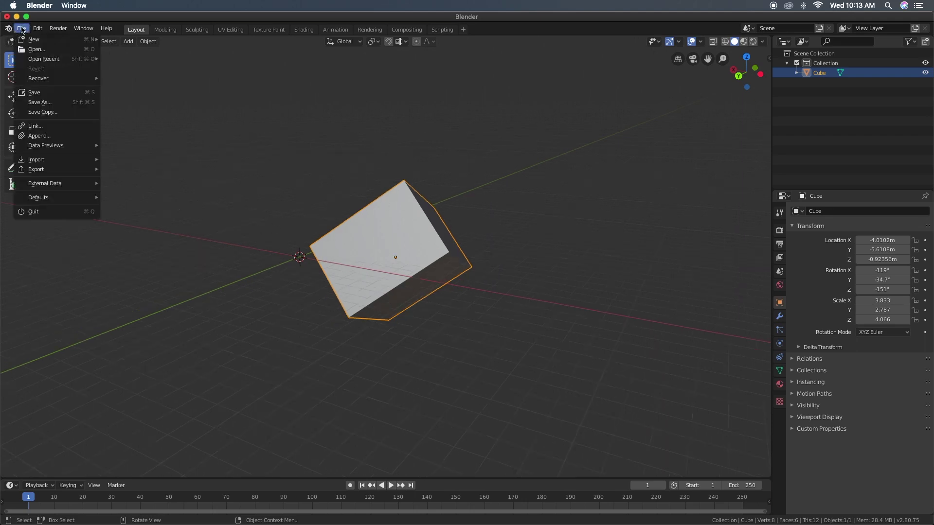
{"action": "mouse_move", "coordinate": [34, 39]}
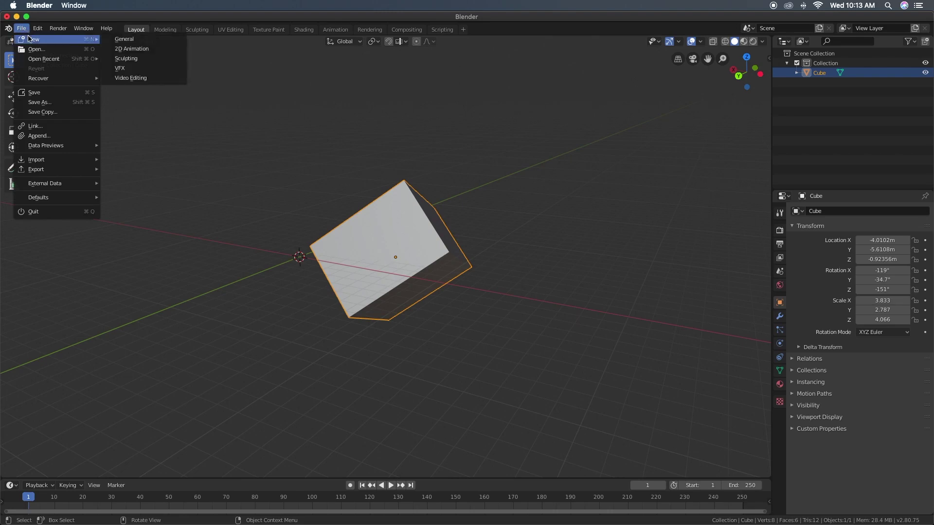
{"action": "left_click", "coordinate": [121, 39]}
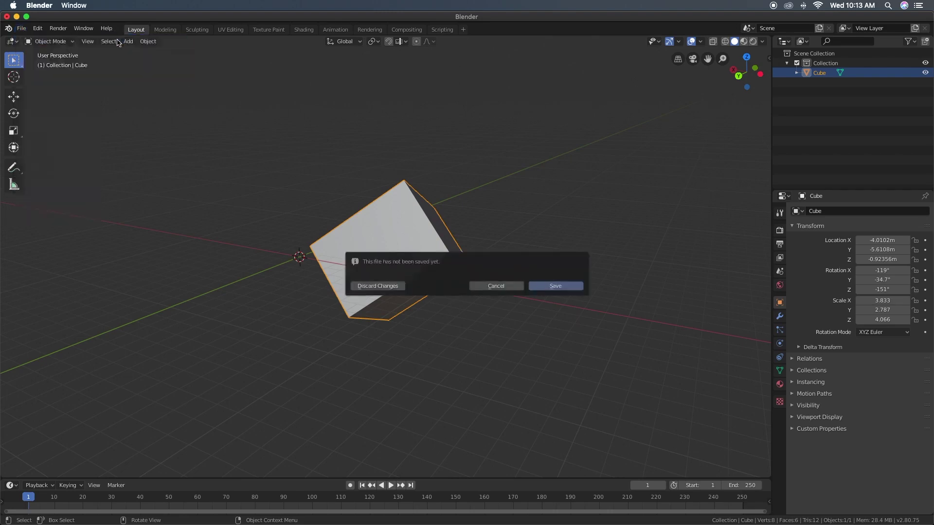
{"action": "left_click", "coordinate": [383, 285]}
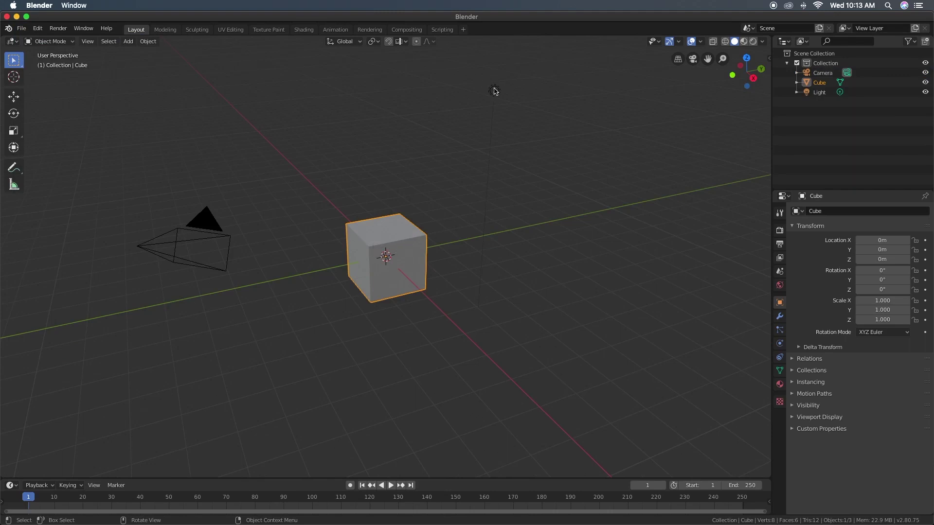
{"action": "left_click", "coordinate": [494, 91]}
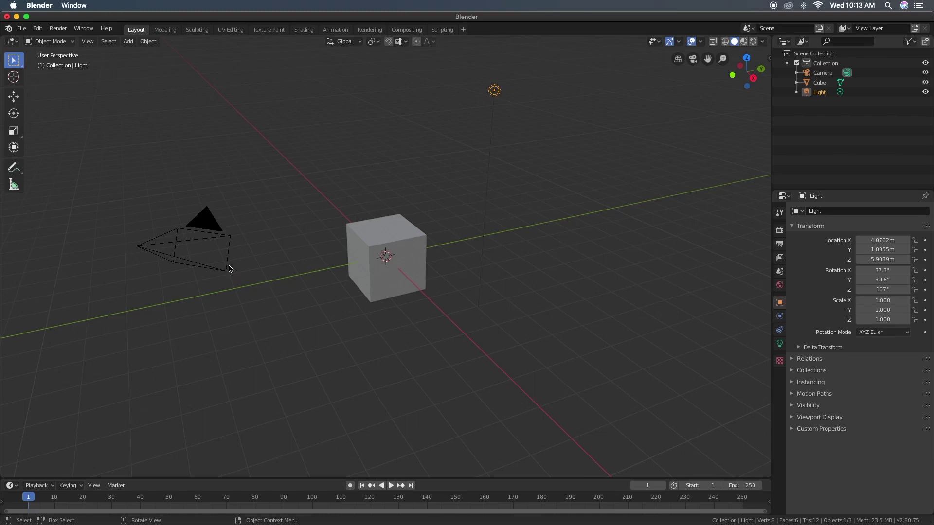
Hide the selected camera and light with H, then select the default cube.
{"action": "left_click", "coordinate": [227, 269]}
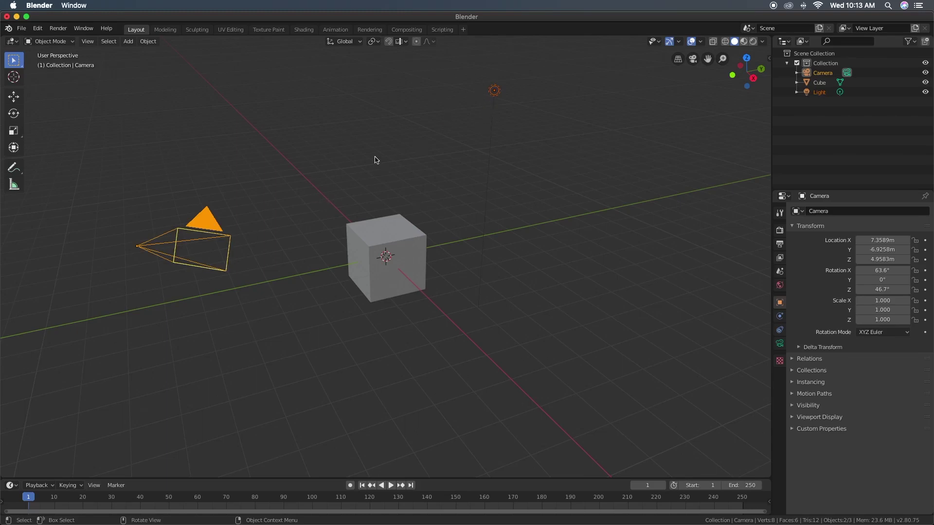
{"action": "key", "text": "h"}
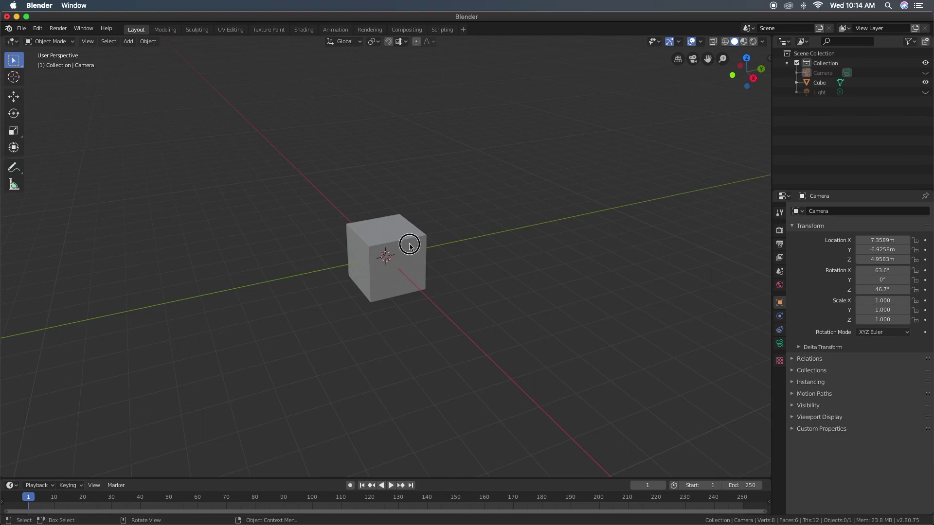
{"action": "left_click", "coordinate": [370, 240]}
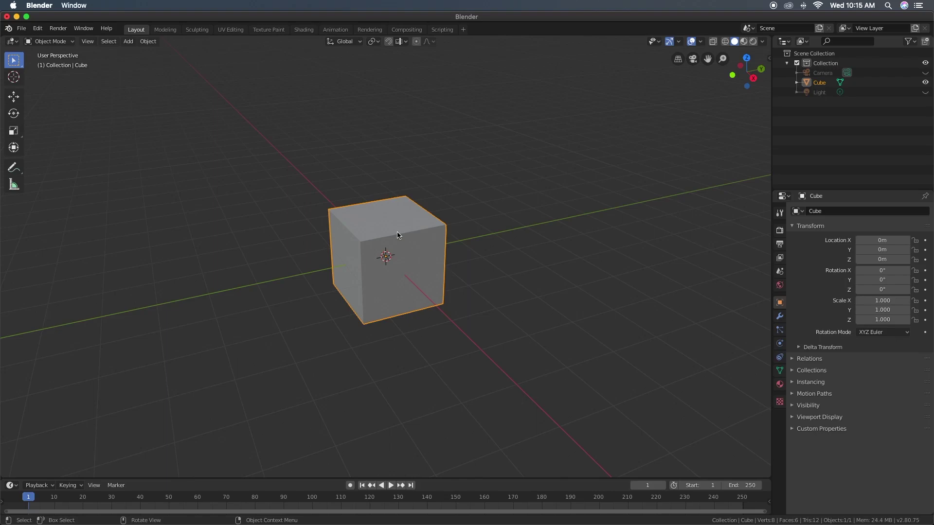
{"action": "left_click", "coordinate": [397, 235]}
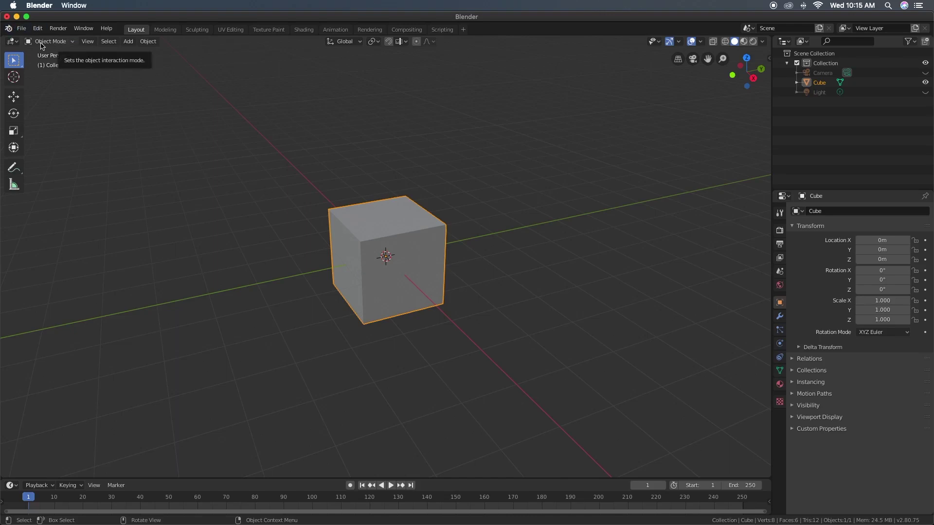
Switch the cube into Edit Mode from the mode menu, deselecting everything with Alt+A.
{"action": "left_click", "coordinate": [73, 43]}
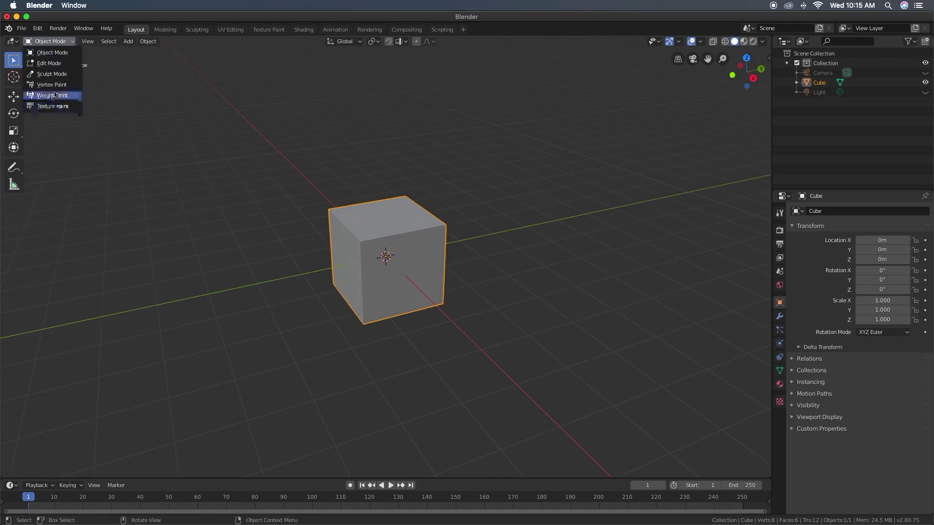
{"action": "left_click", "coordinate": [50, 63]}
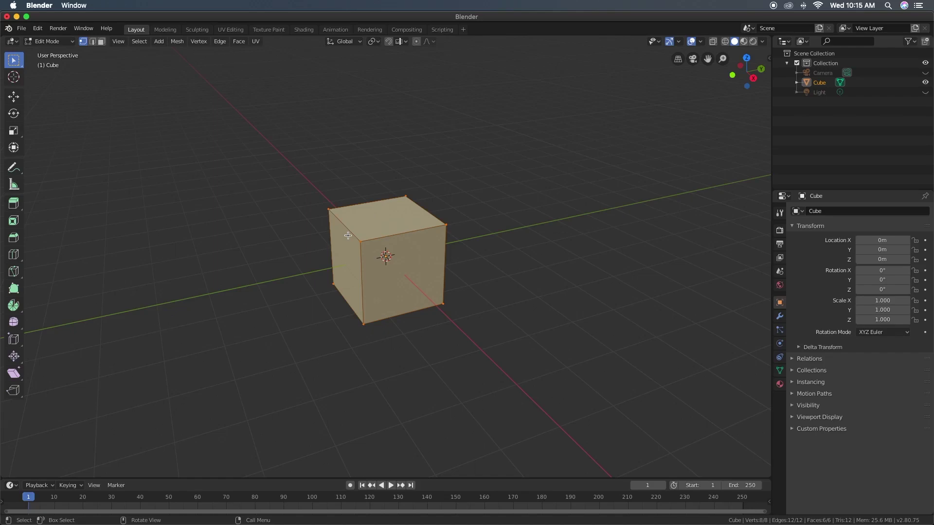
{"action": "key", "text": "Tab"}
{"action": "key", "text": "alt+a"}
{"action": "key", "text": "Tab"}
{"action": "left_click", "coordinate": [48, 42]}
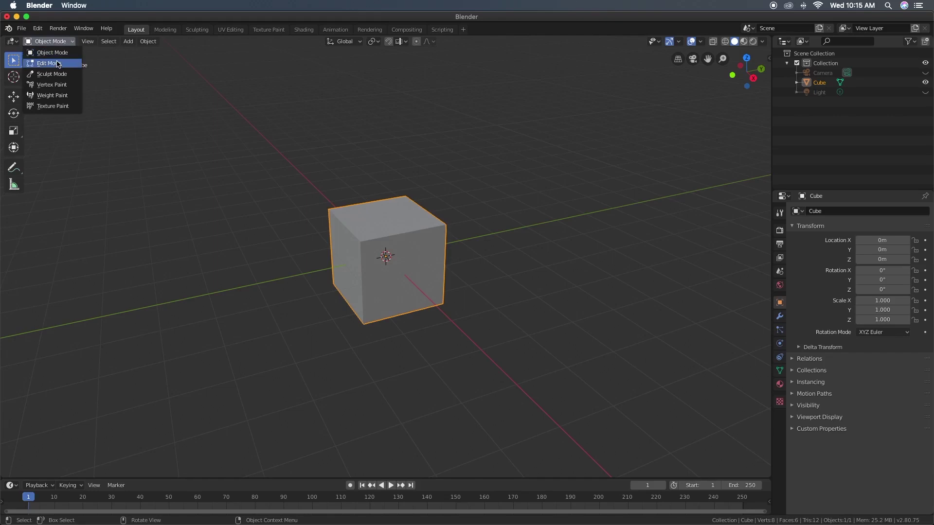
{"action": "left_click", "coordinate": [55, 54]}
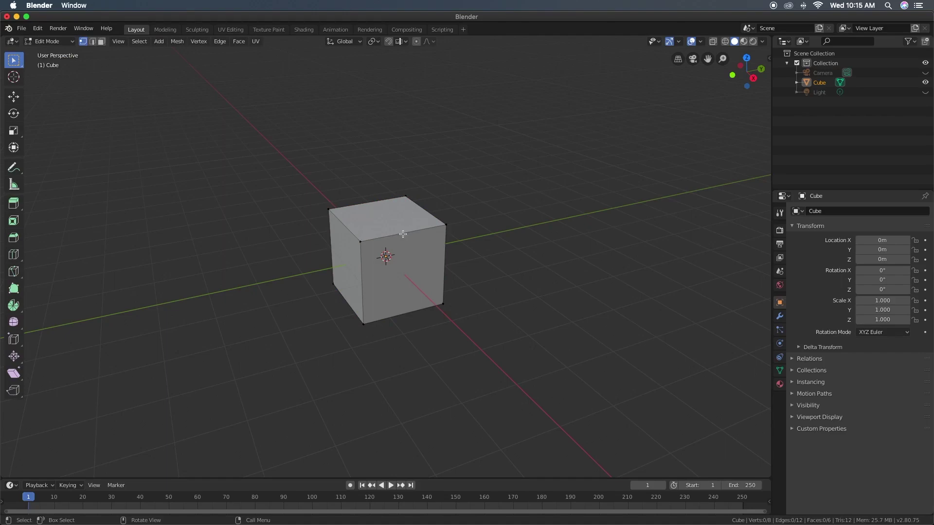
Select only the cube's front-top corner vertex, after trying a few other corners.
{"action": "left_click", "coordinate": [359, 241]}
{"action": "left_click", "coordinate": [446, 225]}
{"action": "left_click", "coordinate": [360, 242]}
{"action": "left_click", "coordinate": [334, 285]}
{"action": "left_click", "coordinate": [365, 322]}
{"action": "left_click", "coordinate": [444, 301]}
{"action": "left_click", "coordinate": [364, 247]}
Move the front-top corner vertex down into the cube and along Y, Z and X.
{"action": "left_click", "coordinate": [15, 98]}
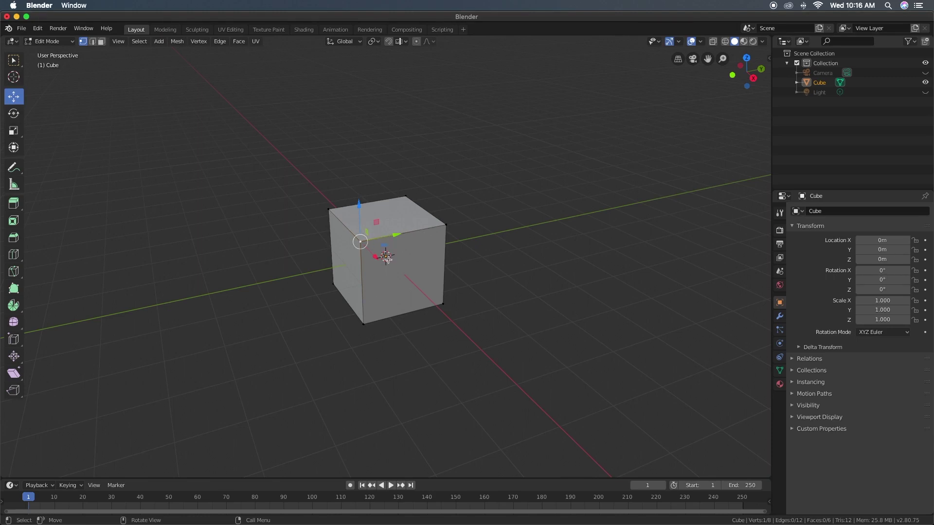
{"action": "left_click_drag", "start_coordinate": [375, 257], "coordinate": [374, 257]}
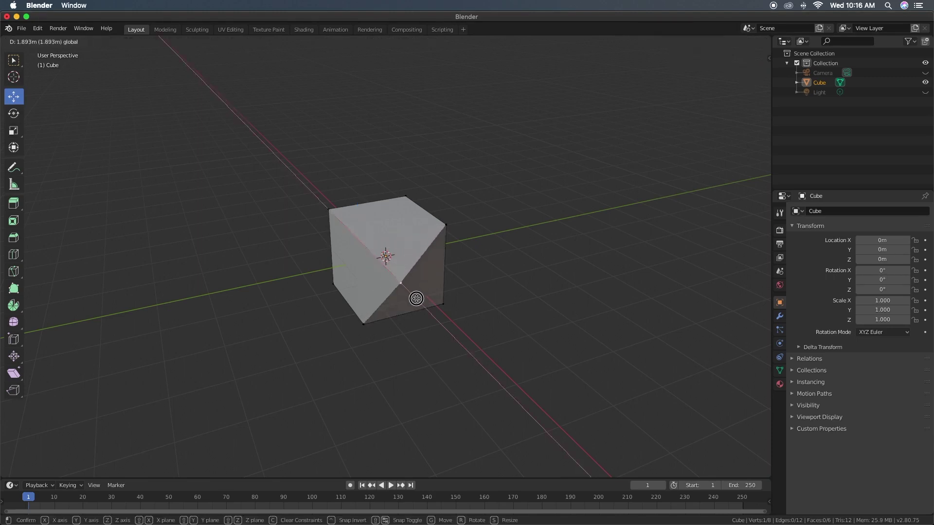
{"action": "left_click", "coordinate": [412, 297]}
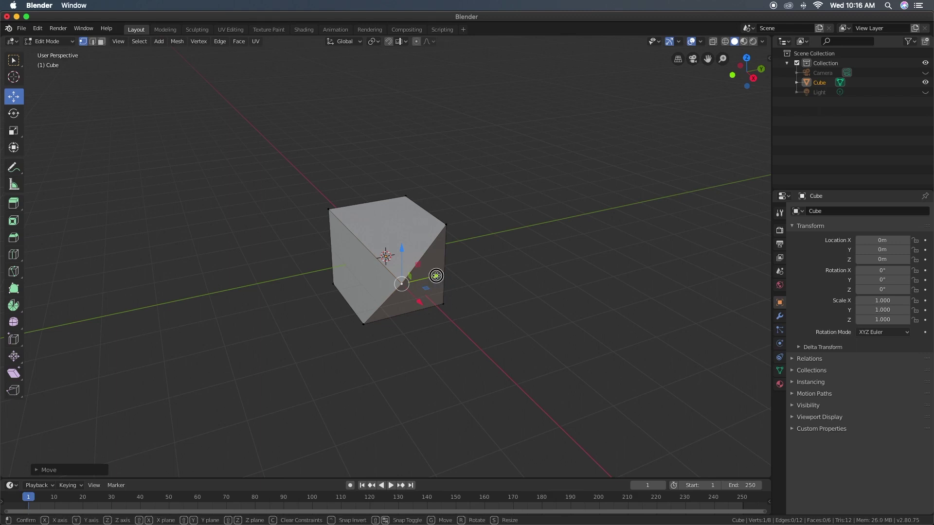
{"action": "mouse_move", "coordinate": [436, 275]}
{"action": "left_mouse_down"}
{"action": "mouse_move", "coordinate": [364, 262]}
{"action": "mouse_move", "coordinate": [365, 196]}
{"action": "mouse_move", "coordinate": [375, 190]}
{"action": "left_mouse_up"}
{"action": "mouse_move", "coordinate": [351, 220]}
{"action": "left_mouse_down"}
{"action": "mouse_move", "coordinate": [404, 260]}
{"action": "mouse_move", "coordinate": [417, 259]}
{"action": "mouse_move", "coordinate": [359, 281]}
{"action": "left_mouse_up"}
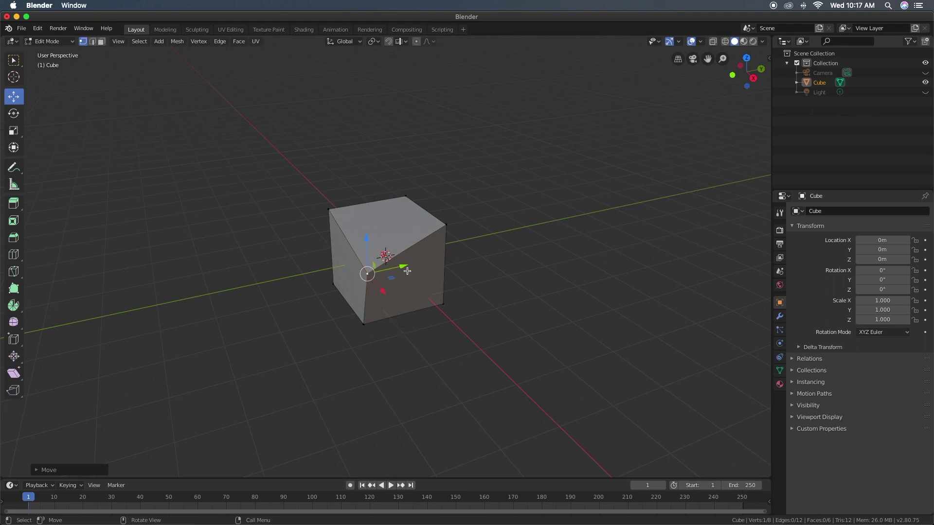
Select the bottom front vertex and move it along Z, Y and X.
{"action": "left_click", "coordinate": [364, 324]}
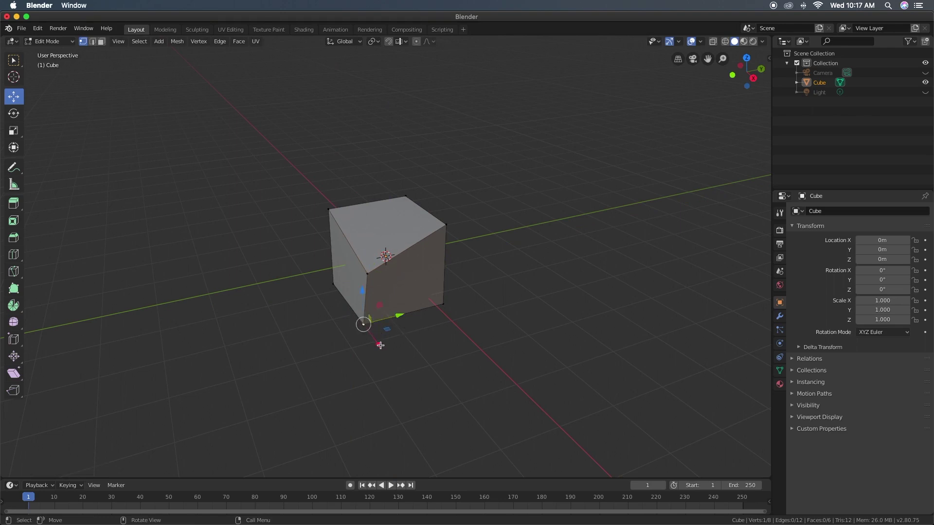
{"action": "left_click_drag", "start_coordinate": [369, 328], "coordinate": [400, 347]}
{"action": "mouse_move", "coordinate": [379, 315]}
{"action": "left_mouse_down"}
{"action": "mouse_move", "coordinate": [379, 275]}
{"action": "mouse_move", "coordinate": [380, 303]}
{"action": "left_mouse_up"}
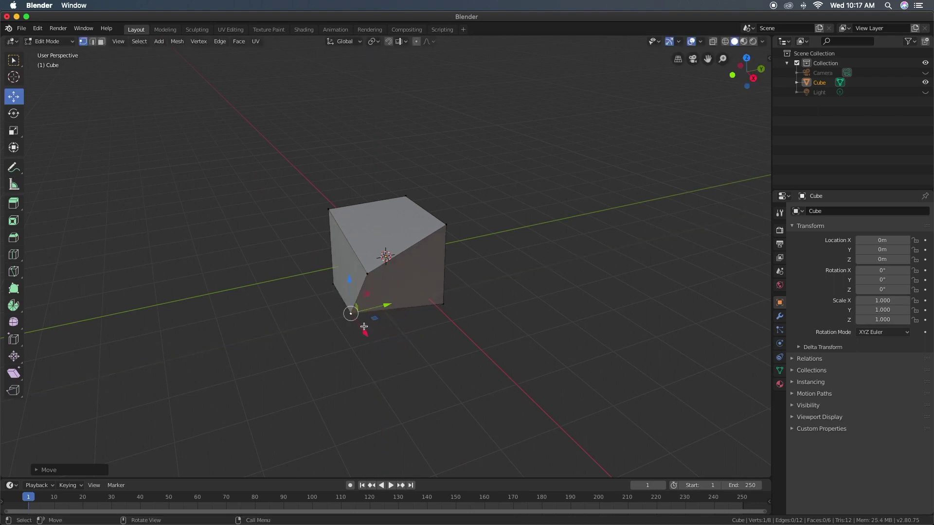
{"action": "left_click_drag", "start_coordinate": [363, 334], "coordinate": [368, 343]}
{"action": "left_click_drag", "start_coordinate": [356, 295], "coordinate": [371, 274]}
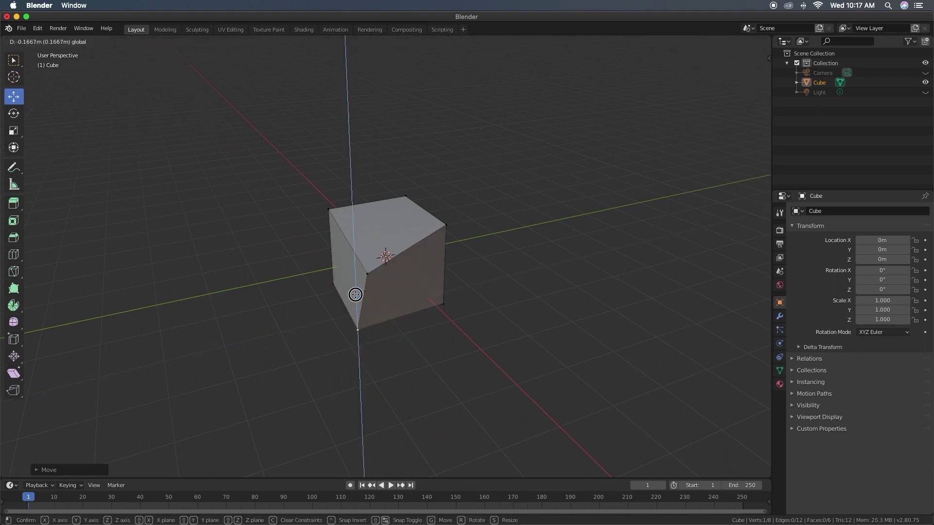
Clear the vertex selection and select only the cube's right corner vertex.
{"action": "left_click", "coordinate": [368, 272]}
{"action": "left_click", "coordinate": [326, 208]}
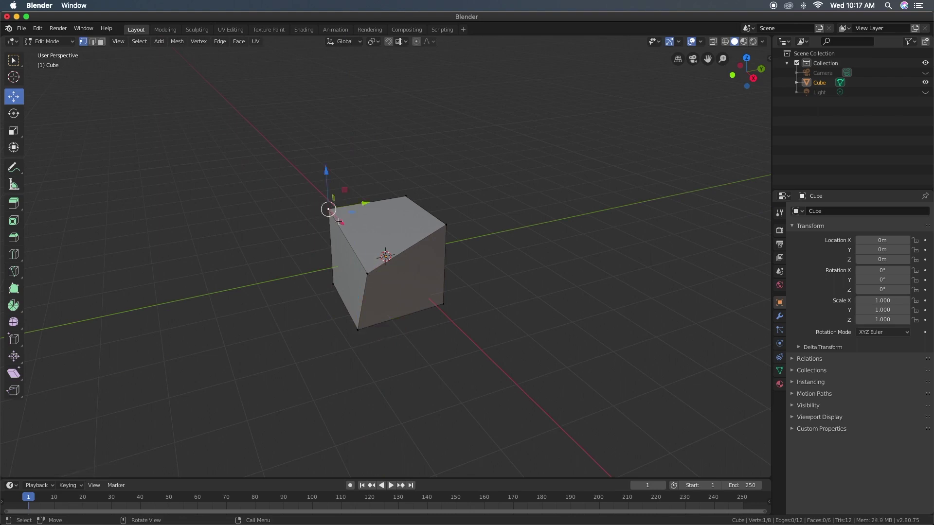
{"action": "left_click", "coordinate": [414, 250]}
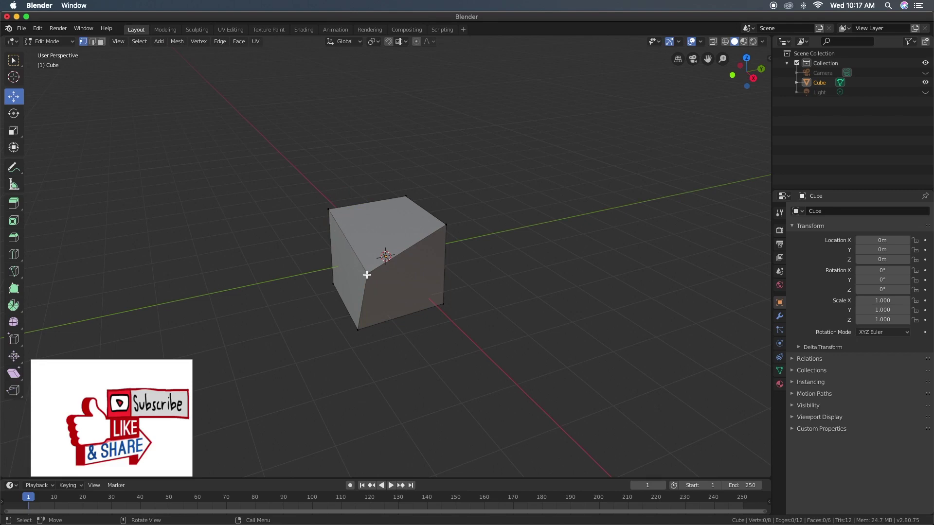
{"action": "left_click", "coordinate": [446, 224]}
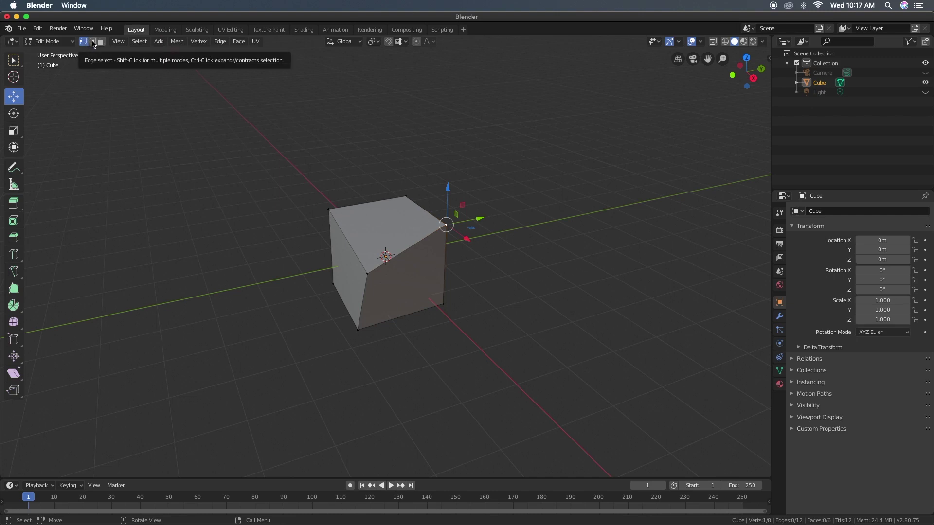
In Edge select mode, select the cube's front diagonal edge.
{"action": "left_click", "coordinate": [93, 42]}
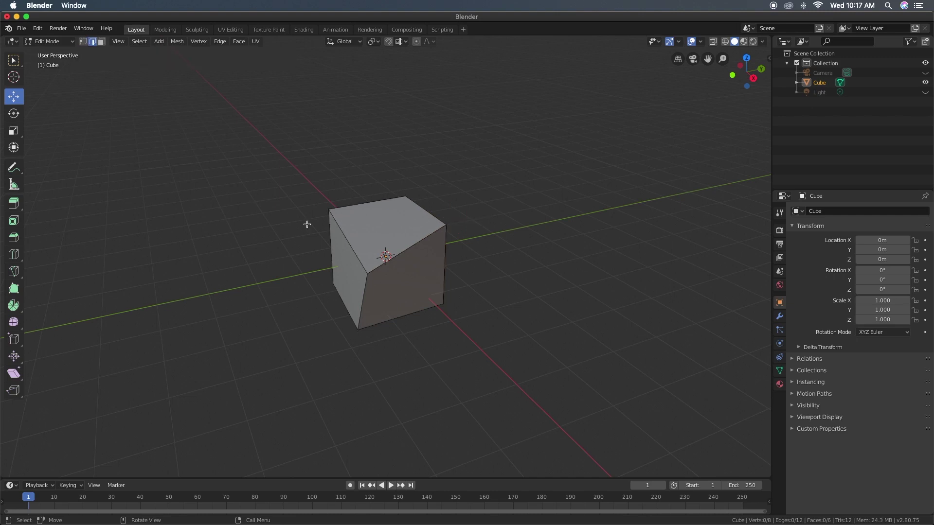
{"action": "left_click", "coordinate": [409, 249]}
{"action": "left_click", "coordinate": [433, 214]}
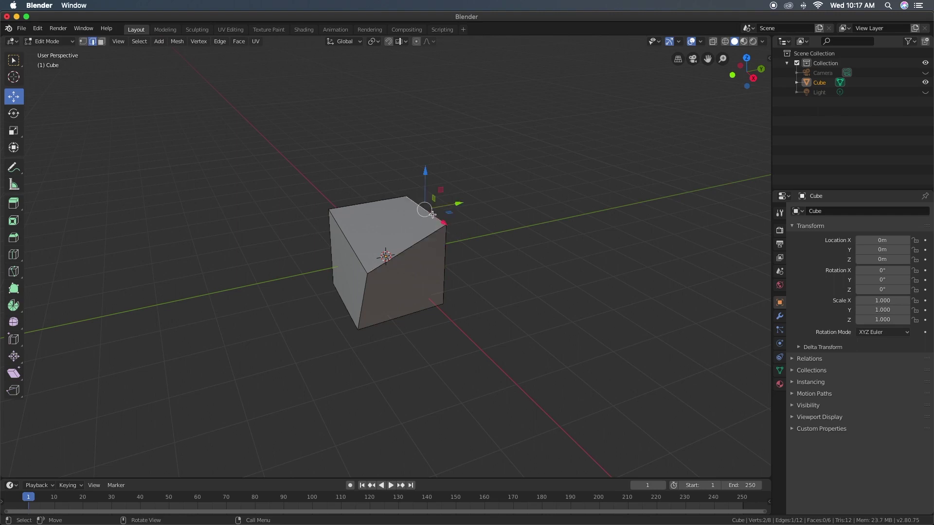
{"action": "left_click", "coordinate": [352, 244]}
{"action": "left_click", "coordinate": [372, 202]}
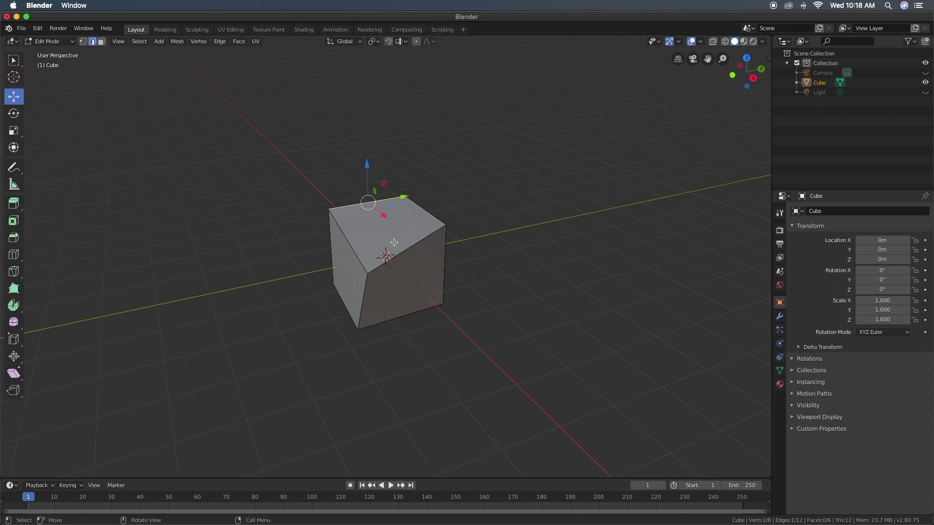
{"action": "left_click", "coordinate": [400, 252]}
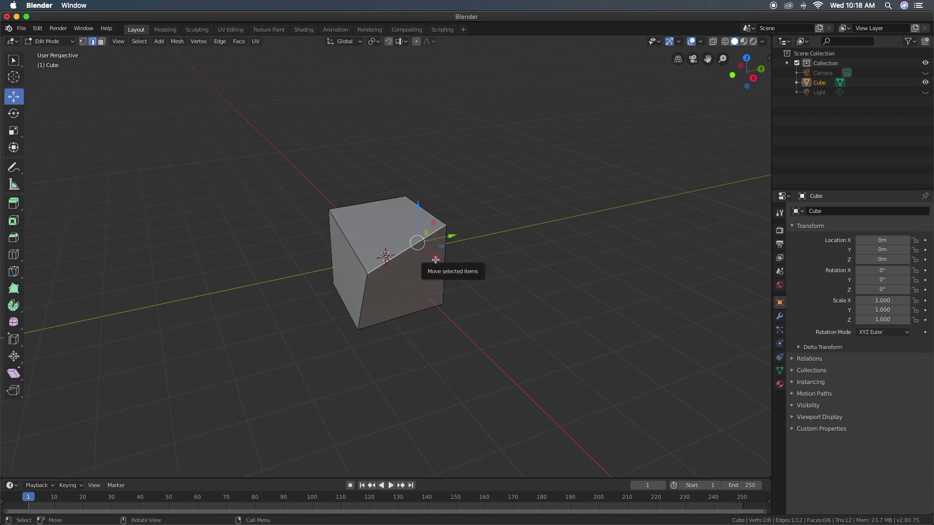
Shift the edge along X, tilt it around Y, and scale it along Y and Z.
{"action": "left_click_drag", "start_coordinate": [437, 257], "coordinate": [439, 282]}
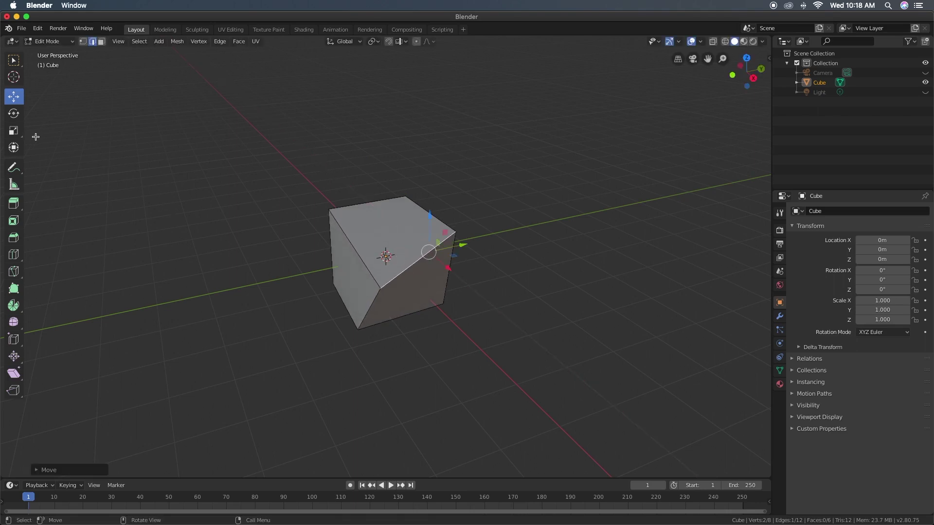
{"action": "left_click", "coordinate": [16, 114]}
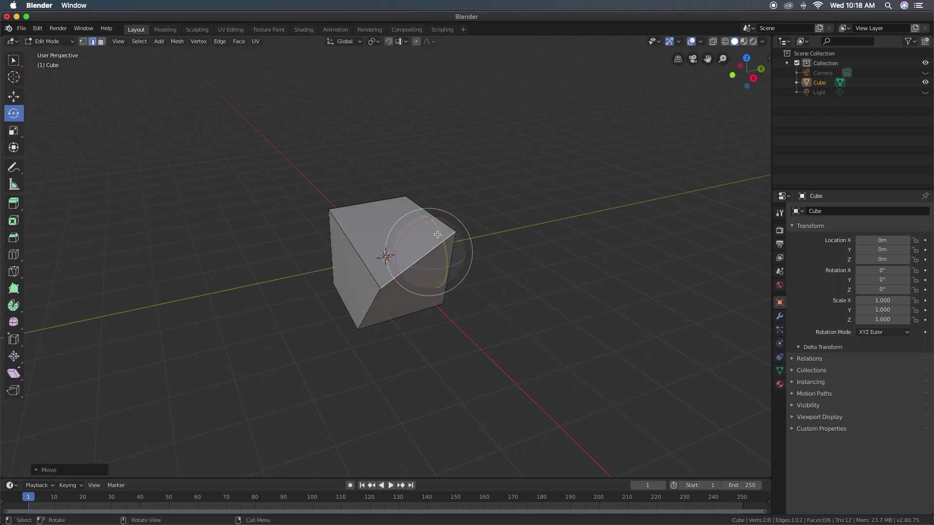
{"action": "mouse_move", "coordinate": [436, 229]}
{"action": "left_mouse_down"}
{"action": "mouse_move", "coordinate": [438, 238]}
{"action": "mouse_move", "coordinate": [428, 224]}
{"action": "left_mouse_up"}
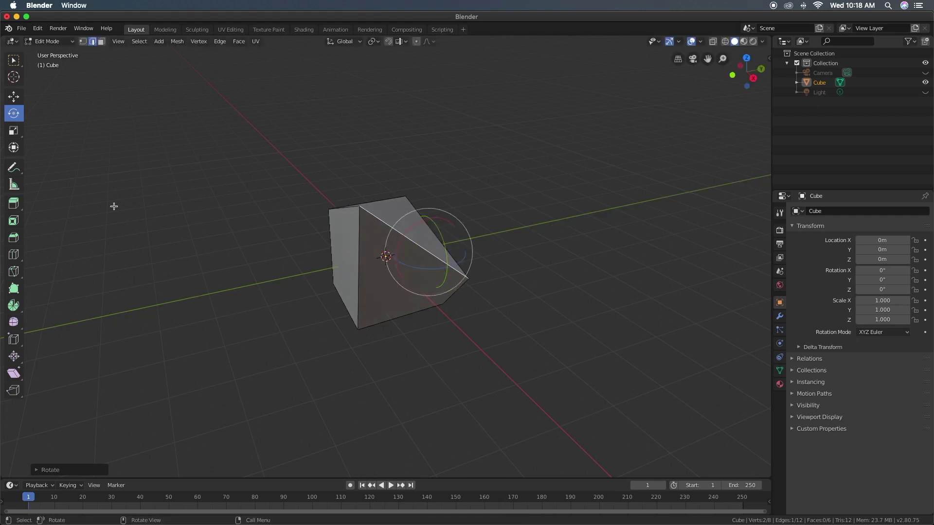
{"action": "left_click", "coordinate": [14, 130]}
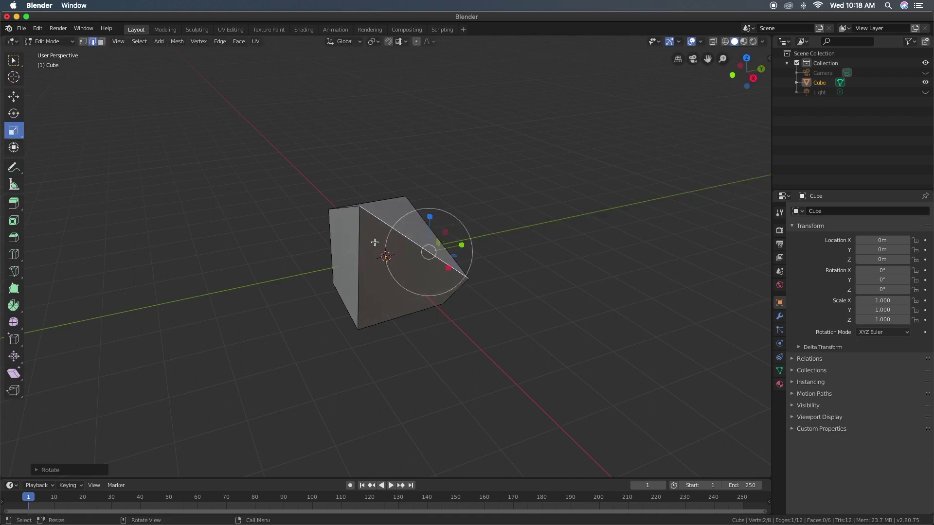
{"action": "left_click_drag", "start_coordinate": [467, 246], "coordinate": [440, 246]}
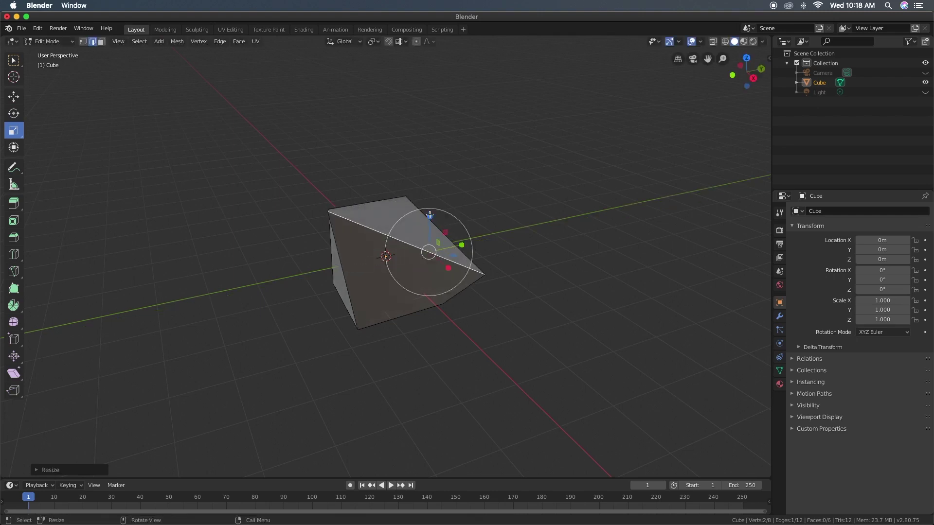
{"action": "mouse_move", "coordinate": [428, 215]}
{"action": "left_mouse_down"}
{"action": "mouse_move", "coordinate": [430, 240]}
{"action": "mouse_move", "coordinate": [449, 265]}
{"action": "left_mouse_up"}
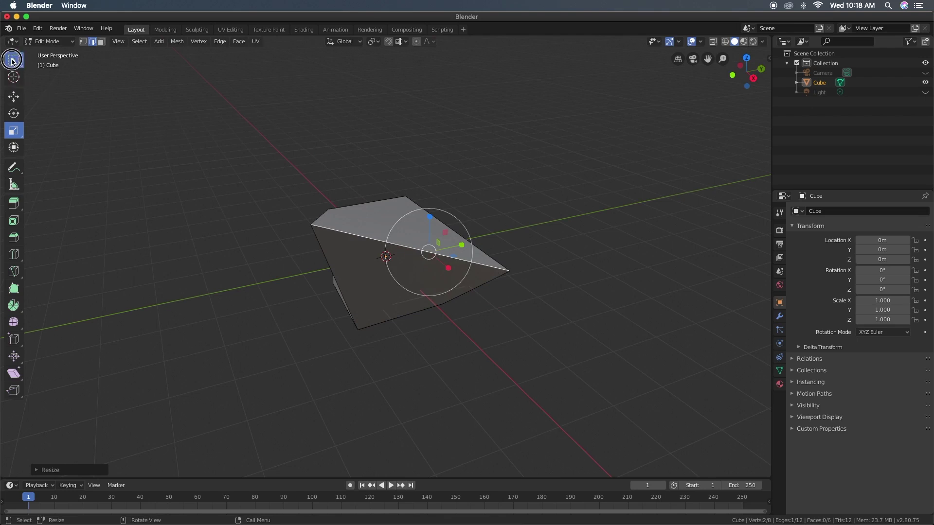
{"action": "left_click", "coordinate": [13, 60]}
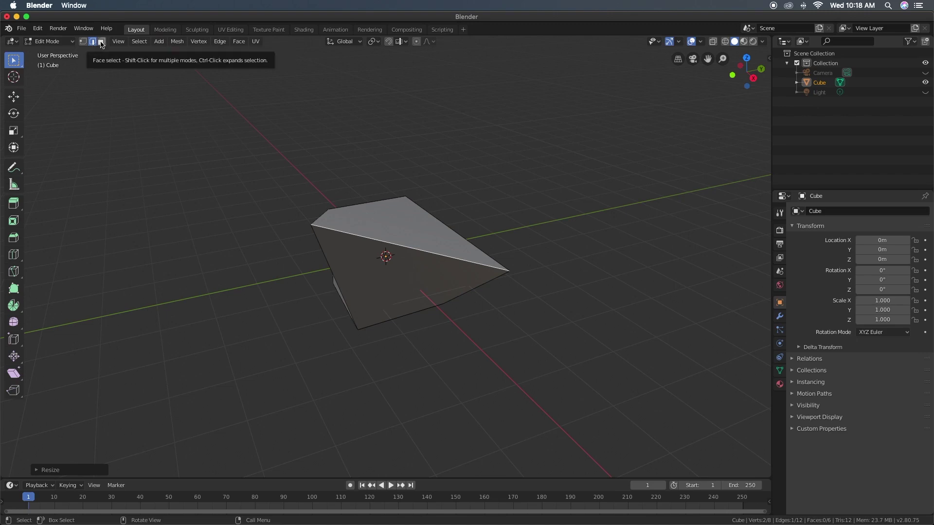
In Face select mode, select the mesh's top face.
{"action": "left_click", "coordinate": [101, 41]}
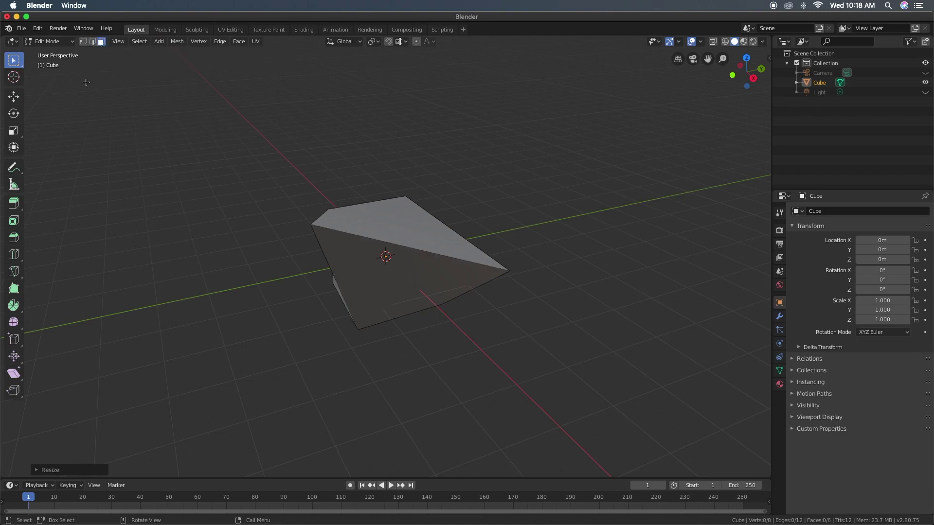
{"action": "left_click", "coordinate": [365, 225]}
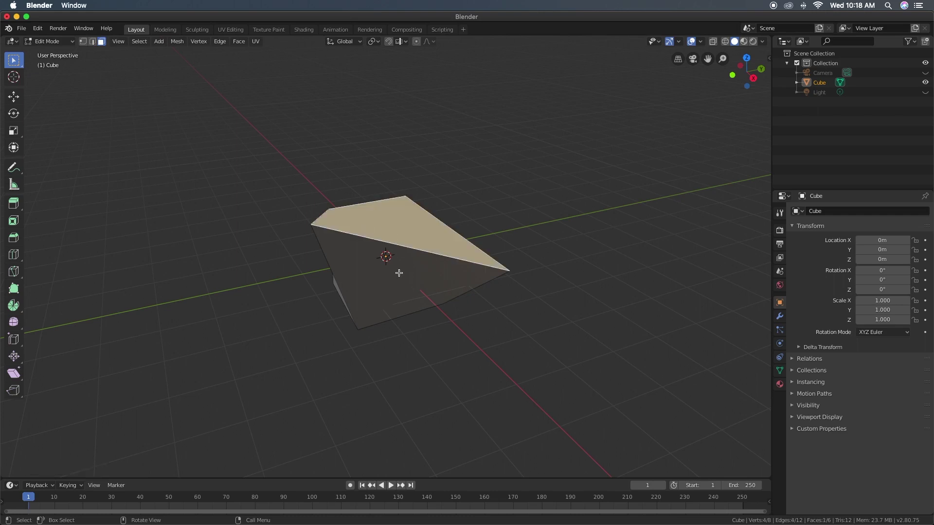
{"action": "left_click", "coordinate": [401, 282]}
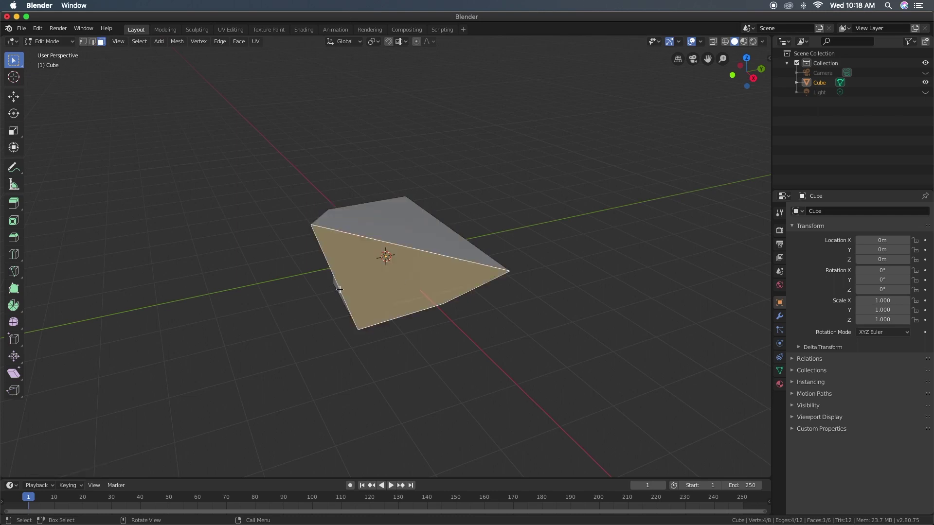
{"action": "middle_click_drag", "start_coordinate": [339, 290], "coordinate": [345, 271]}
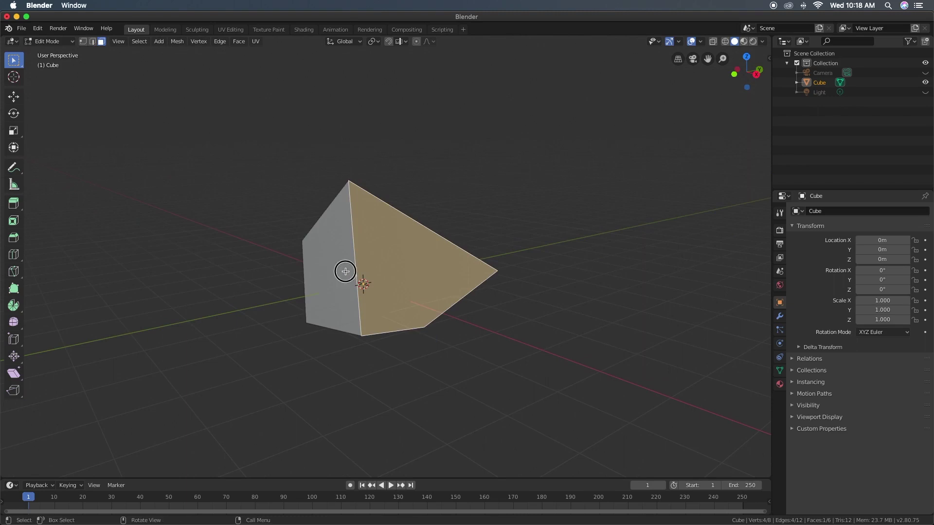
{"action": "left_click", "coordinate": [346, 271]}
{"action": "middle_click_drag", "start_coordinate": [392, 273], "coordinate": [371, 294]}
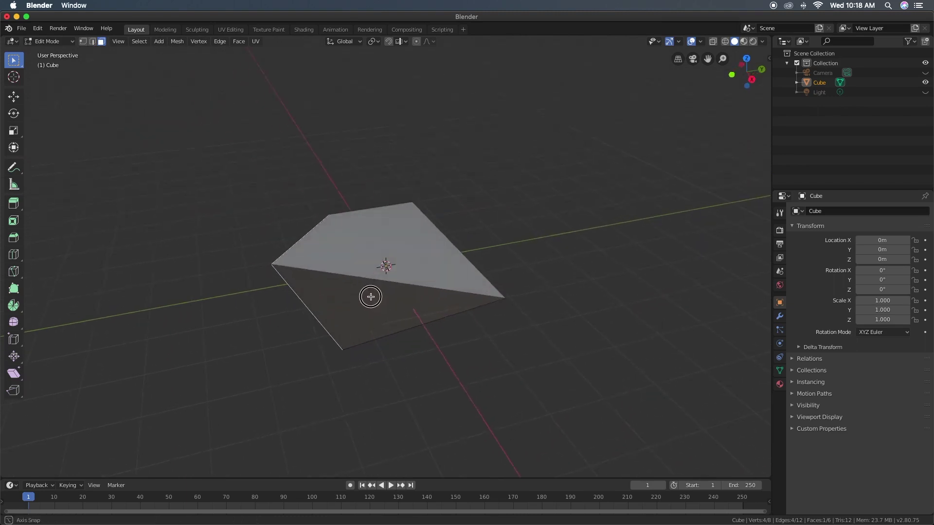
{"action": "left_click", "coordinate": [394, 266]}
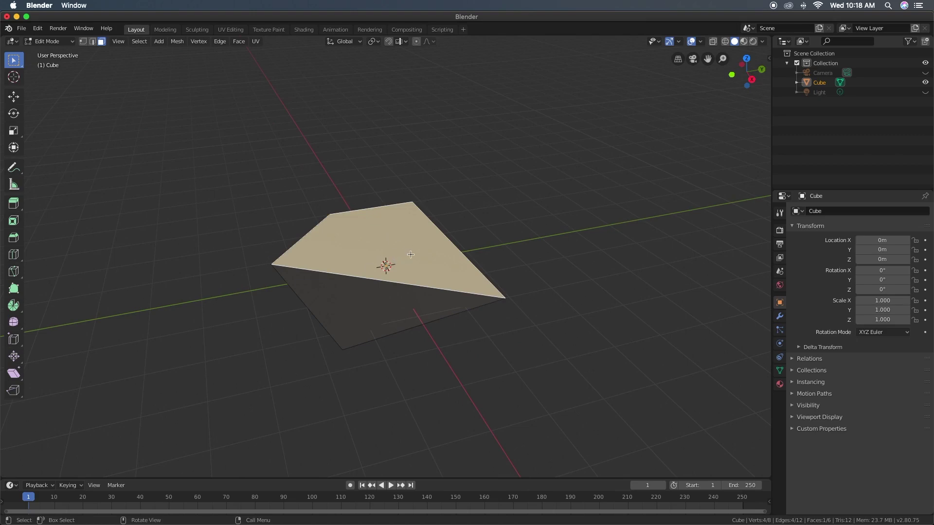
Raise the top face along Z, slide it along Y, and rotate it around Z.
{"action": "left_click", "coordinate": [15, 98]}
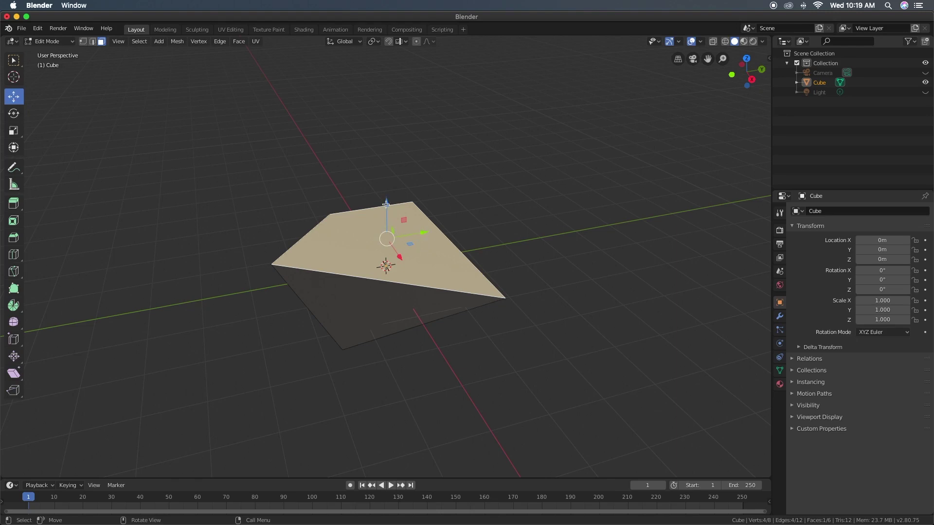
{"action": "left_click_drag", "start_coordinate": [386, 205], "coordinate": [395, 185]}
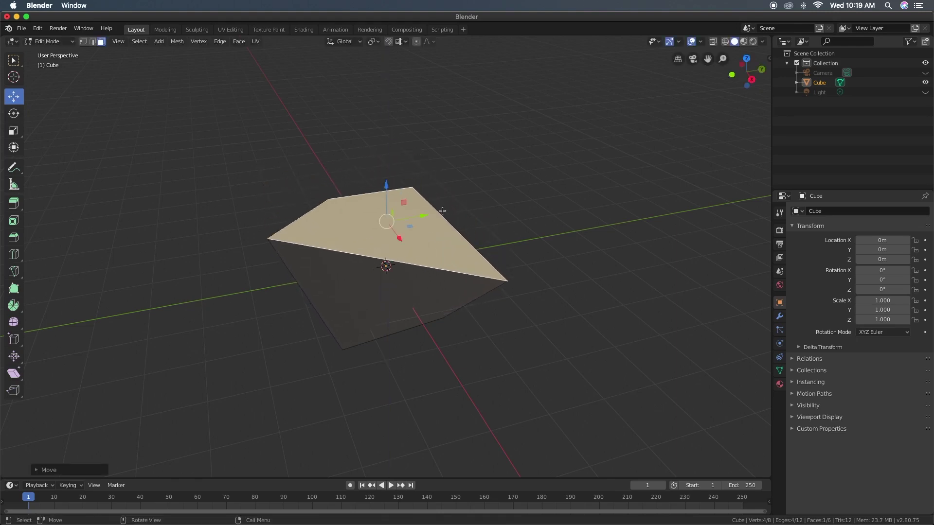
{"action": "left_click_drag", "start_coordinate": [424, 215], "coordinate": [467, 223]}
{"action": "left_click", "coordinate": [14, 113]}
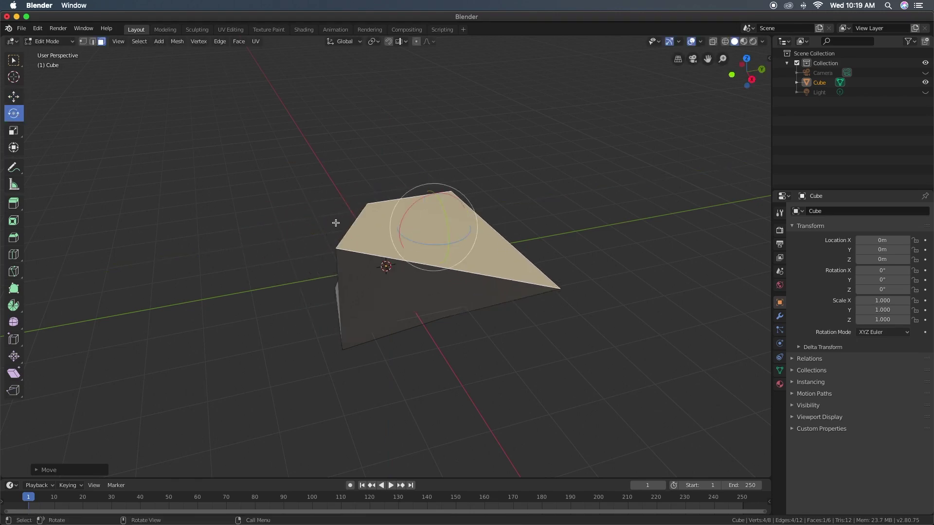
{"action": "left_click_drag", "start_coordinate": [442, 204], "coordinate": [439, 198]}
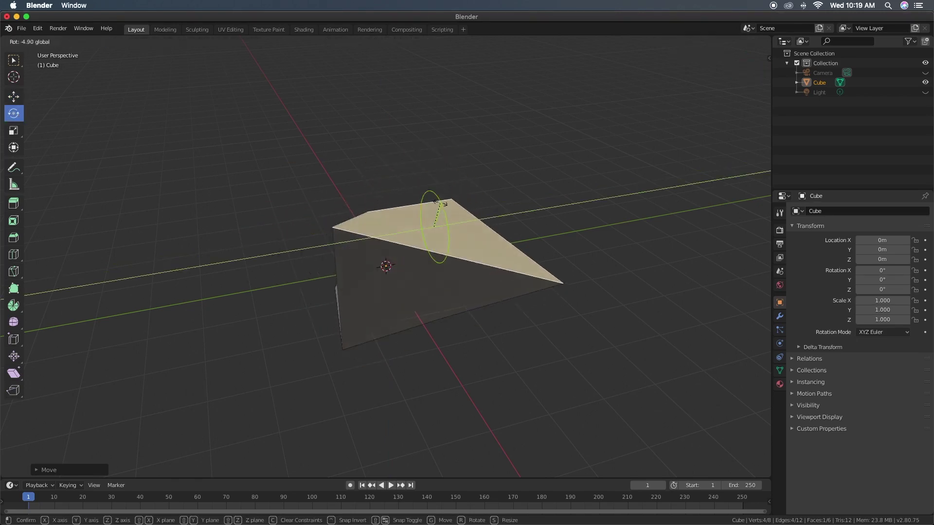
{"action": "key", "text": "r"}
{"action": "key", "text": "z"}
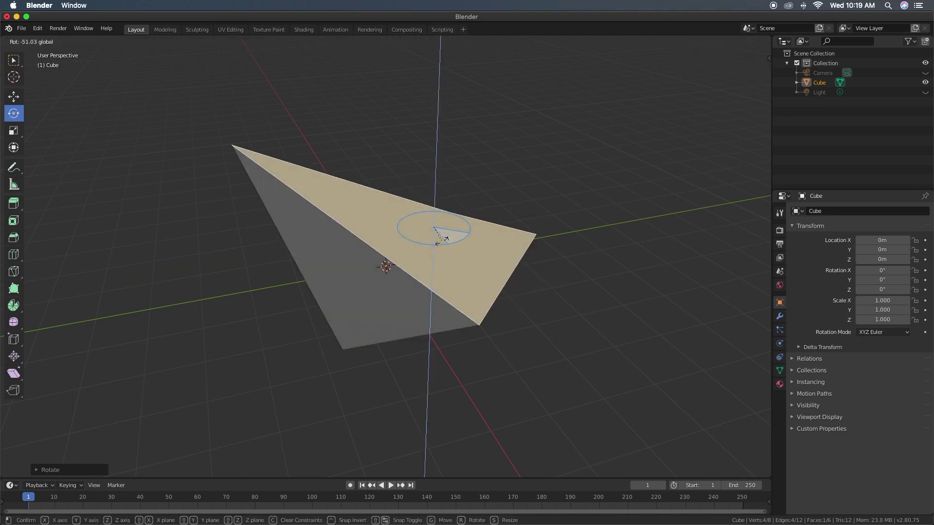
{"action": "left_click", "coordinate": [468, 238]}
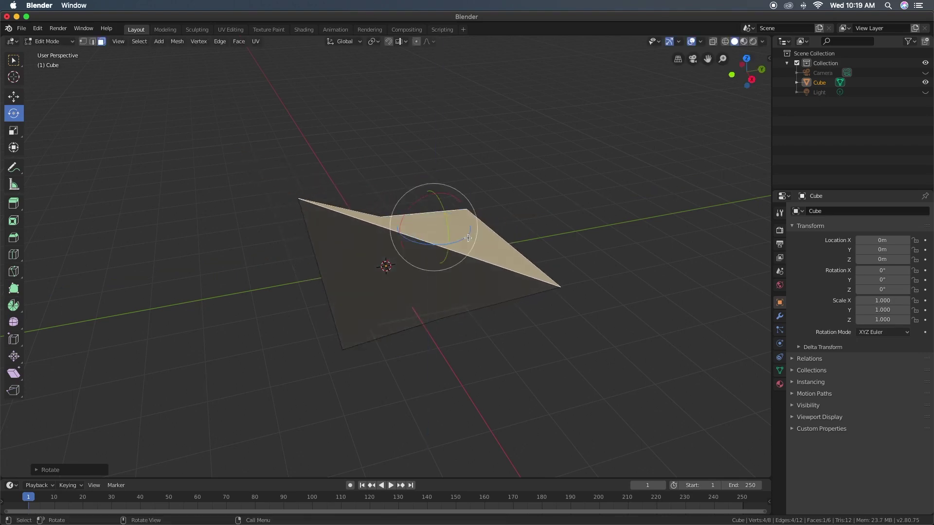
Scale the top face up about 2.5 times, then down slightly.
{"action": "left_click", "coordinate": [14, 131]}
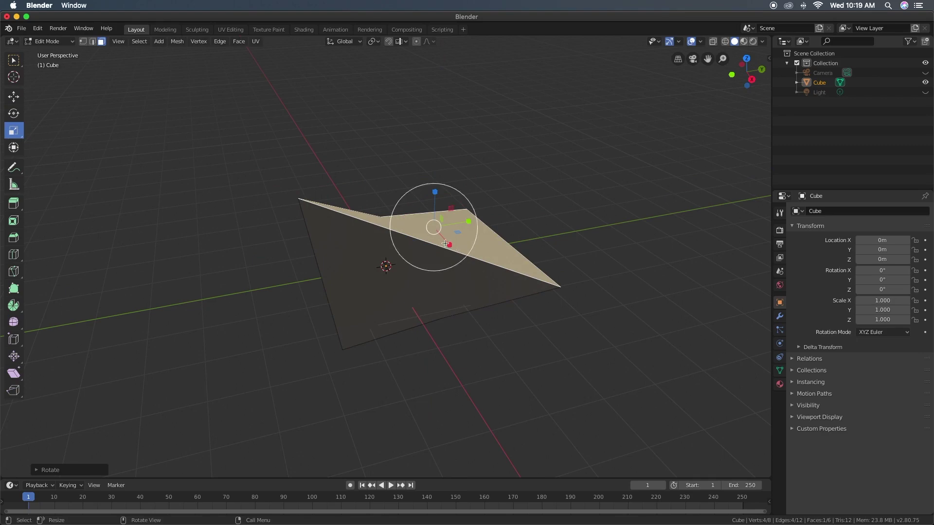
{"action": "key", "text": "s"}
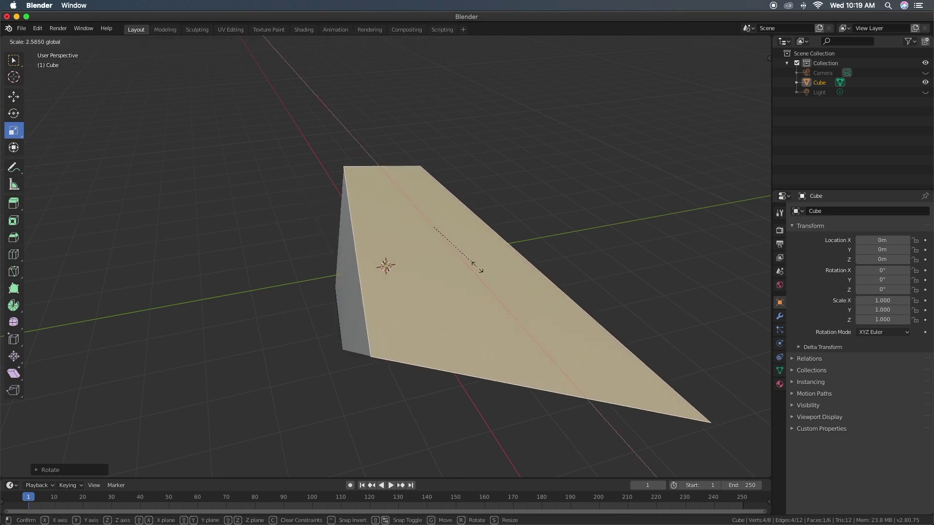
{"action": "left_click", "coordinate": [477, 267]}
{"action": "key", "text": "s"}
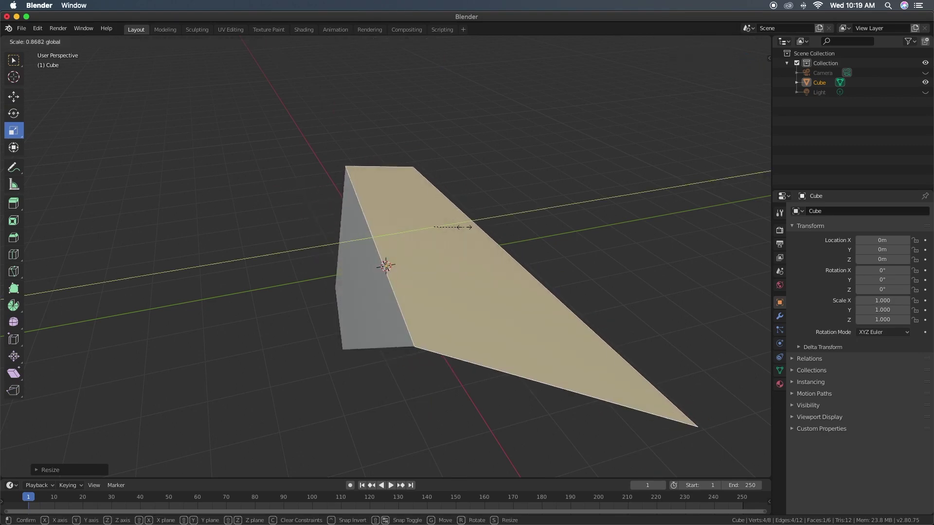
{"action": "left_click", "coordinate": [460, 226]}
Select the slab's top corner vertex, rotate it around Y and scale it along X.
{"action": "left_click", "coordinate": [85, 42]}
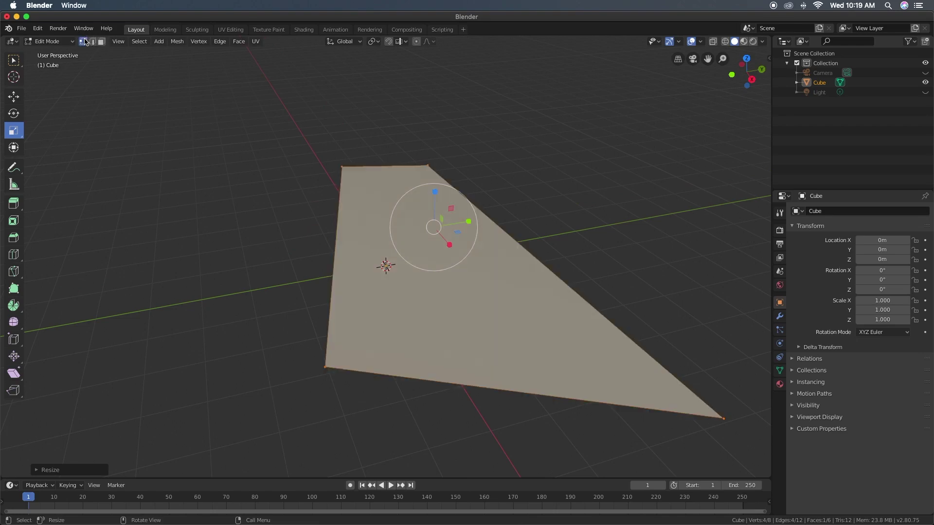
{"action": "left_click", "coordinate": [343, 166]}
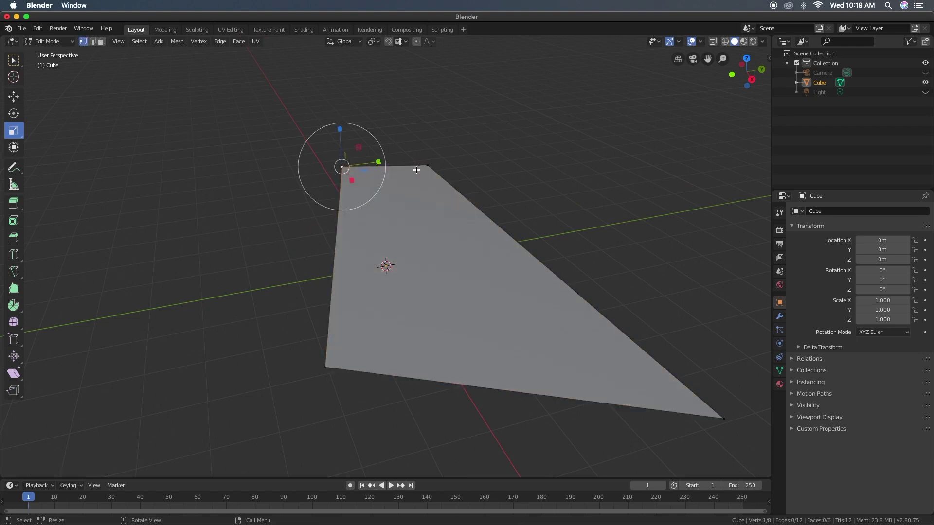
{"action": "left_click", "coordinate": [428, 166]}
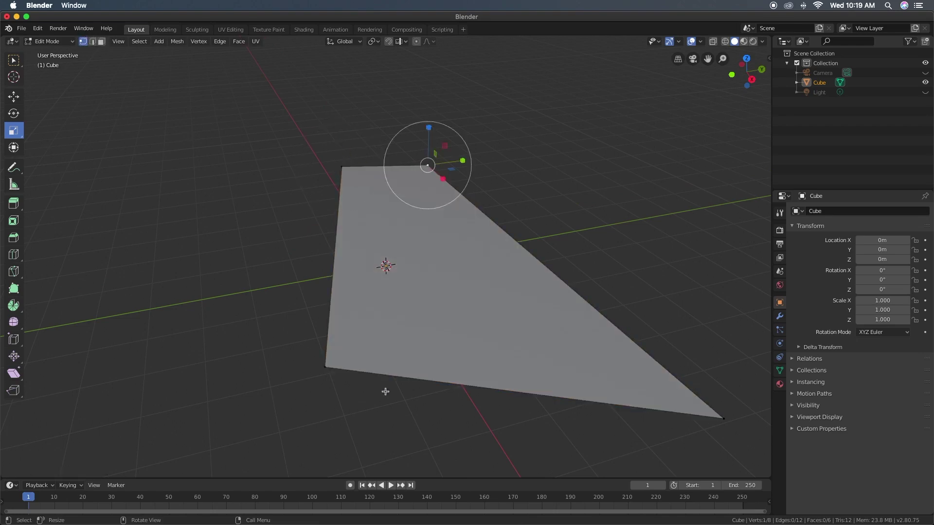
{"action": "left_click", "coordinate": [325, 365]}
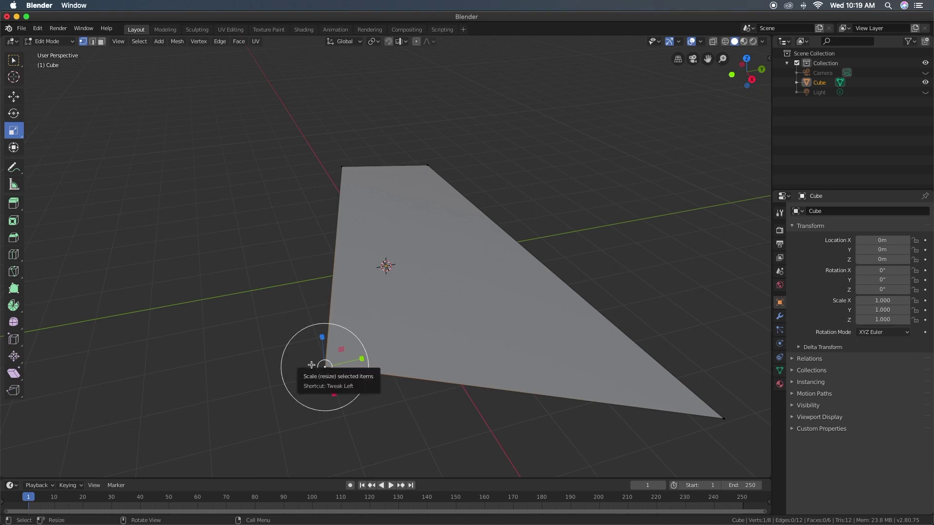
{"action": "left_click", "coordinate": [428, 165]}
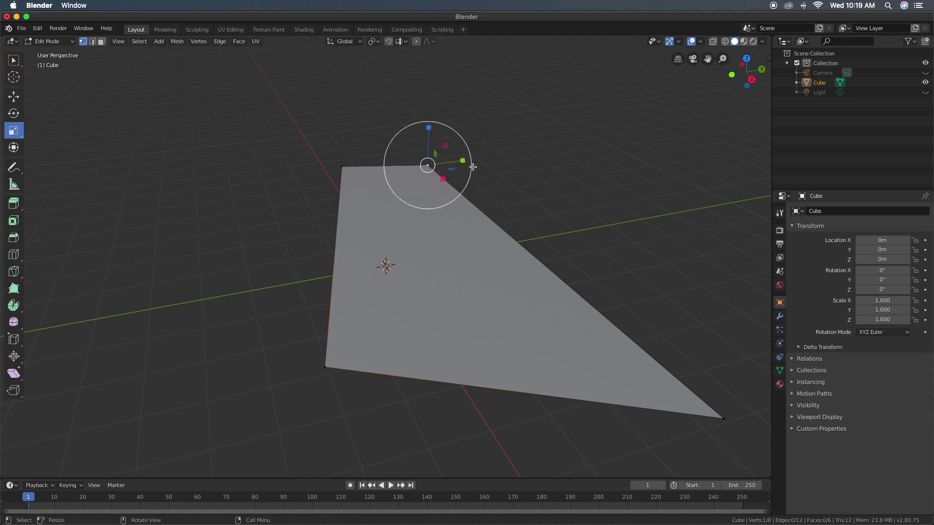
{"action": "left_click", "coordinate": [14, 114]}
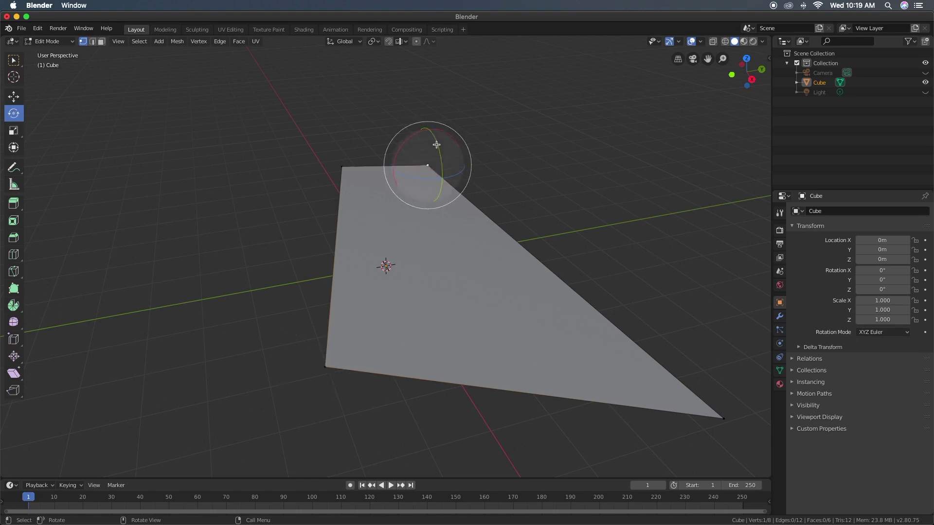
{"action": "left_click_drag", "start_coordinate": [437, 144], "coordinate": [438, 142]}
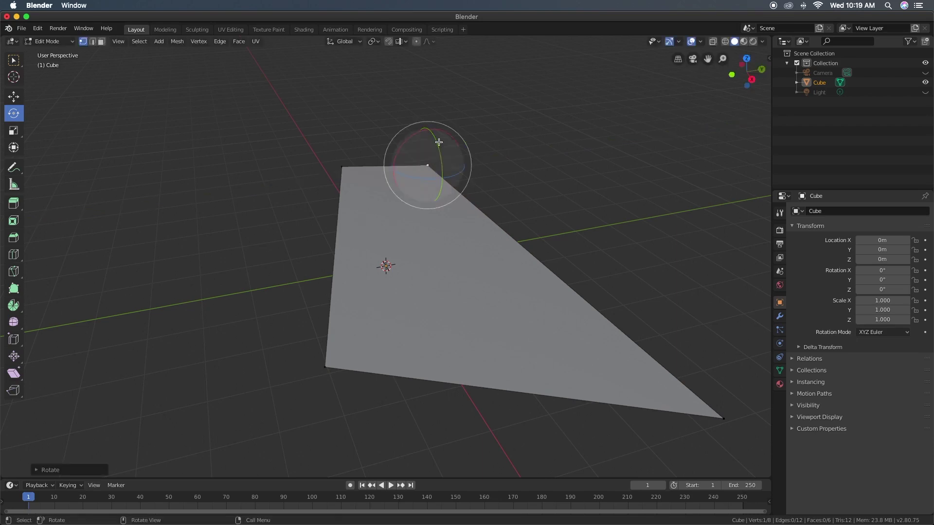
{"action": "left_click", "coordinate": [14, 134]}
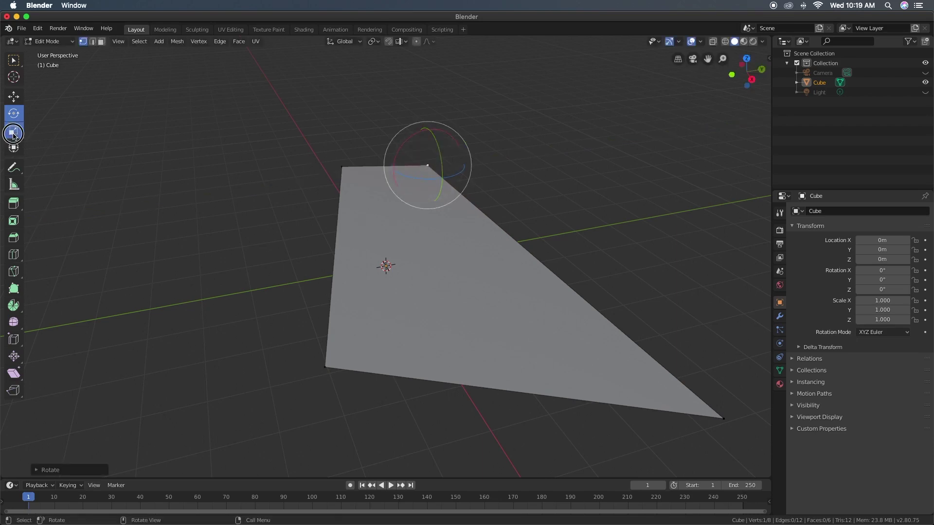
{"action": "left_click_drag", "start_coordinate": [440, 178], "coordinate": [454, 193]}
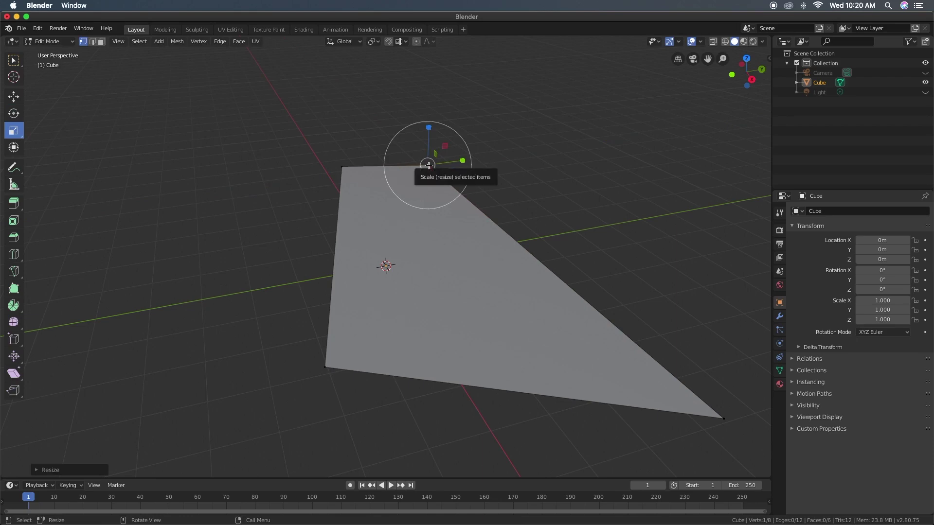
Lower, rotate and shorten the top edge, then select a whole face.
{"action": "left_click", "coordinate": [92, 41]}
{"action": "left_click", "coordinate": [370, 166]}
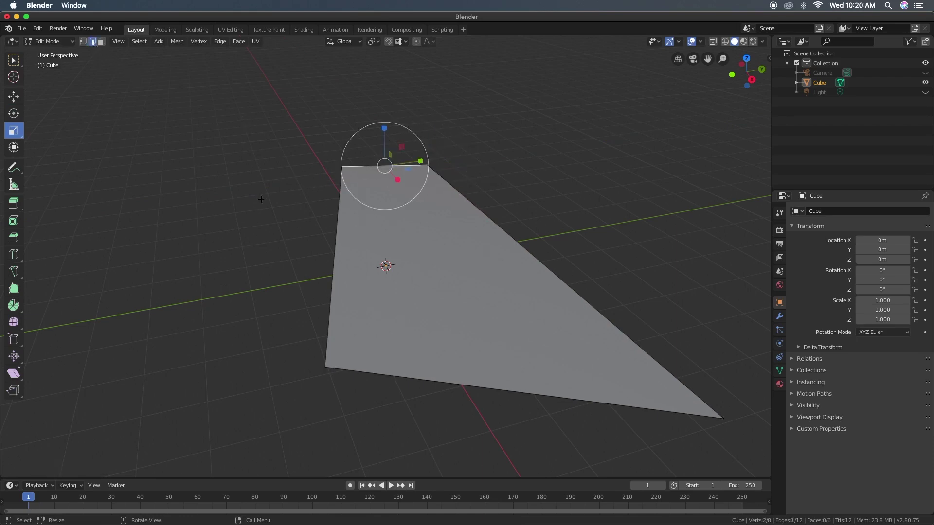
{"action": "left_click", "coordinate": [14, 96]}
{"action": "mouse_move", "coordinate": [384, 131]}
{"action": "left_mouse_down"}
{"action": "mouse_move", "coordinate": [383, 115]}
{"action": "mouse_move", "coordinate": [389, 150]}
{"action": "left_mouse_up"}
{"action": "left_click", "coordinate": [14, 113]}
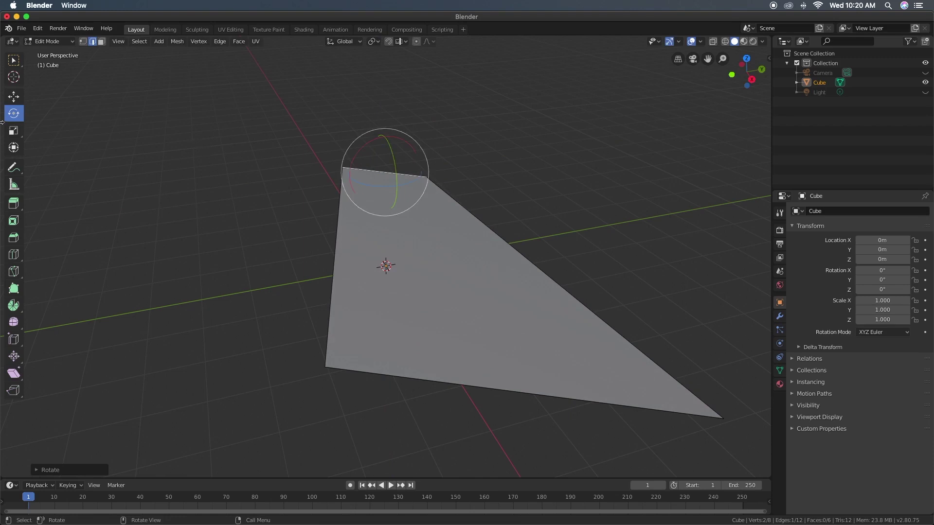
{"action": "left_click", "coordinate": [14, 131]}
{"action": "left_click_drag", "start_coordinate": [430, 171], "coordinate": [411, 170]}
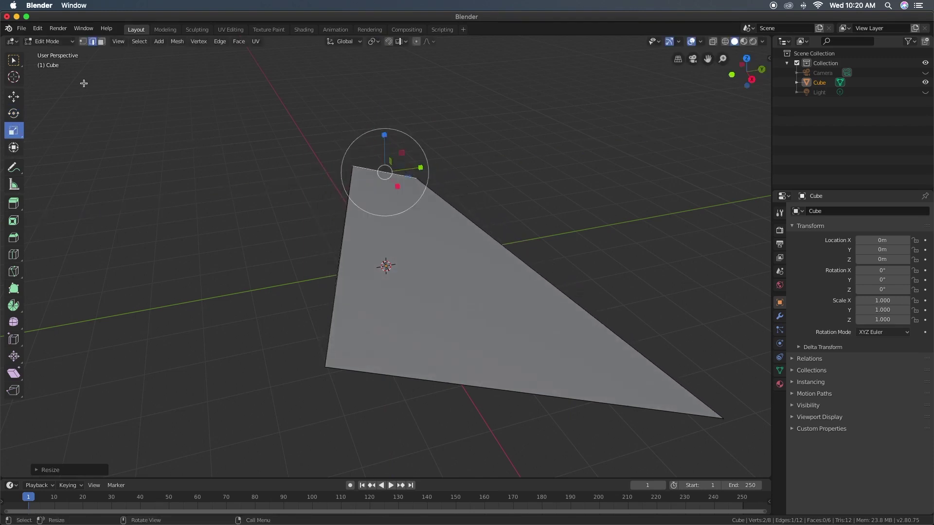
{"action": "left_click", "coordinate": [101, 43]}
{"action": "left_click", "coordinate": [475, 305]}
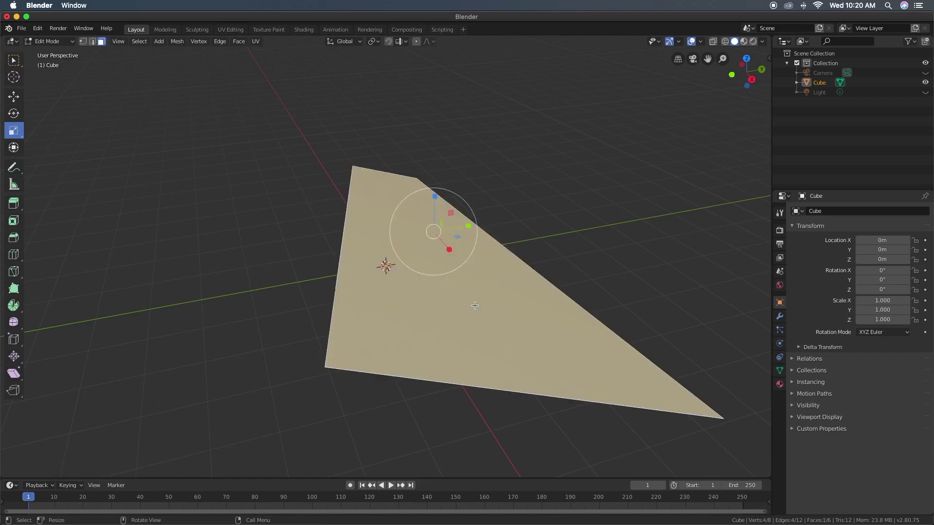
Move the face along Z and back, rotate it slightly, and shrink it toward its centre.
{"action": "left_click", "coordinate": [14, 97]}
{"action": "mouse_move", "coordinate": [435, 194]}
{"action": "left_mouse_down"}
{"action": "mouse_move", "coordinate": [438, 233]}
{"action": "mouse_move", "coordinate": [344, 248]}
{"action": "left_mouse_up"}
{"action": "left_click", "coordinate": [13, 113]}
{"action": "left_click", "coordinate": [14, 131]}
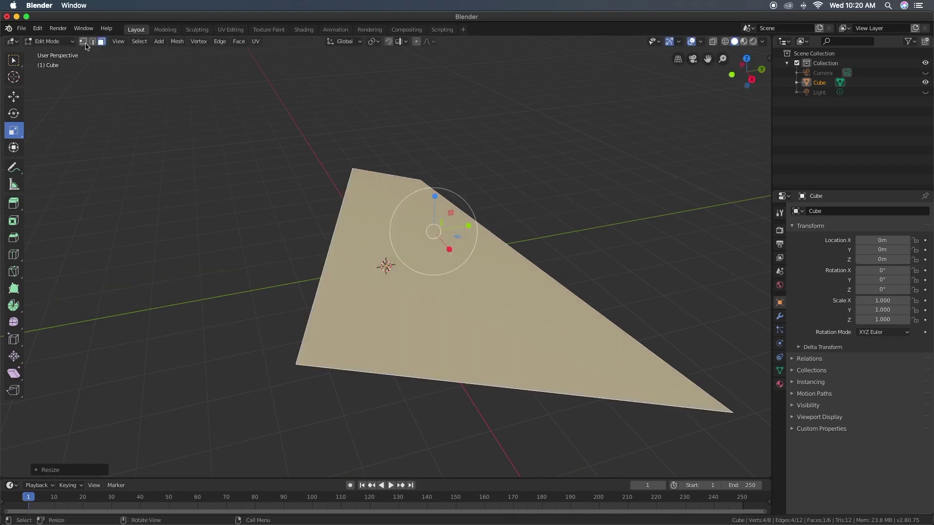
{"action": "left_click", "coordinate": [84, 43]}
{"action": "left_click", "coordinate": [93, 42]}
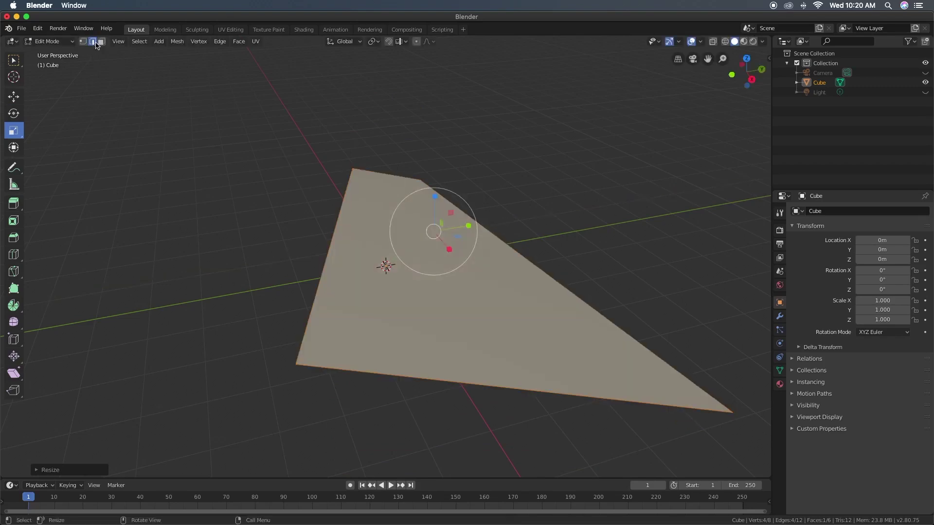
{"action": "left_click", "coordinate": [101, 42]}
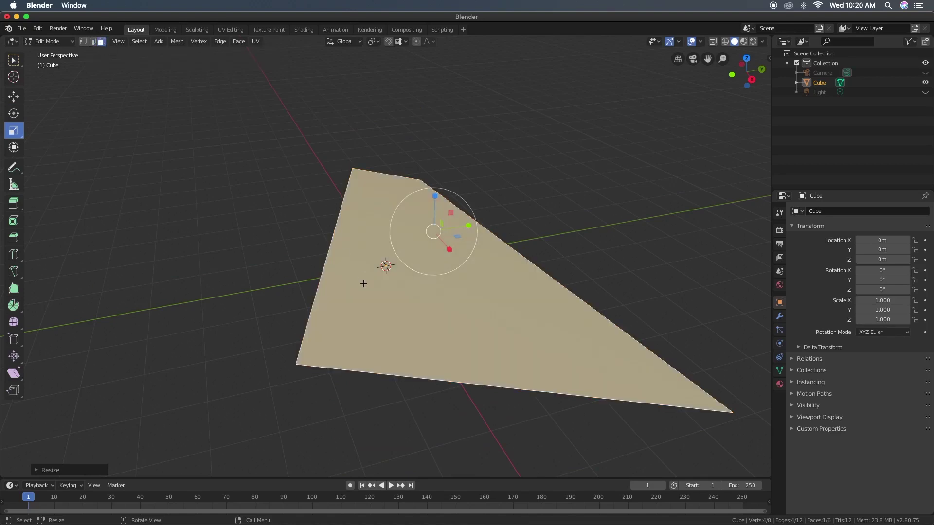
{"action": "left_click_drag", "start_coordinate": [363, 283], "coordinate": [360, 297]}
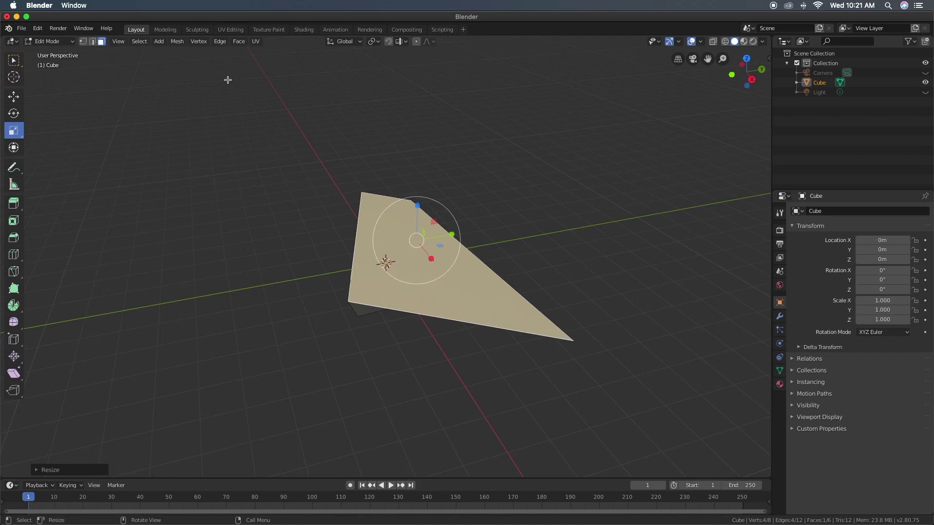
{"action": "left_click", "coordinate": [73, 42]}
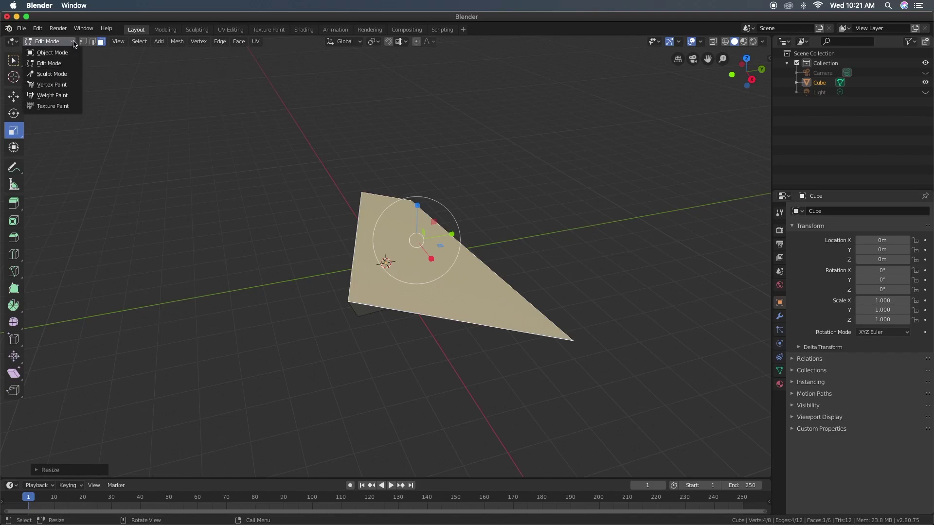
Switch to Object Mode, then back into Edit Mode using the mode menu and Tab.
{"action": "left_click", "coordinate": [71, 53]}
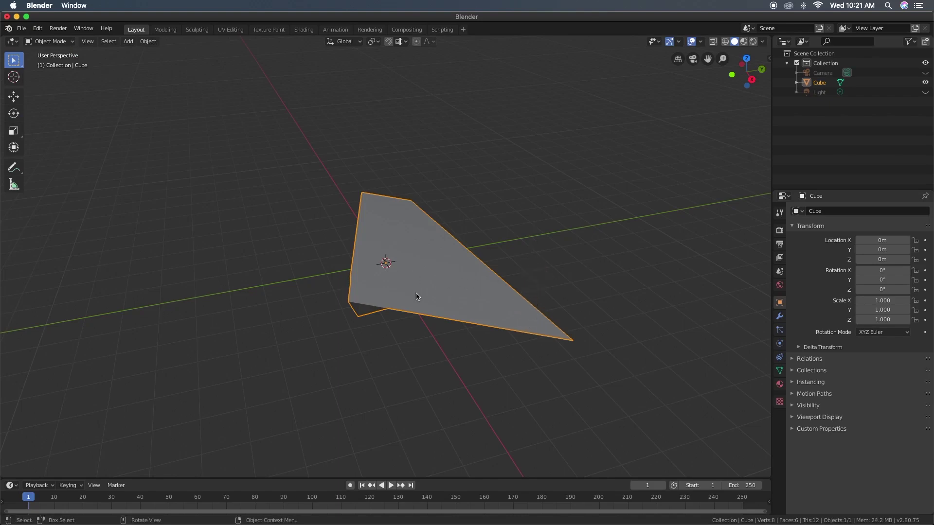
{"action": "left_click", "coordinate": [441, 337]}
{"action": "left_click", "coordinate": [48, 42]}
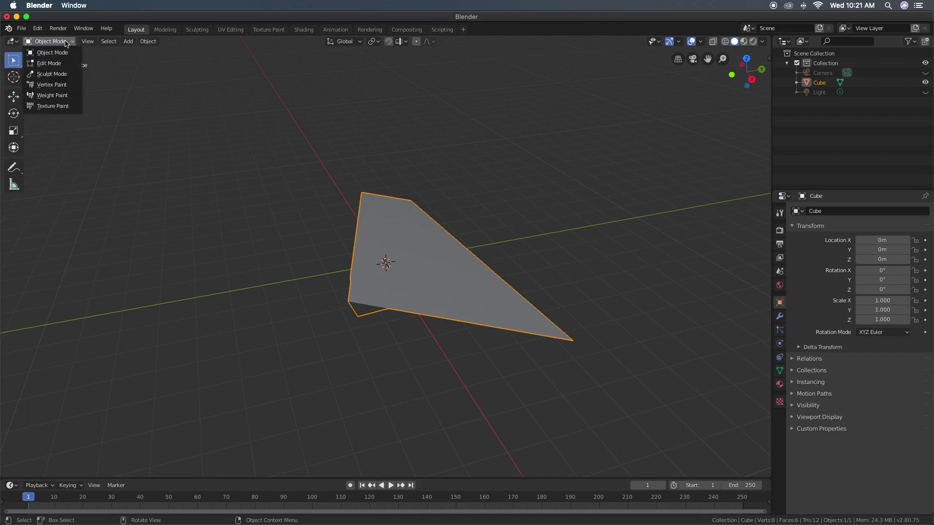
{"action": "left_click", "coordinate": [45, 61]}
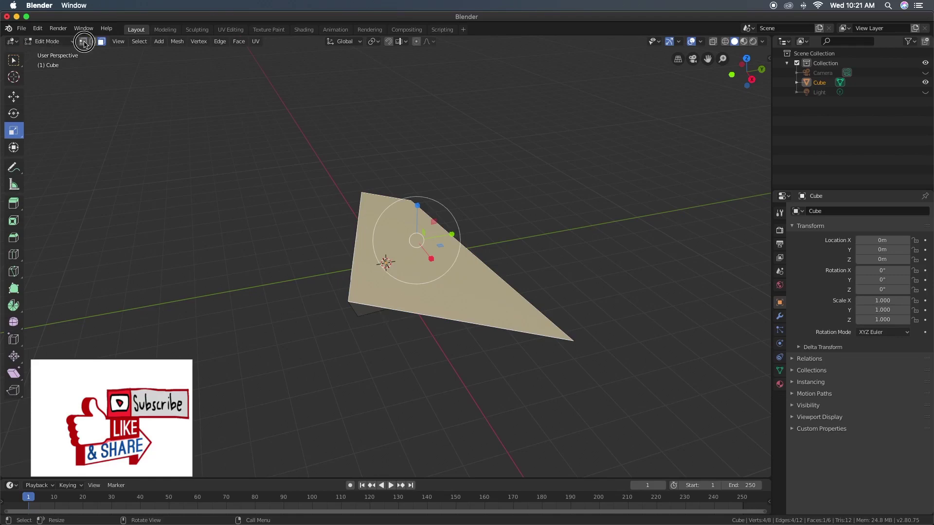
{"action": "key", "text": "Tab"}
{"action": "key", "text": "Tab"}
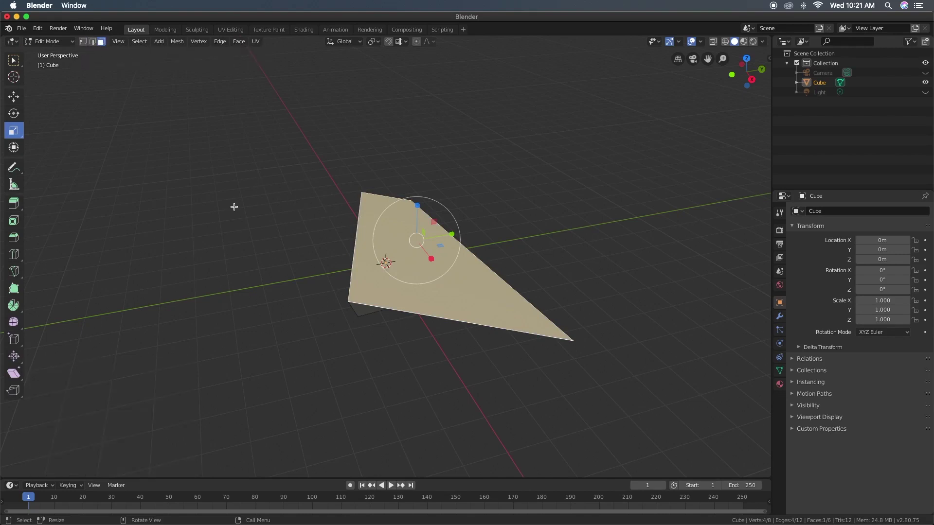
Try edge and vertex select, then return to Object Mode.
{"action": "left_click", "coordinate": [92, 42]}
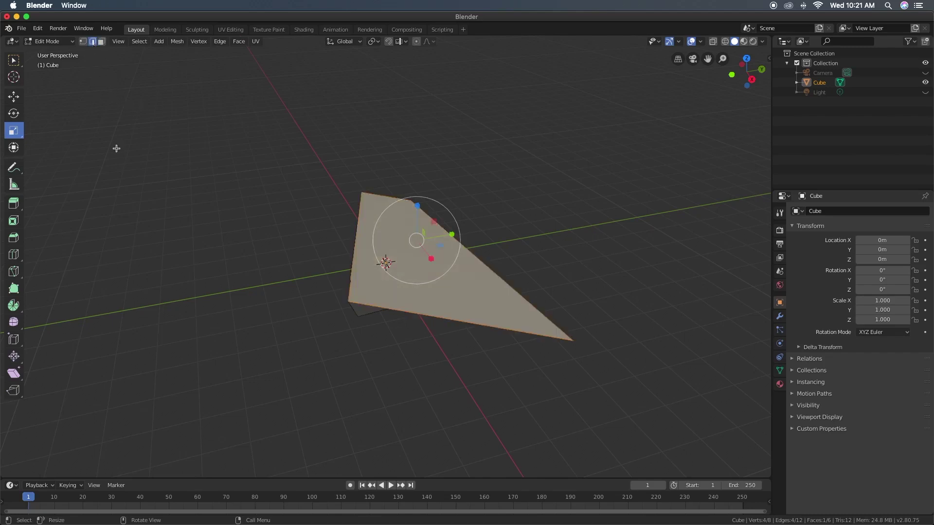
{"action": "left_click", "coordinate": [83, 42]}
{"action": "left_click", "coordinate": [65, 44]}
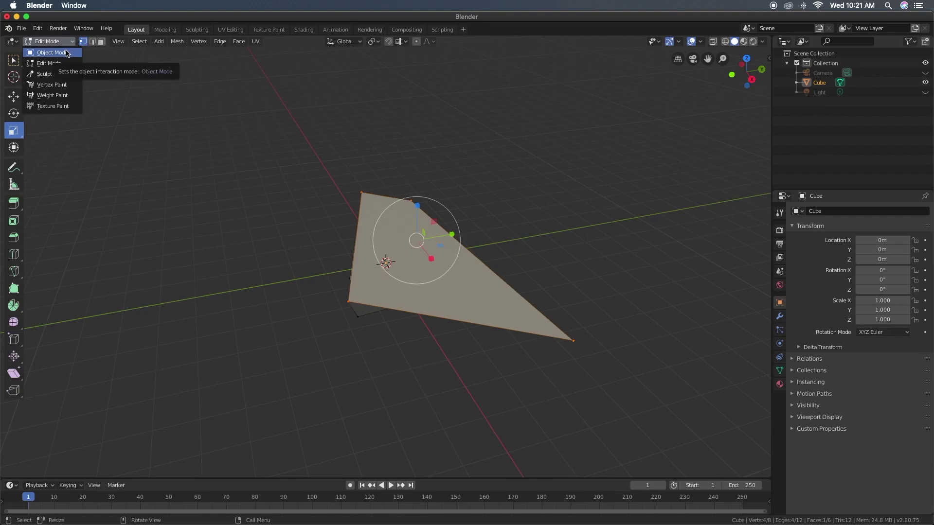
{"action": "left_click", "coordinate": [66, 53]}
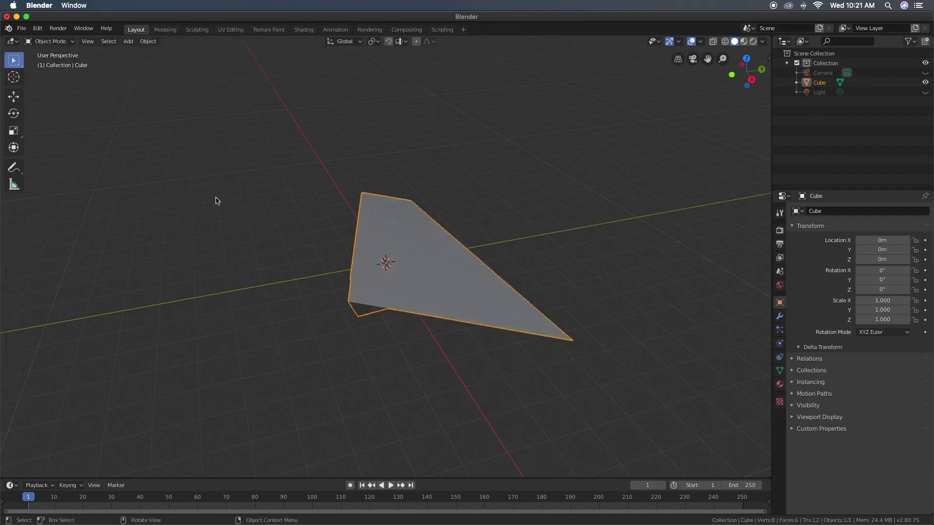
{"action": "left_click", "coordinate": [22, 29]}
{"action": "mouse_move", "coordinate": [33, 39]}
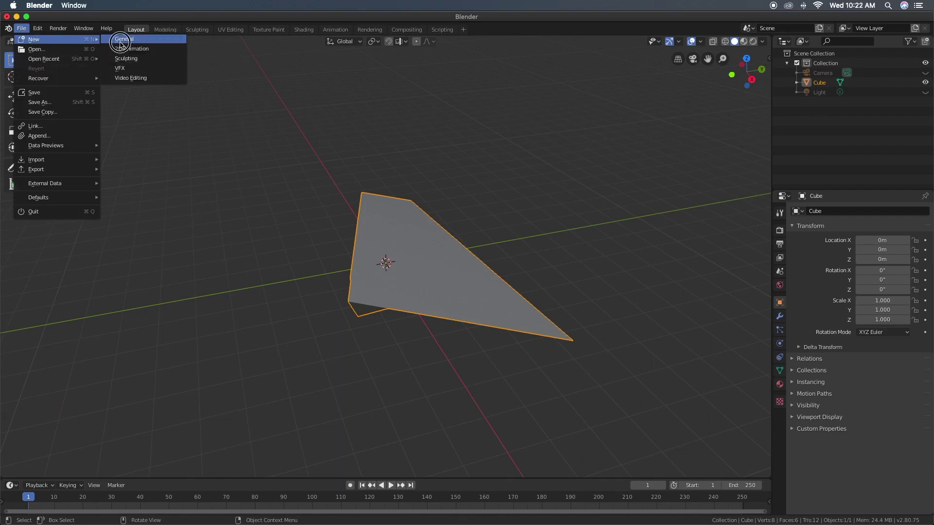
Start a new General file discarding changes, then hide the camera and light.
{"action": "left_click", "coordinate": [124, 38]}
{"action": "left_click", "coordinate": [376, 287]}
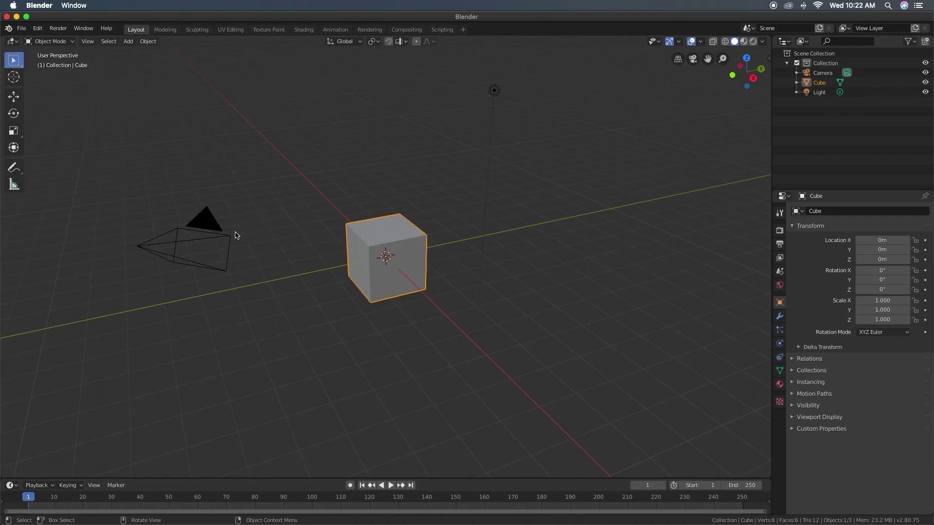
{"action": "left_click", "coordinate": [209, 225]}
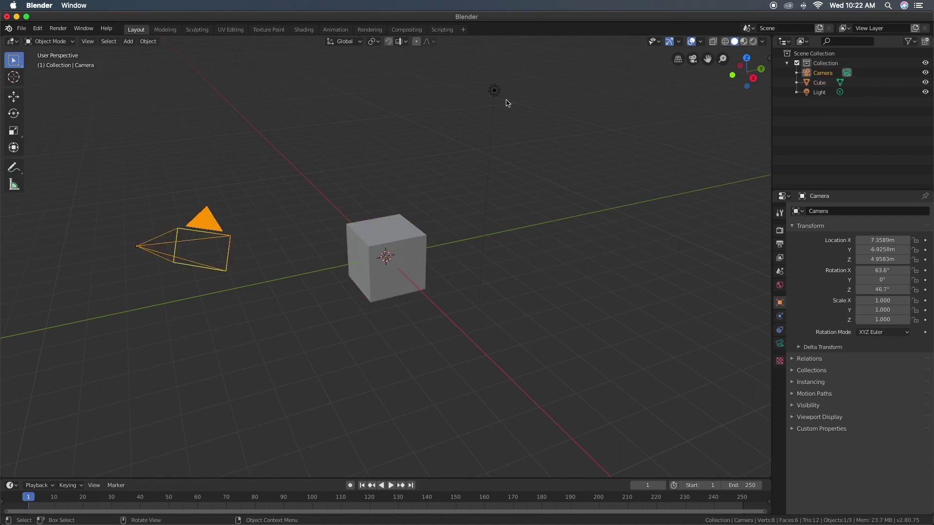
{"action": "left_click", "coordinate": [494, 92], "text": "shift"}
{"action": "key", "text": "h"}
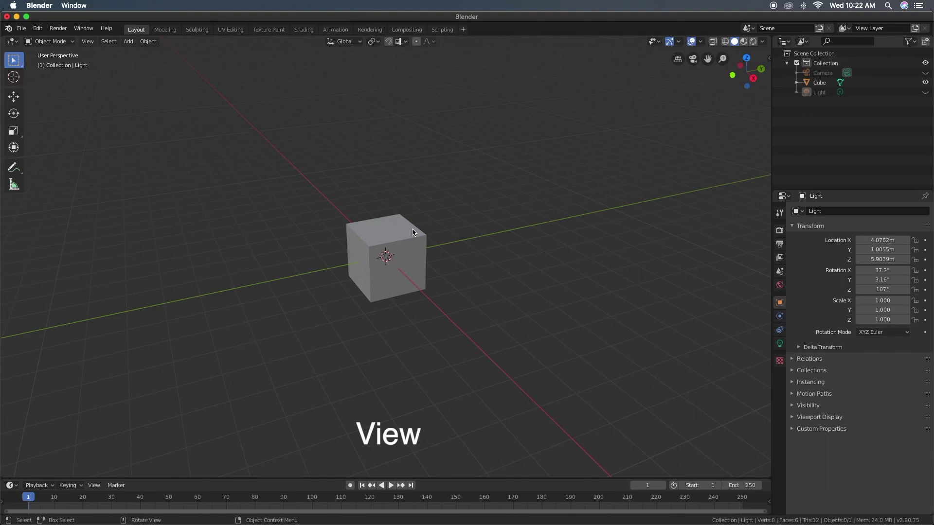
Toggle the viewport to User Orthographic with numpad 5.
{"action": "key", "text": "KP_5"}
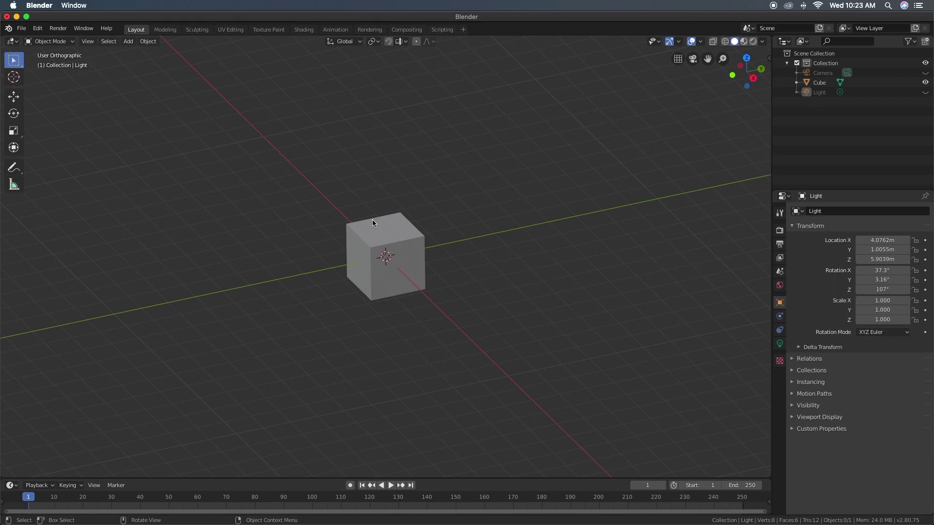
Add a second cube mesh, Cube.001, at the origin and select it in the Outliner.
{"action": "left_click", "coordinate": [372, 223]}
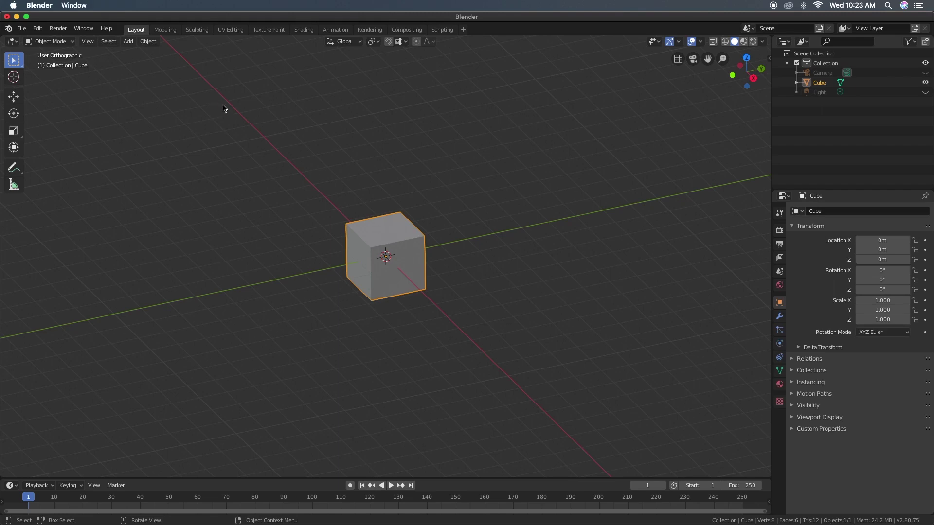
{"action": "left_click", "coordinate": [127, 42]}
{"action": "mouse_move", "coordinate": [141, 52]}
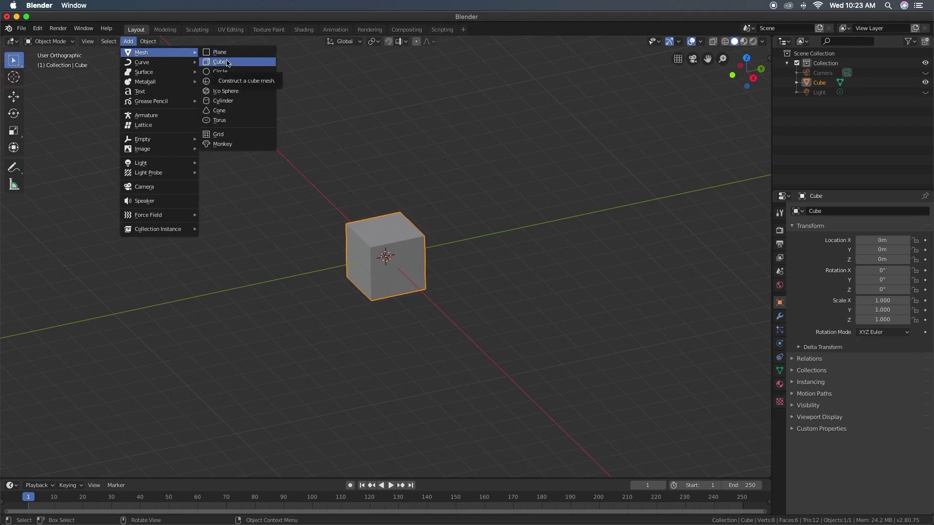
{"action": "left_click", "coordinate": [219, 62]}
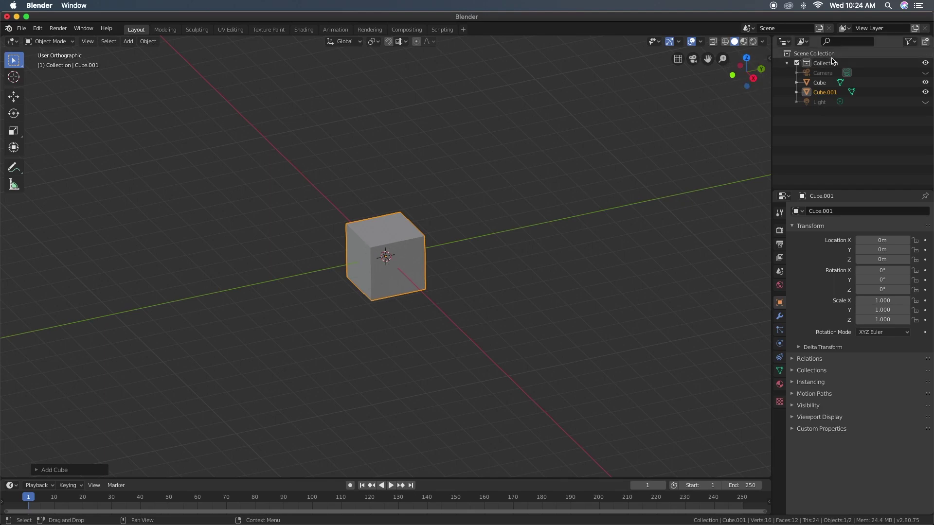
{"action": "left_click", "coordinate": [828, 93]}
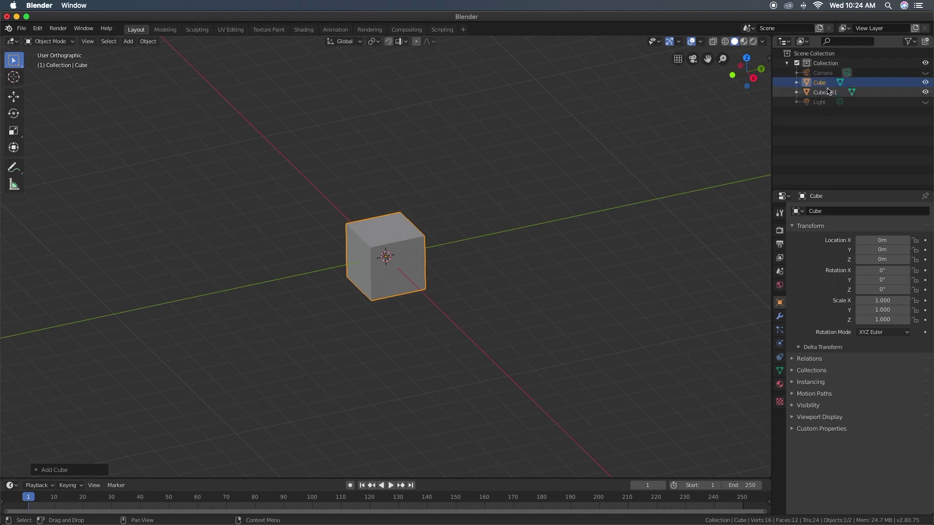
{"action": "left_click", "coordinate": [829, 92]}
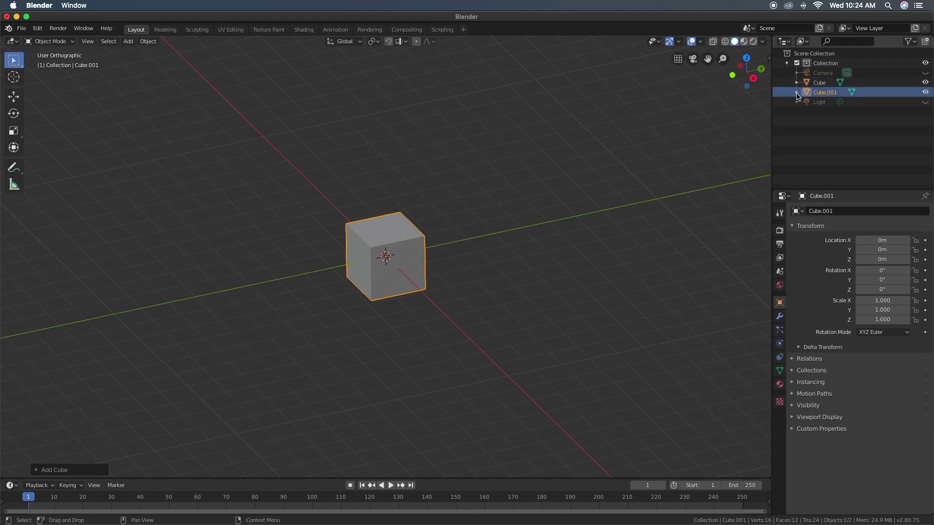
Move Cube.001 out to X -58.545 m, Y 4.061 m, viewing it in perspective.
{"action": "left_click", "coordinate": [13, 97]}
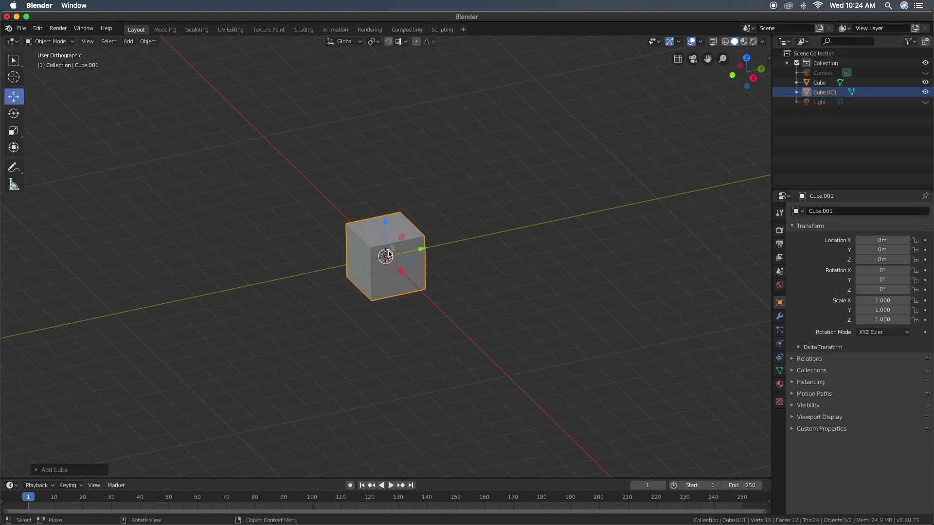
{"action": "left_click_drag", "start_coordinate": [423, 249], "coordinate": [535, 233]}
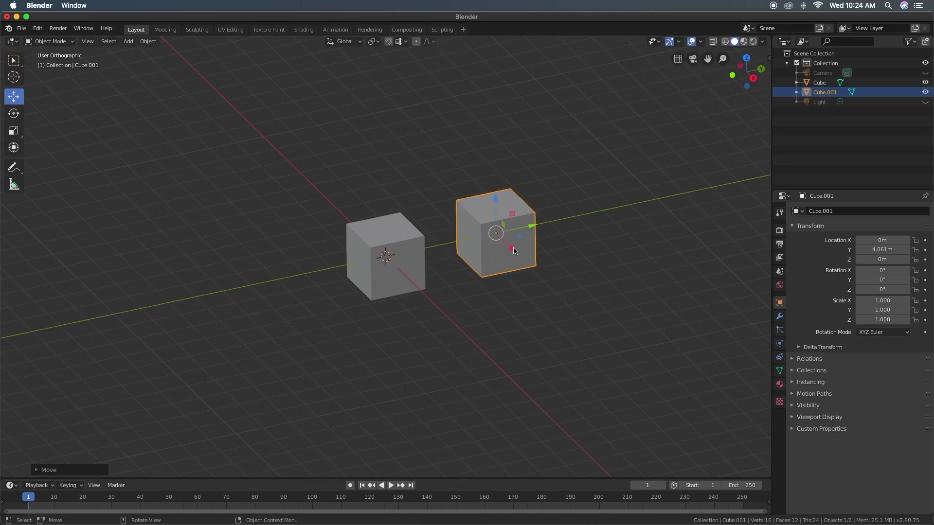
{"action": "left_click_drag", "start_coordinate": [511, 248], "coordinate": [344, 129]}
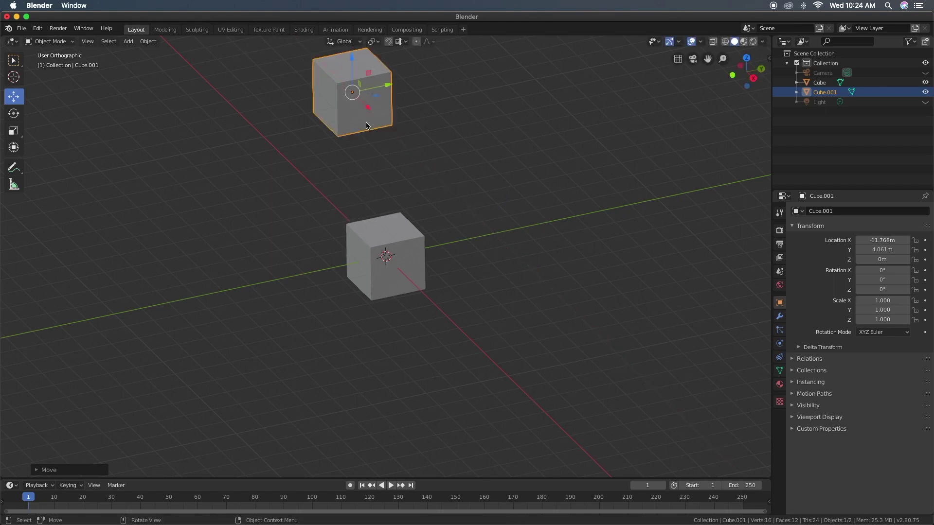
{"action": "key", "text": "KP_5"}
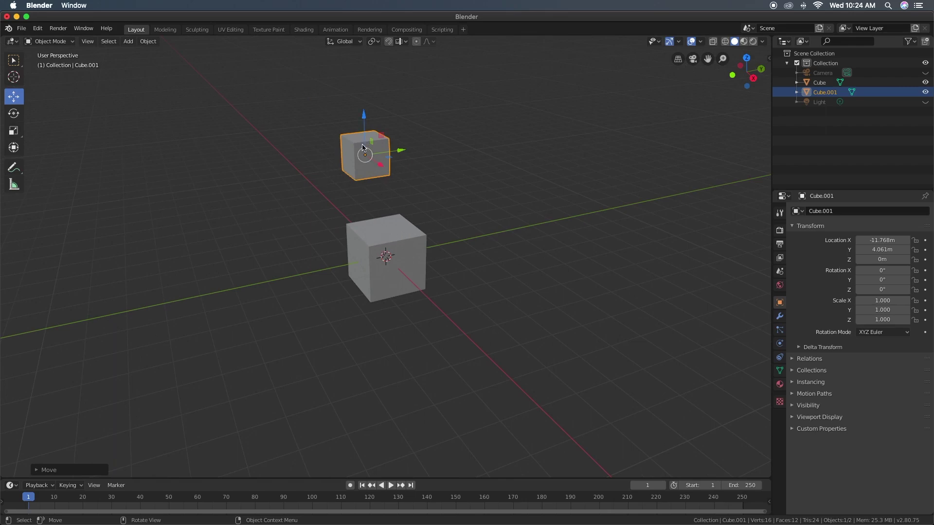
{"action": "left_click_drag", "start_coordinate": [382, 165], "coordinate": [238, 76]}
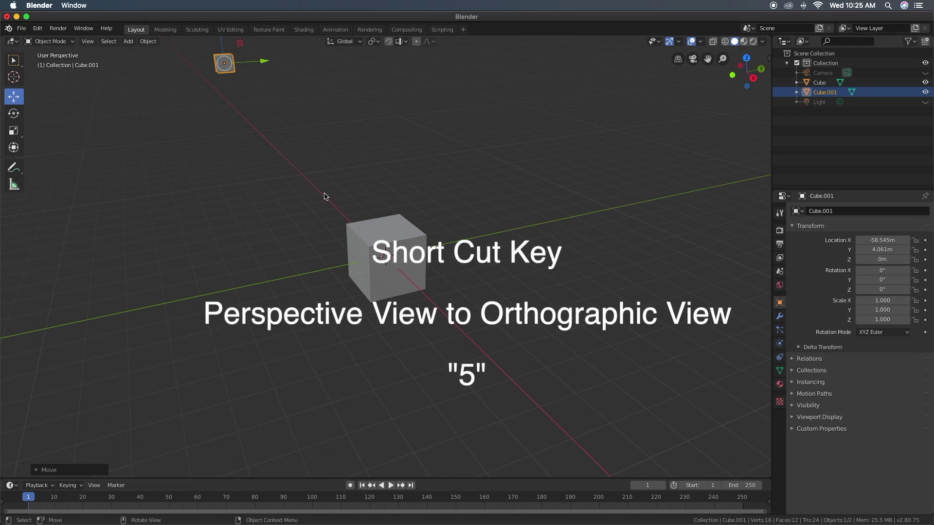
{"action": "key", "text": "5"}
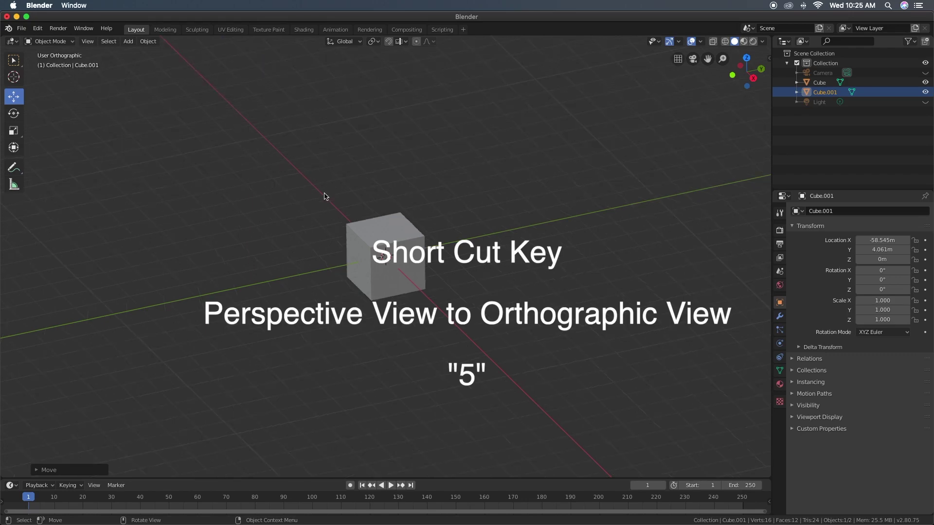
{"action": "scroll", "coordinate": [325, 196], "scroll_direction": "down", "scroll_amount": 5}
{"action": "scroll", "coordinate": [324, 196], "scroll_direction": "down", "scroll_amount": 2}
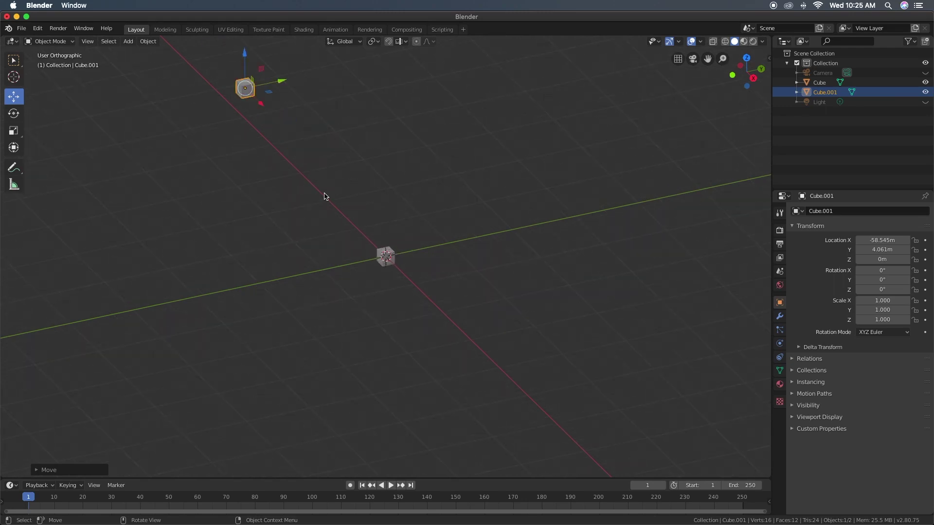
{"action": "scroll", "coordinate": [395, 260], "scroll_direction": "up", "scroll_amount": 1}
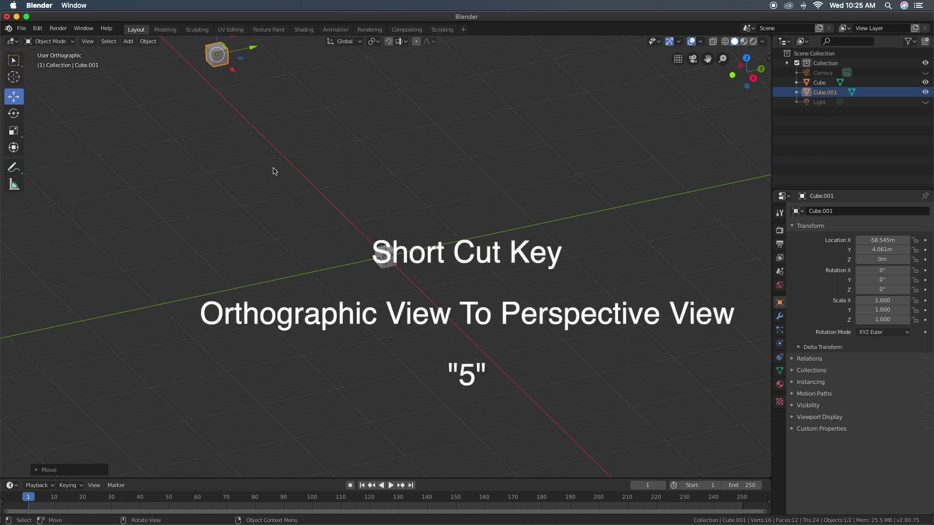
{"action": "key", "text": "5"}
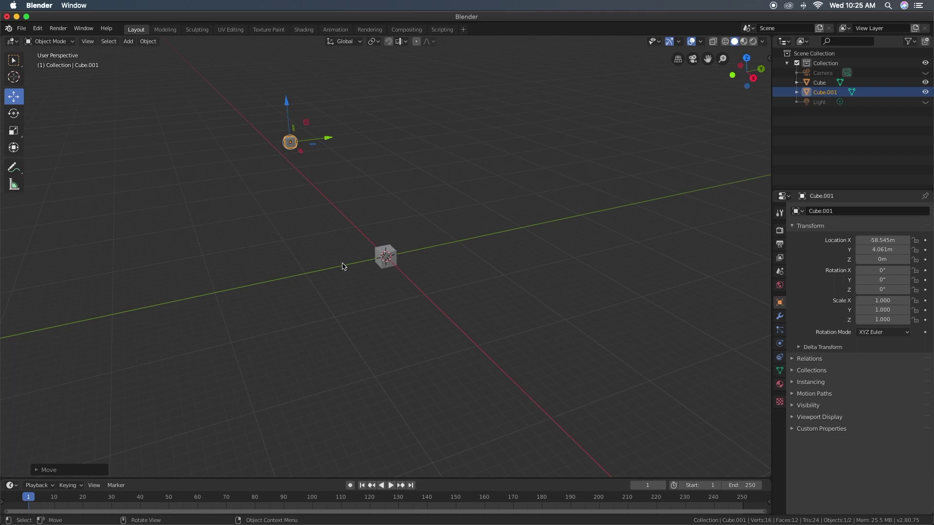
{"action": "scroll", "coordinate": [343, 266], "scroll_direction": "up", "scroll_amount": 2}
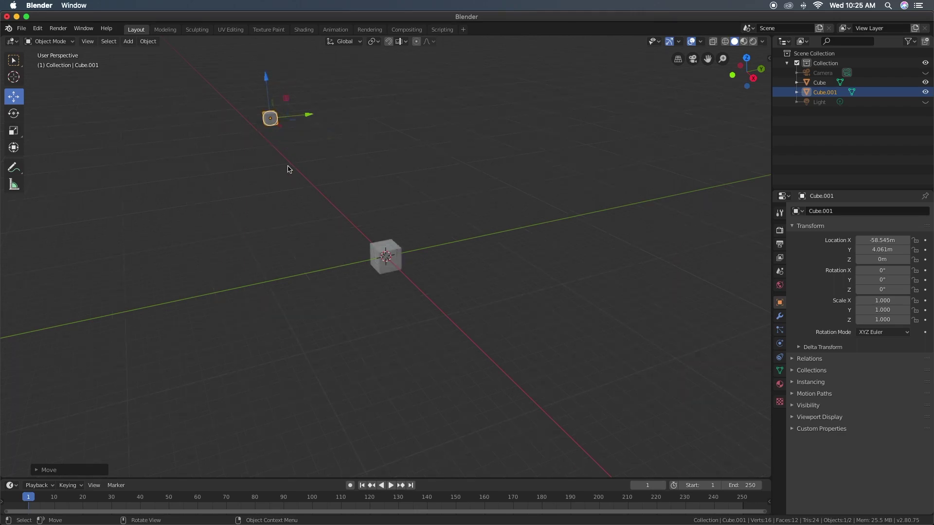
Delete Cube.001 from the Outliner, leaving the original Cube selected and framed.
{"action": "right_click", "coordinate": [827, 92]}
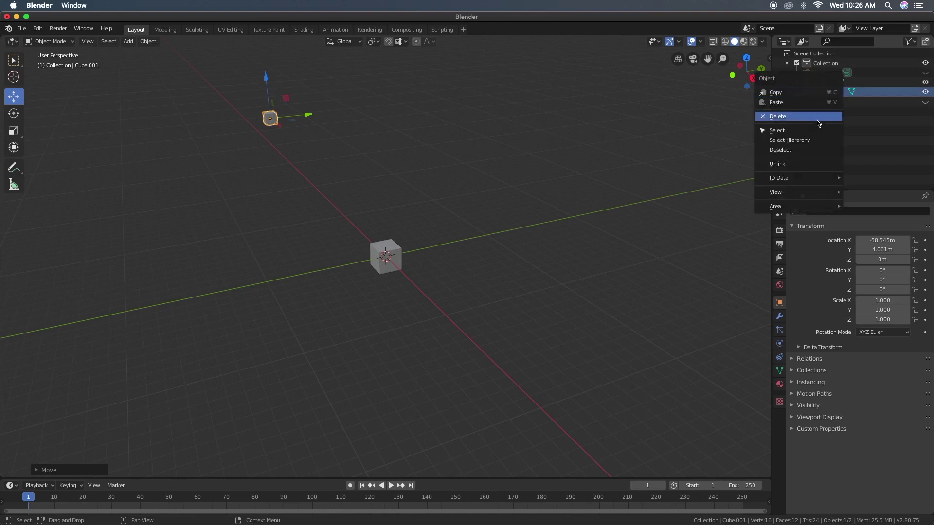
{"action": "left_click", "coordinate": [773, 116]}
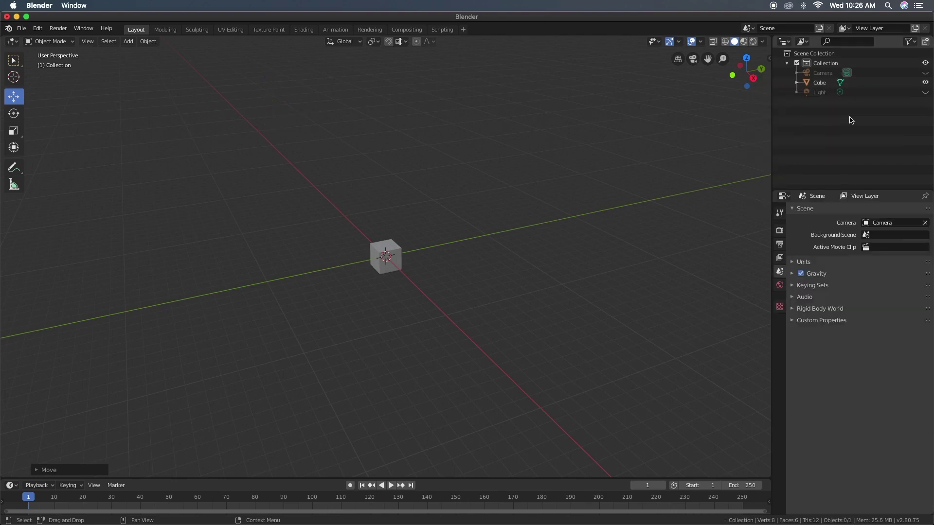
{"action": "left_click", "coordinate": [380, 252]}
{"action": "key", "text": "ctrl+z"}
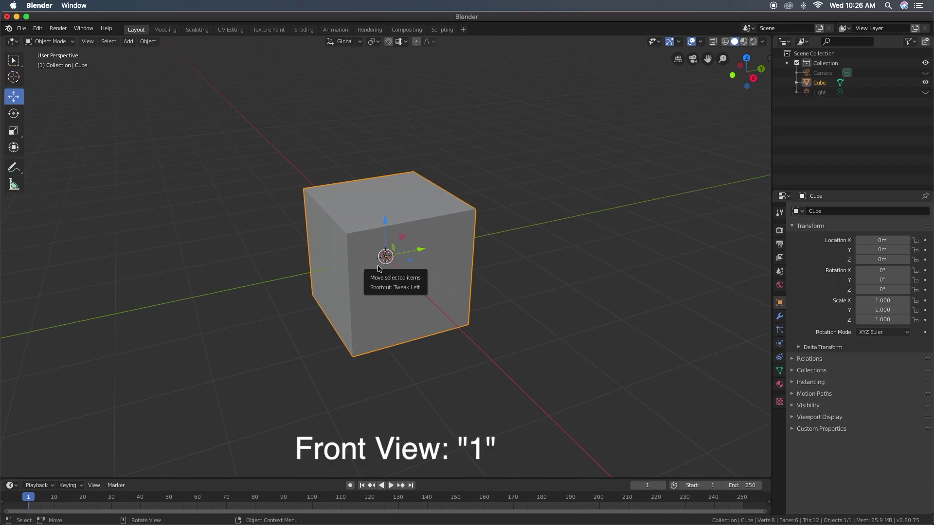
View the cube in Front, then Right, ending in Top orthographic view.
{"action": "key", "text": "1"}
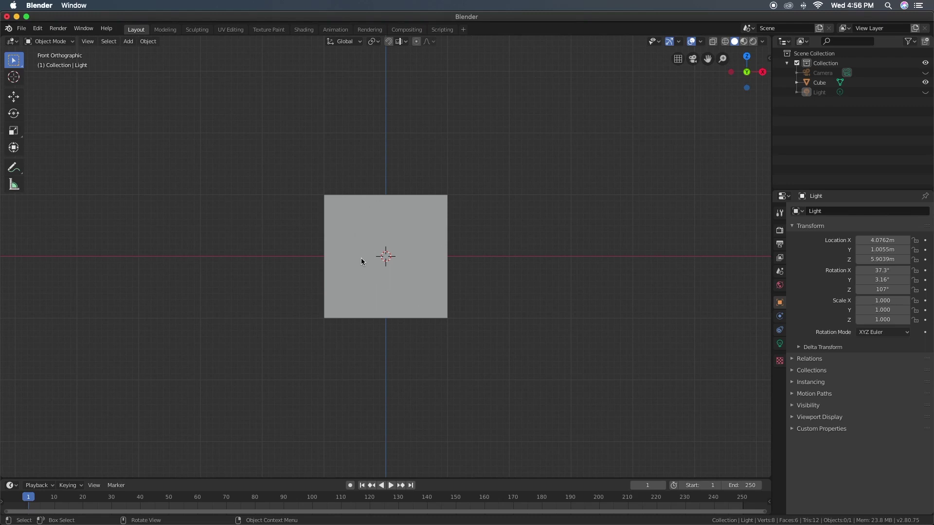
{"action": "key", "text": "3"}
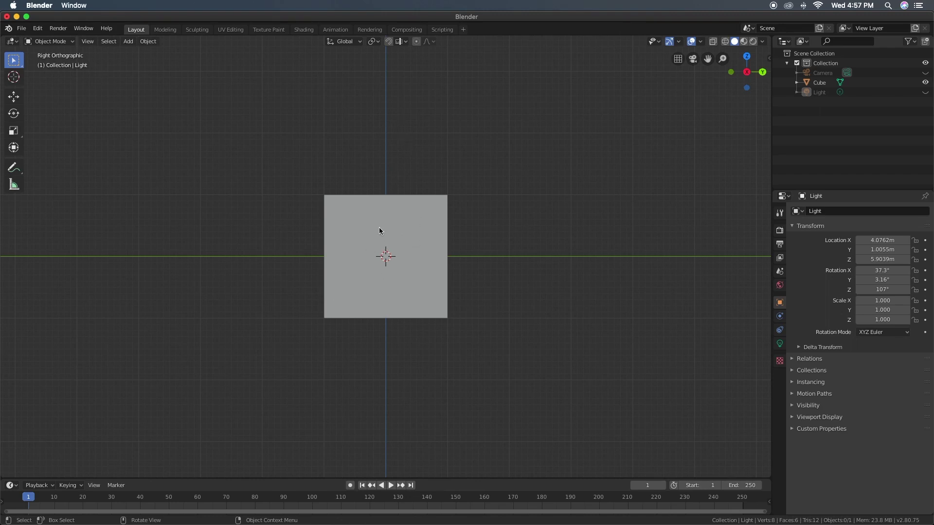
{"action": "key", "text": "7"}
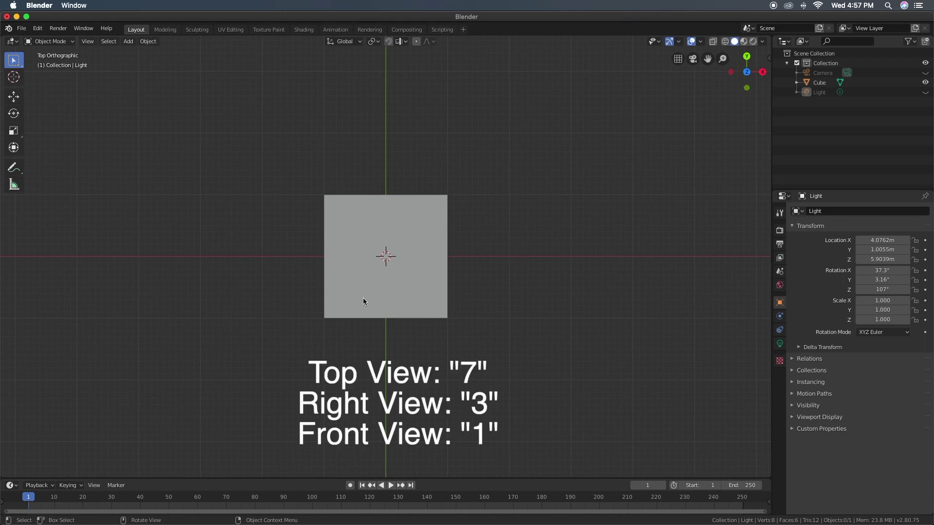
Cycle again through the Front, Right and Top orthographic views of the cube.
{"action": "key", "text": "1"}
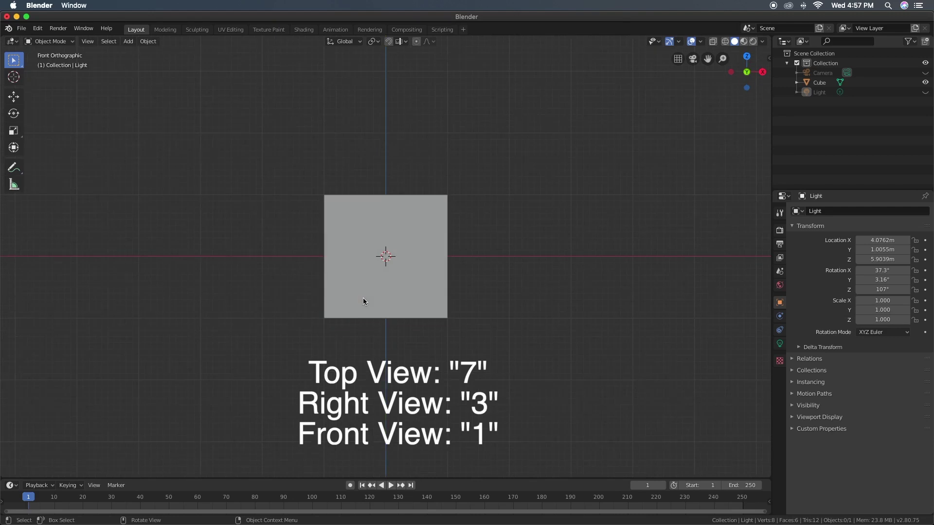
{"action": "key", "text": "3"}
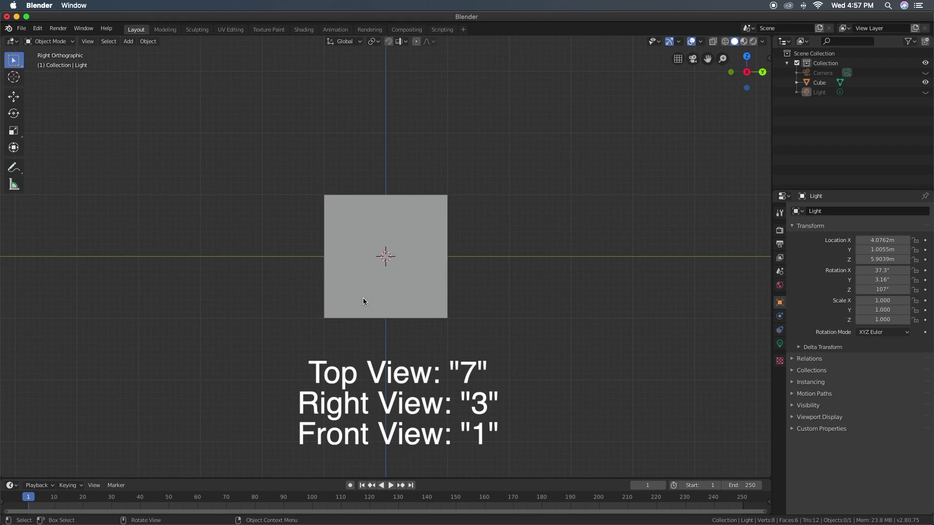
{"action": "key", "text": "7"}
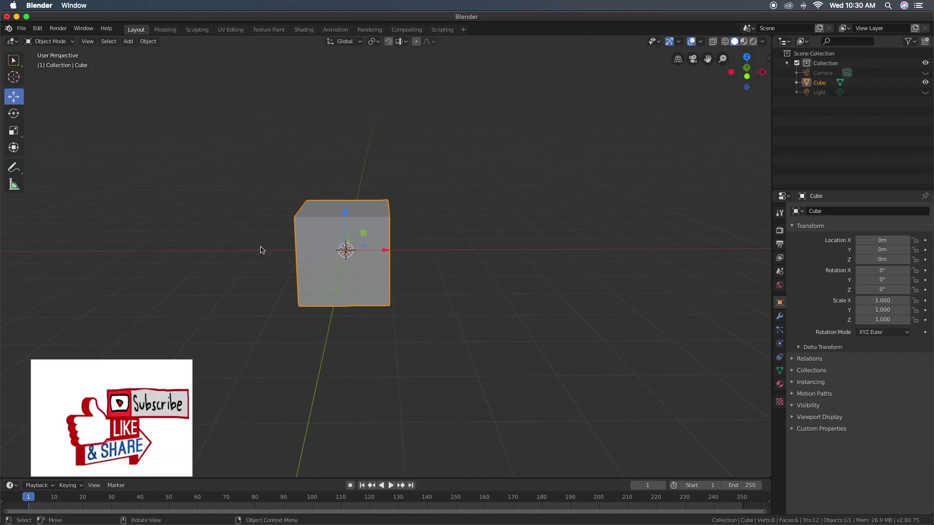
{"action": "left_click", "coordinate": [725, 42]}
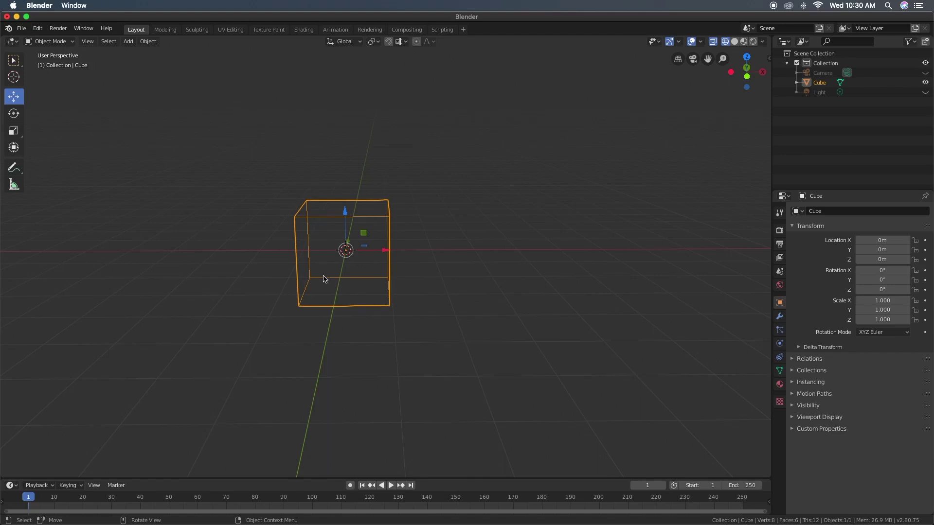
{"action": "left_click", "coordinate": [724, 43]}
{"action": "left_click", "coordinate": [733, 43]}
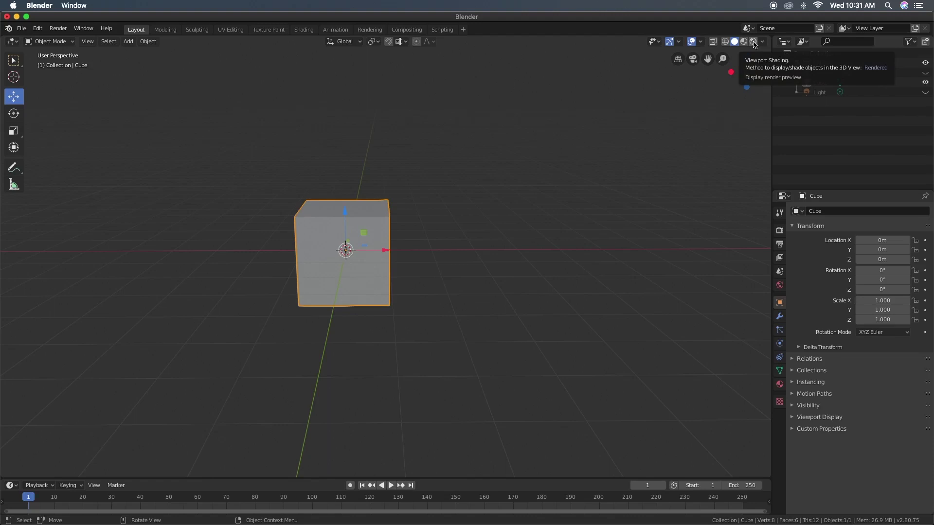
Switch the viewport to Rendered shading to preview the cube.
{"action": "left_click", "coordinate": [753, 44]}
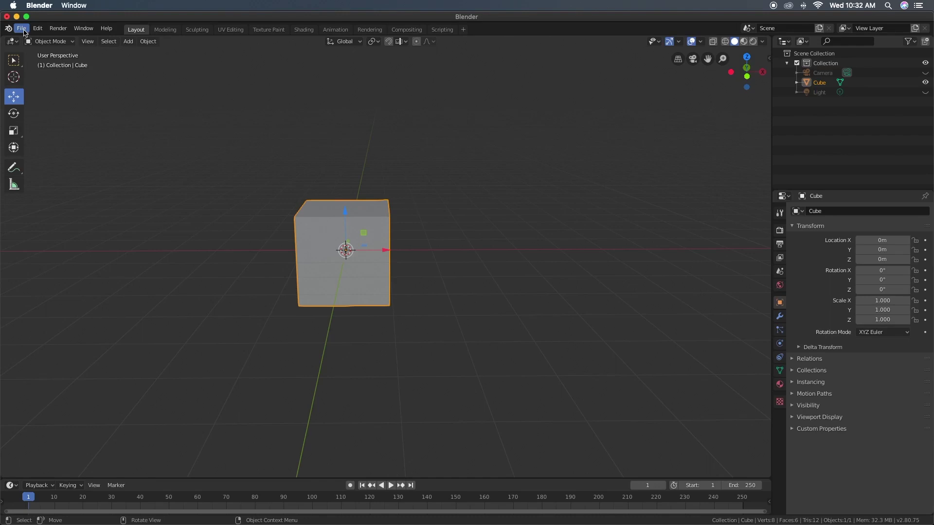
Open File > Save As on the Desktop folder with untitled.blend as the name.
{"action": "left_click", "coordinate": [23, 33]}
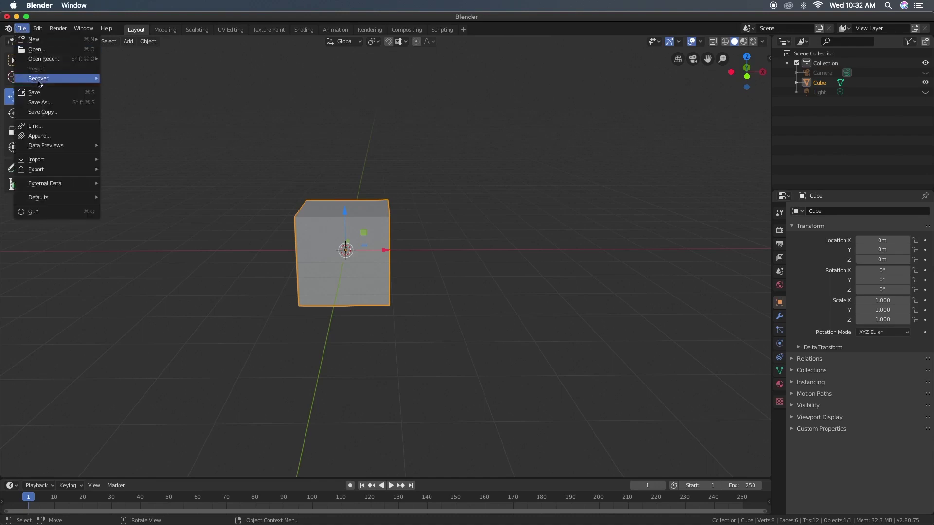
{"action": "left_click", "coordinate": [41, 102]}
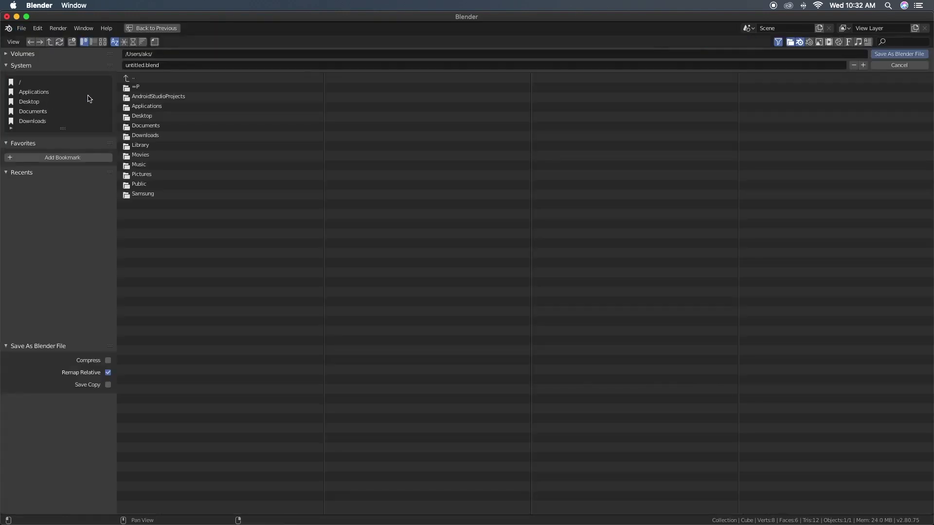
{"action": "left_click", "coordinate": [34, 102]}
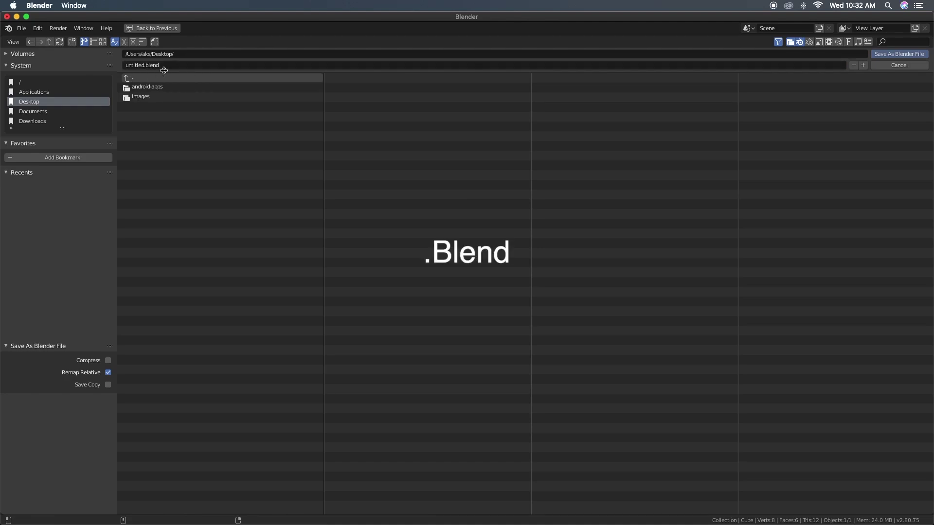
Cancel the Save As dialog, leaving the scene unsaved.
{"action": "left_click", "coordinate": [910, 65]}
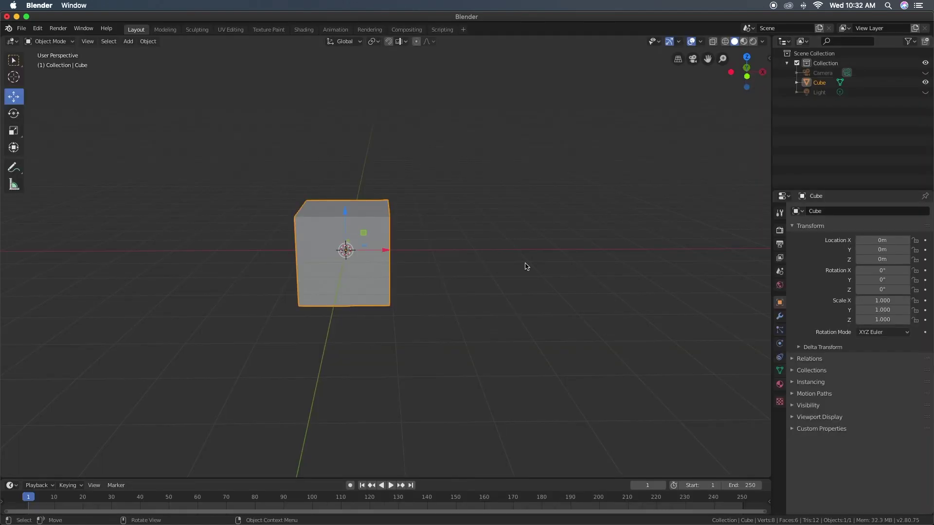